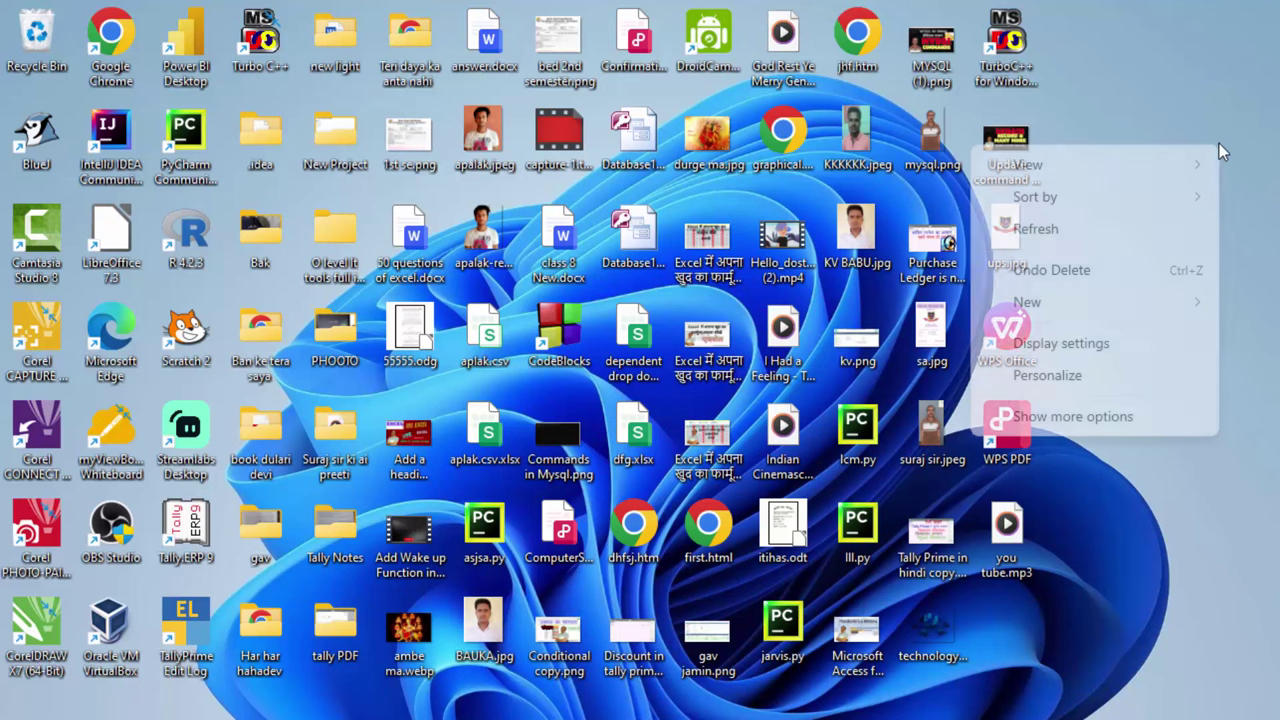
Refresh the desktop and launch TallyPrime to the Gateway of Tally for Indian Shop
{"action": "left_click", "coordinate": [1133, 228]}
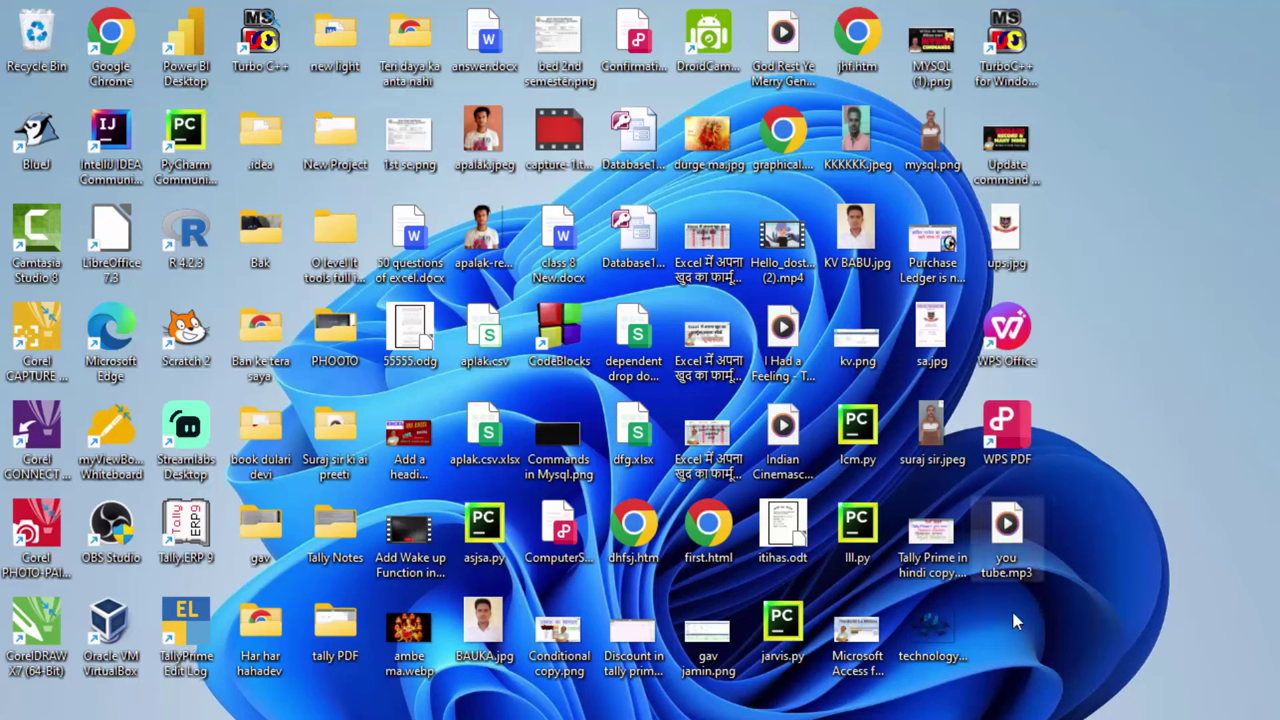
{"action": "left_click", "coordinate": [983, 716]}
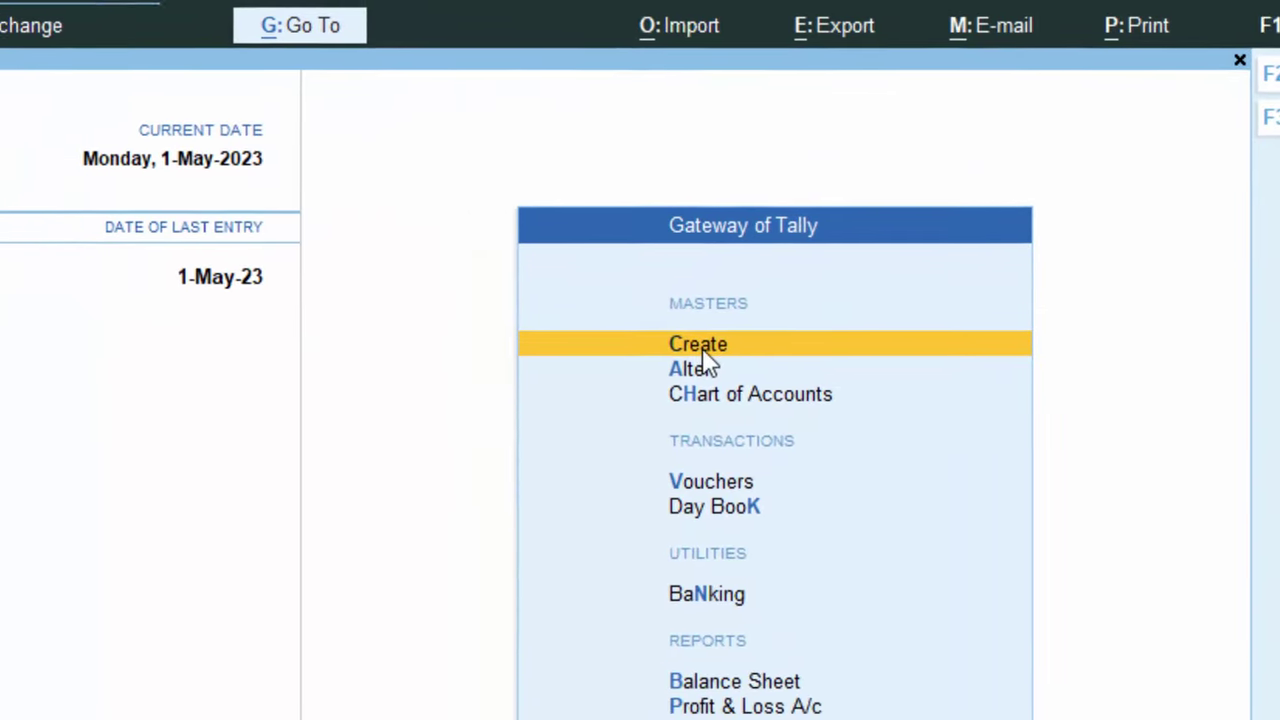
Show more and inactive masters, then open Employee Category creation under Payroll Masters
{"action": "left_click", "coordinate": [703, 353]}
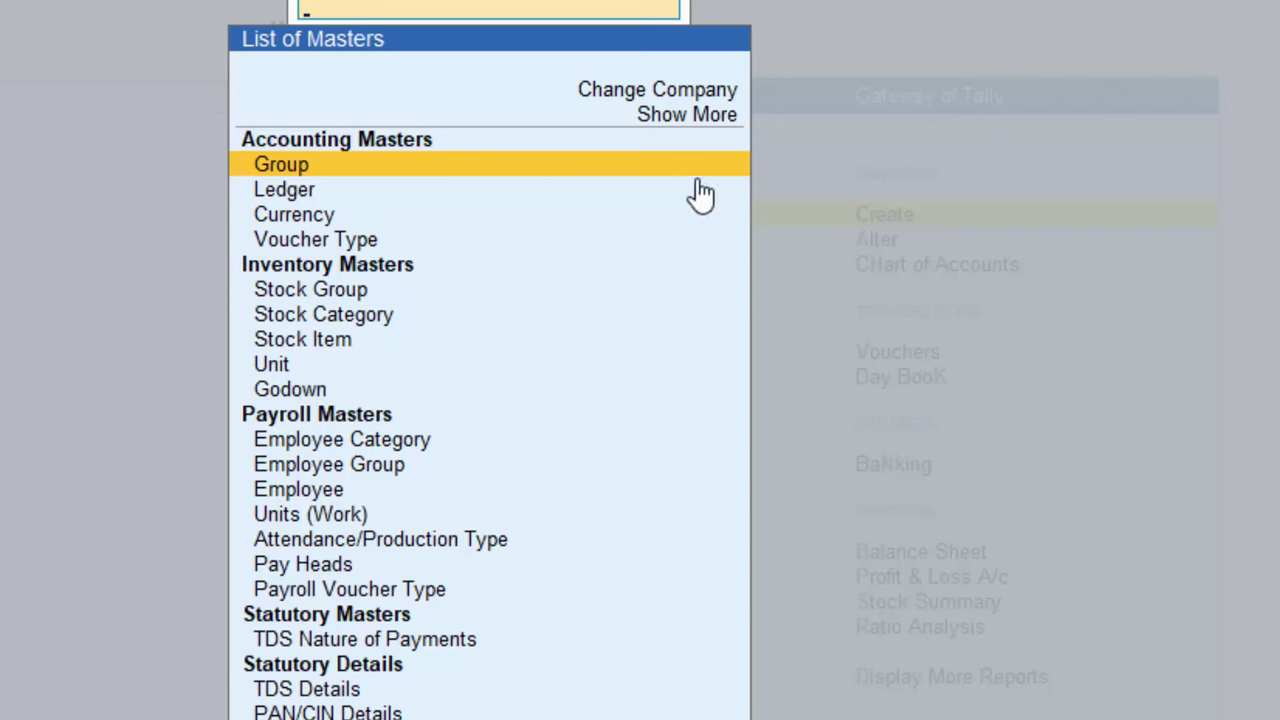
{"action": "left_click", "coordinate": [676, 120]}
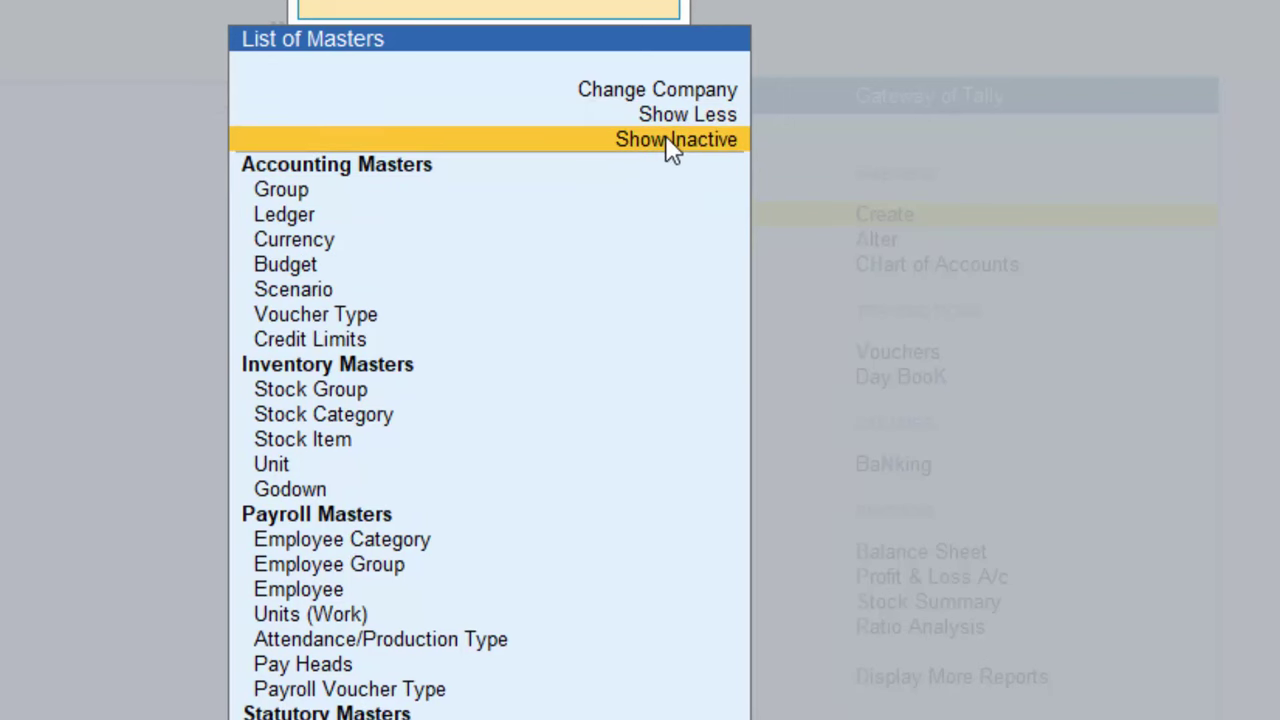
{"action": "left_click", "coordinate": [664, 140]}
{"action": "key", "text": "Down"}
{"action": "key", "text": "Down"}
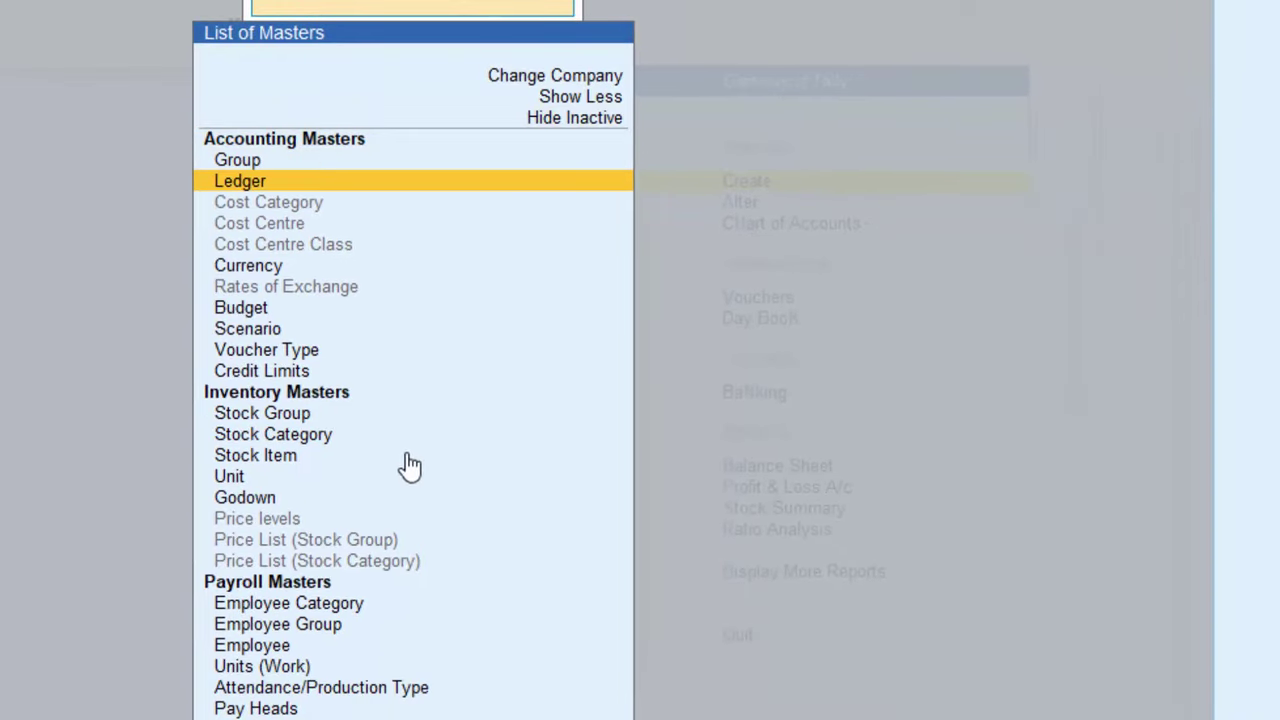
{"action": "left_click", "coordinate": [302, 584]}
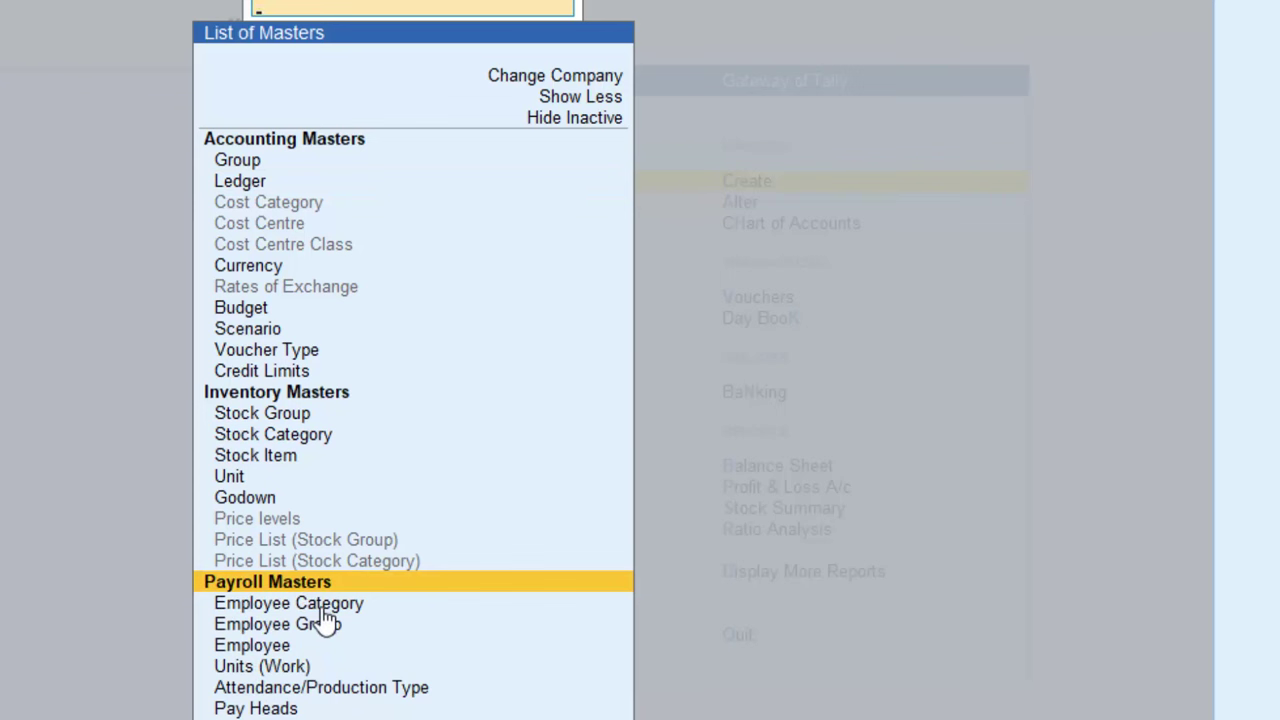
{"action": "left_click", "coordinate": [321, 606]}
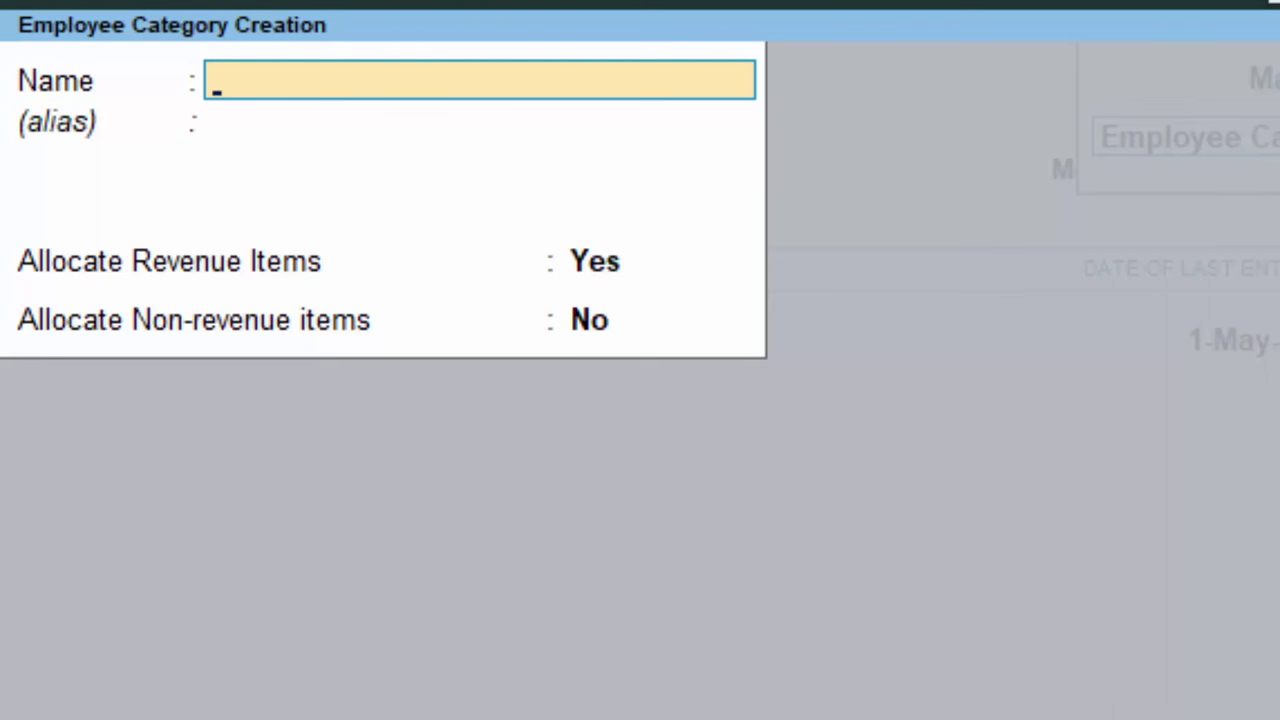
Save a new employee category named 'Management' and return to the masters list
{"action": "type", "text": "Manag"}
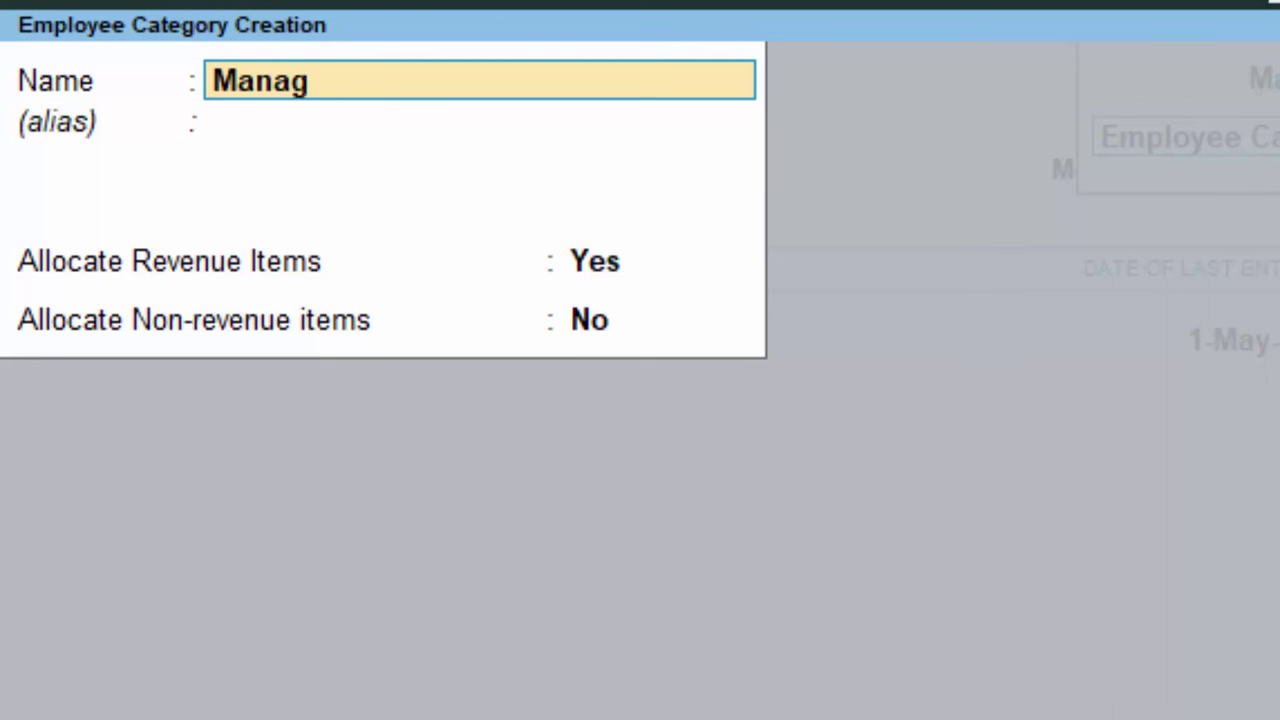
{"action": "type", "text": "ement"}
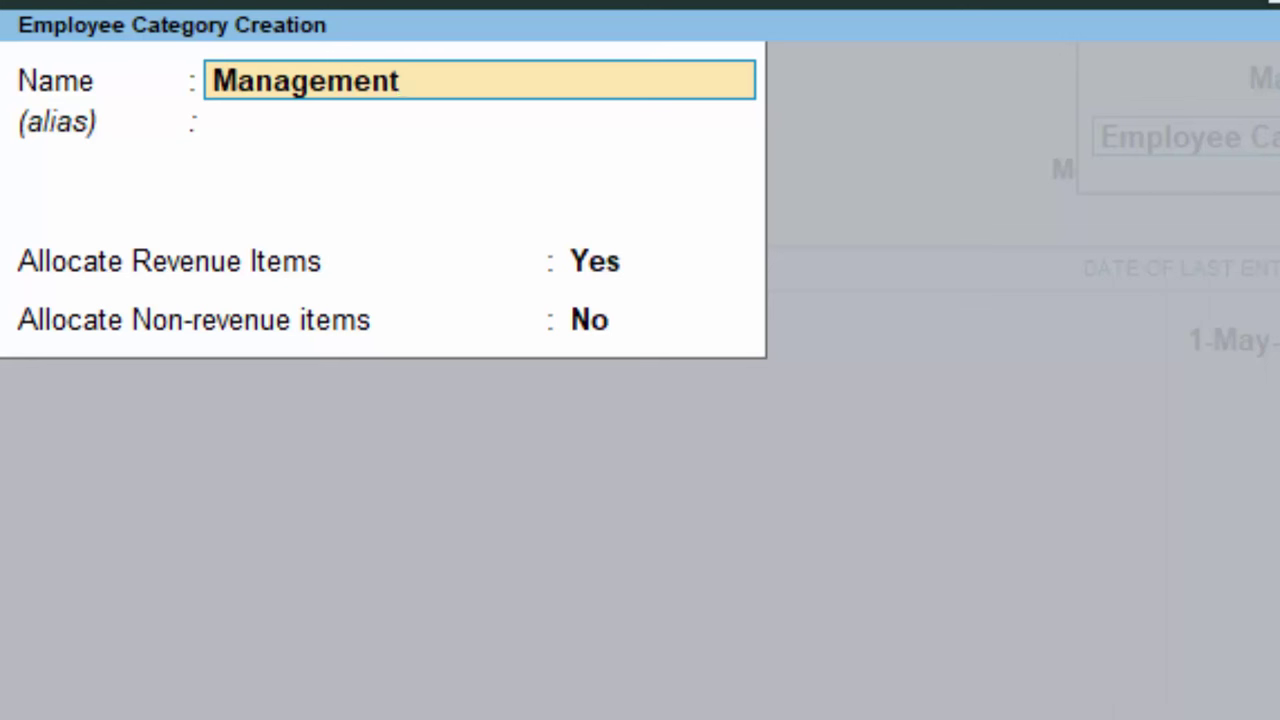
{"action": "key", "text": "ctrl+a"}
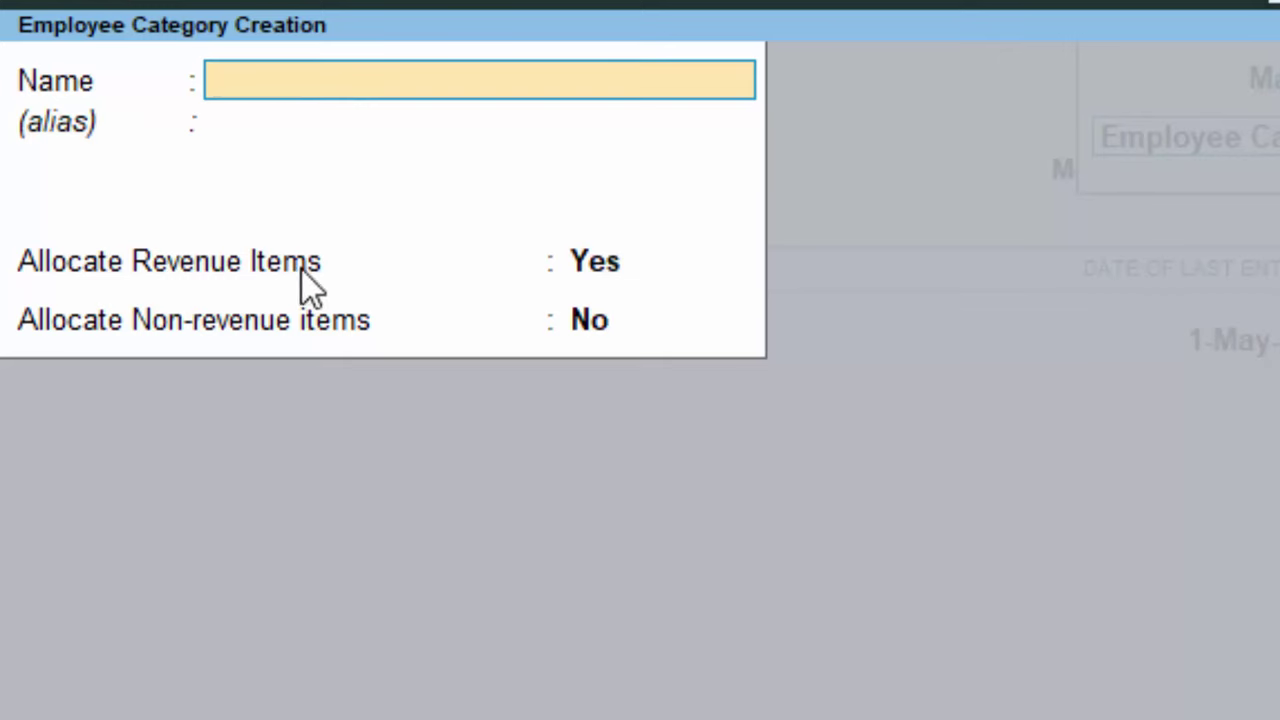
{"action": "key", "text": "Escape"}
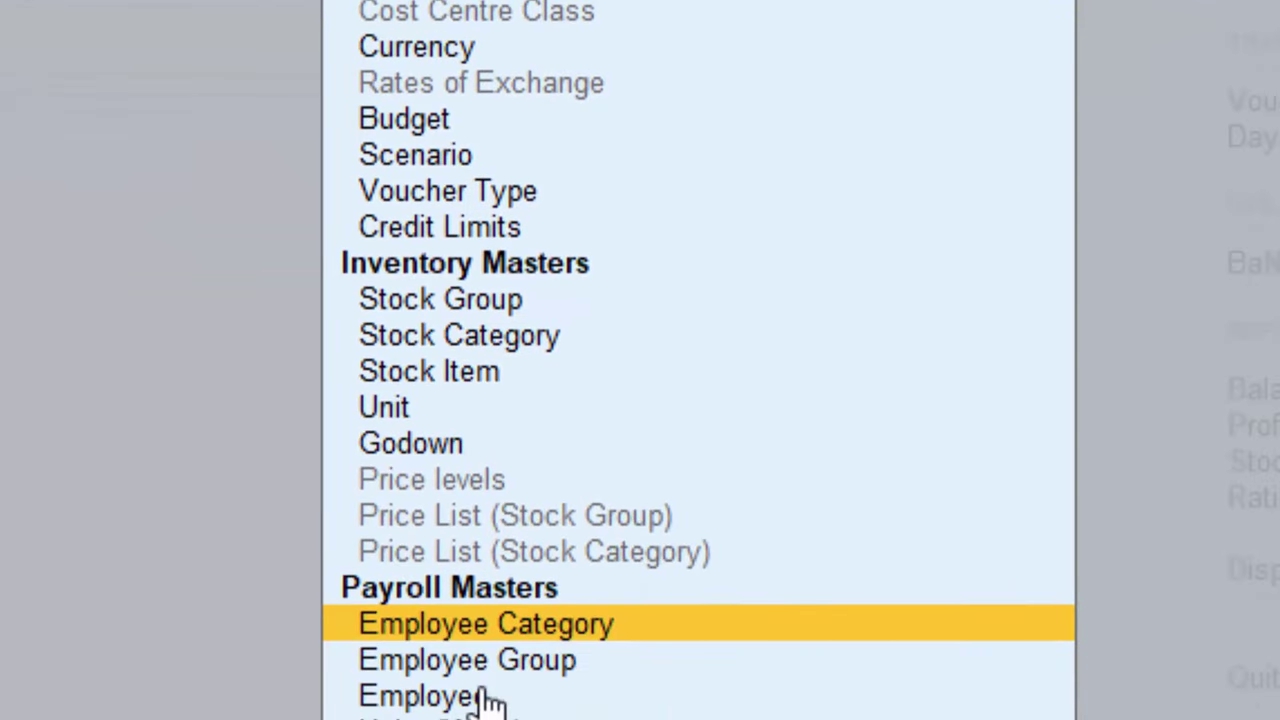
Start a new employee with the employee's full name, category Management, under group Primary
{"action": "left_click", "coordinate": [458, 700]}
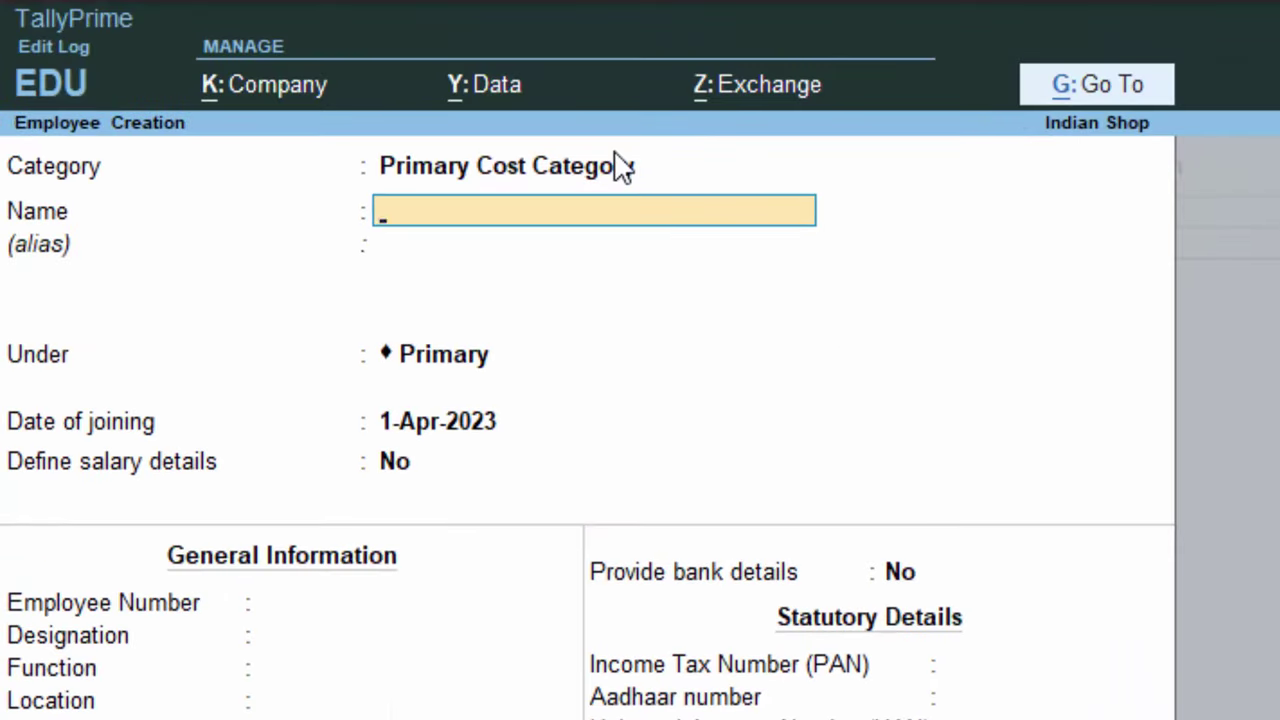
{"action": "key", "text": "BackSpace"}
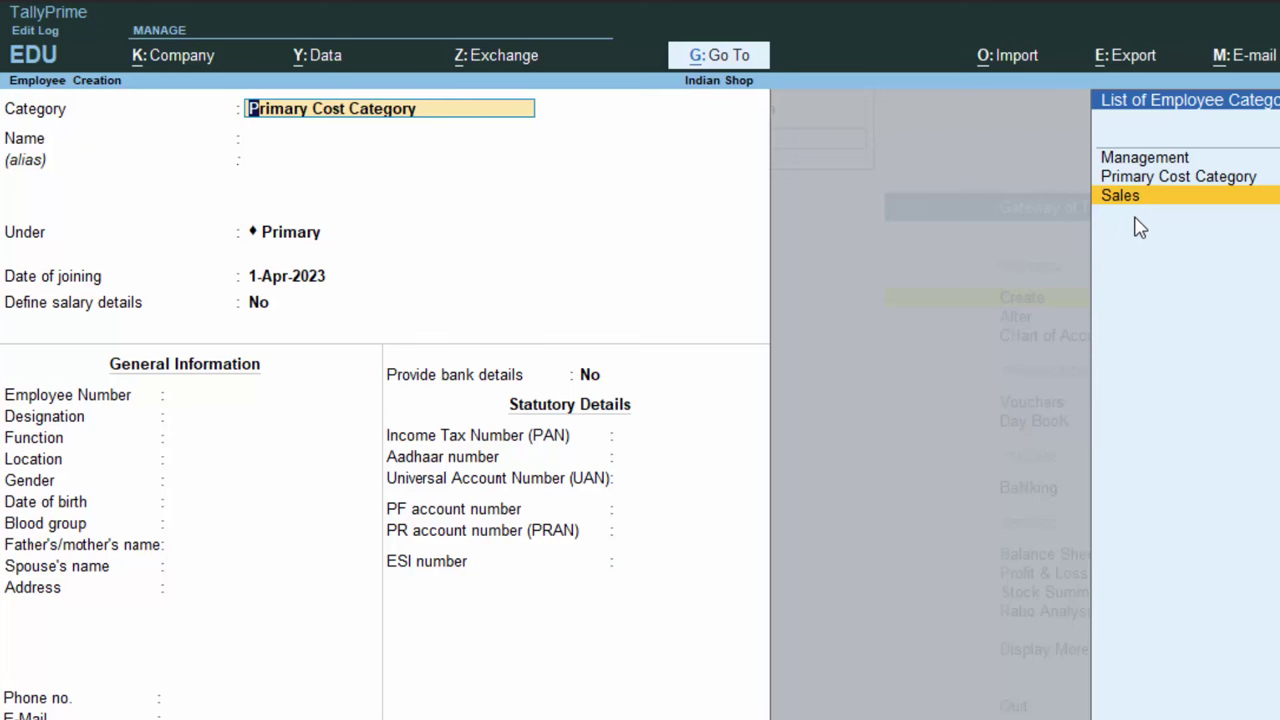
{"action": "left_click", "coordinate": [1157, 161]}
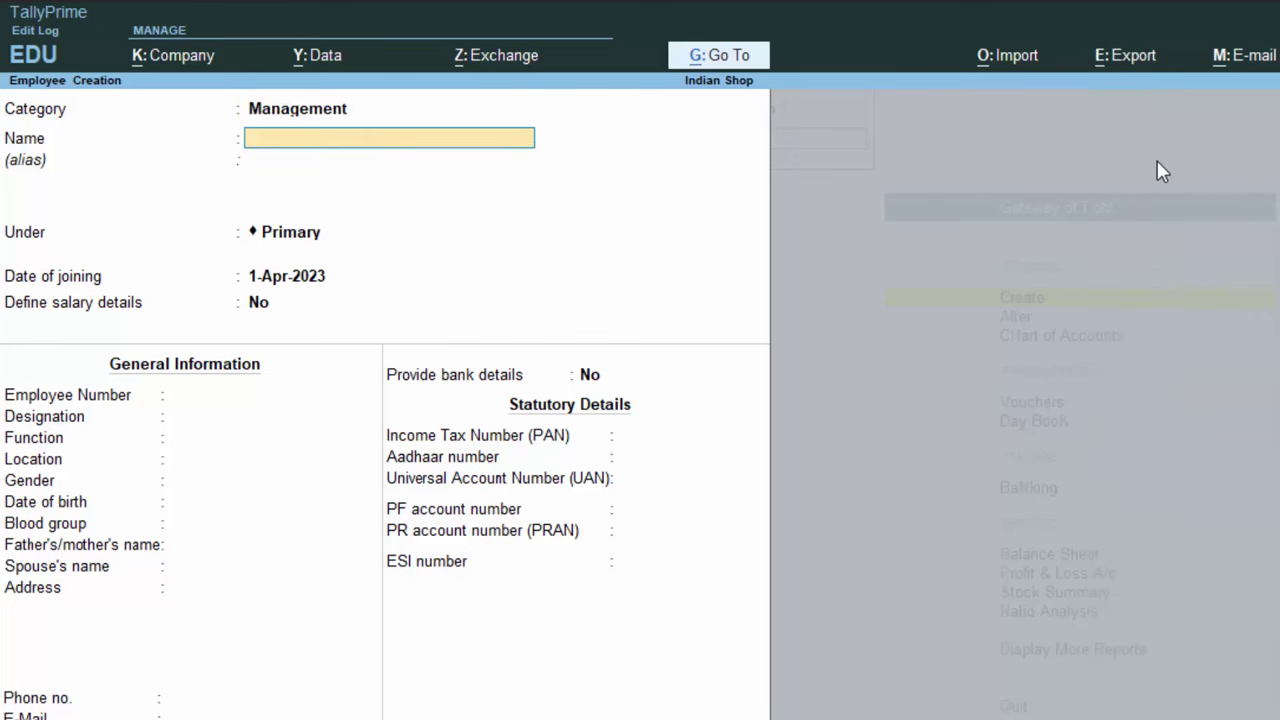
{"action": "key", "text": "Return"}
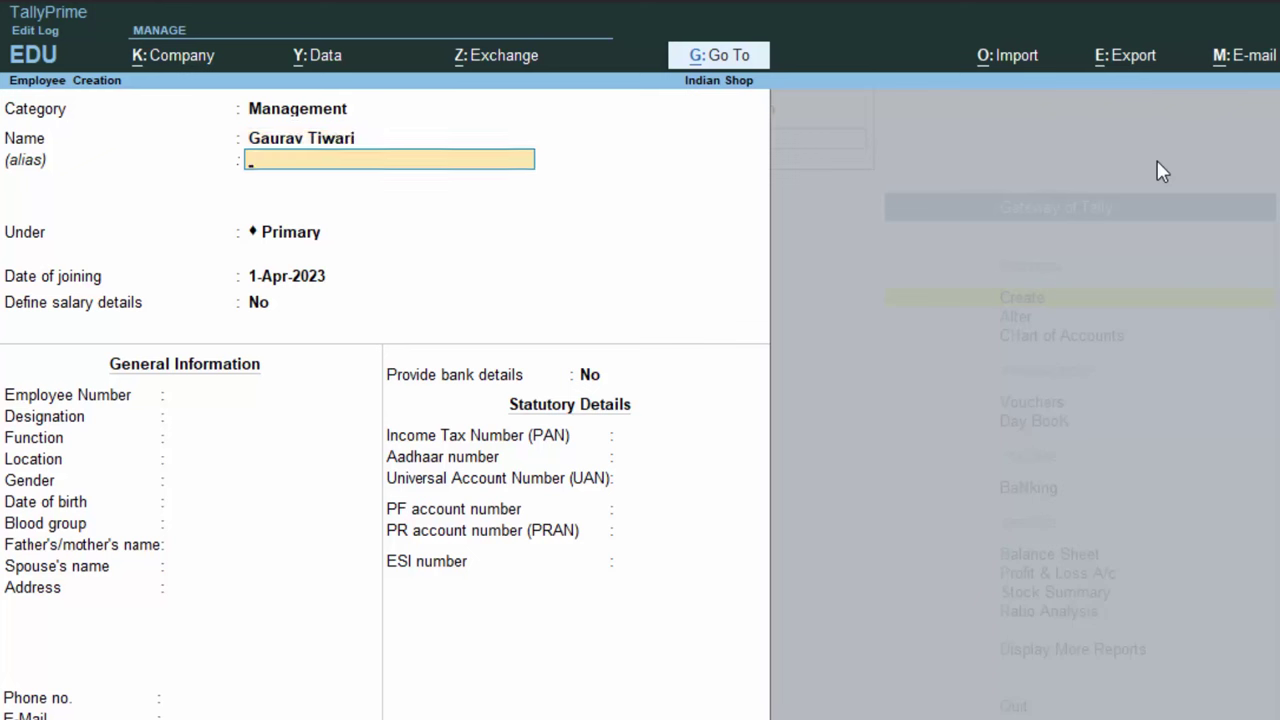
{"action": "key", "text": "Return"}
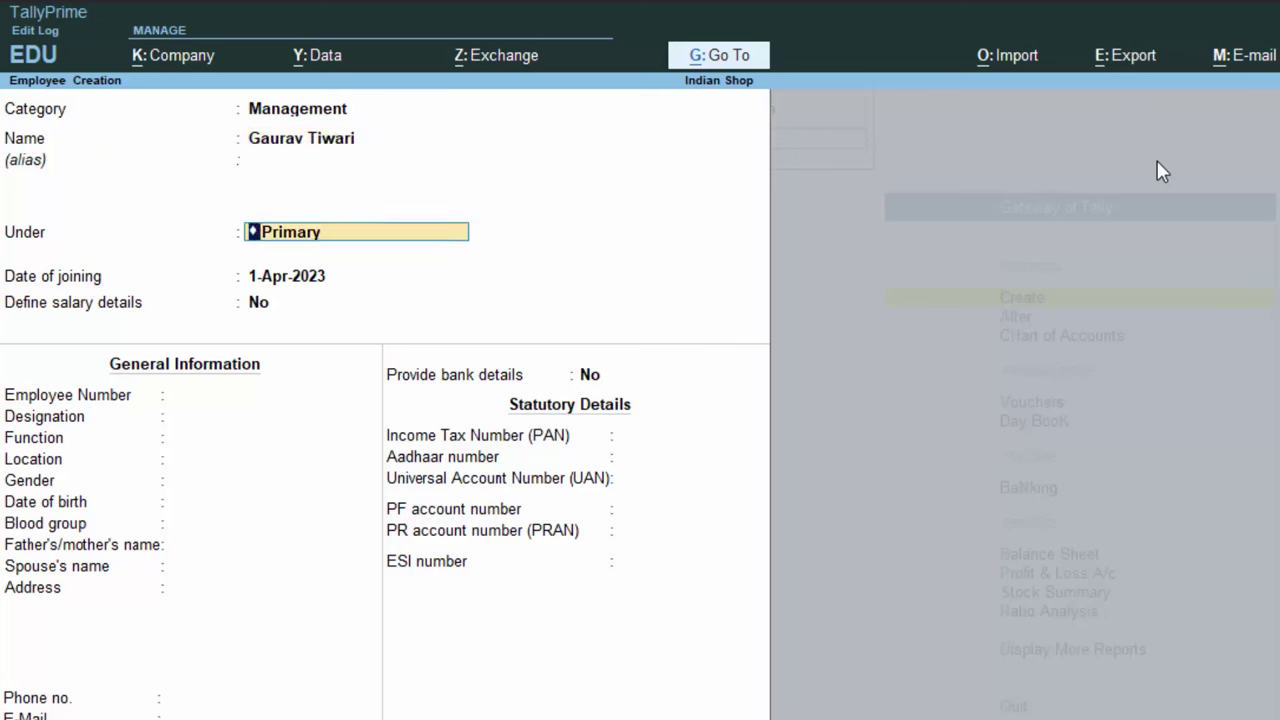
{"action": "key", "text": "BackSpace"}
{"action": "key", "text": "Return"}
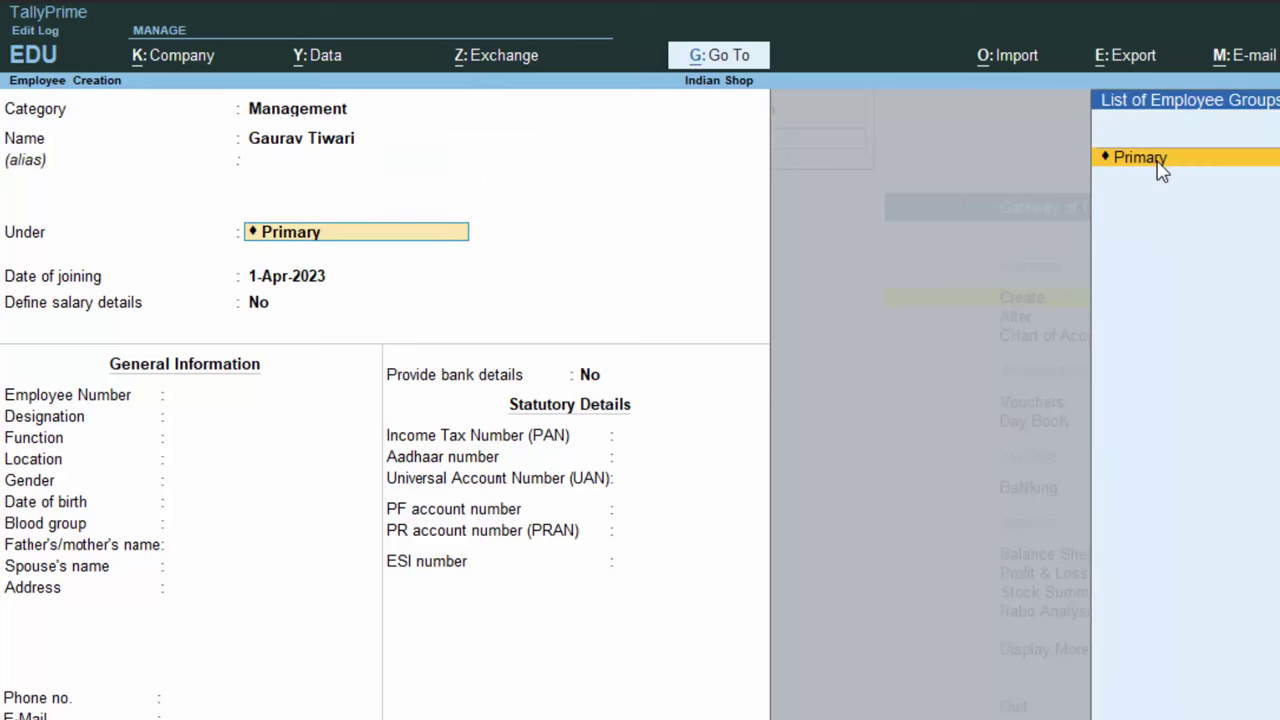
{"action": "left_click", "coordinate": [1160, 168]}
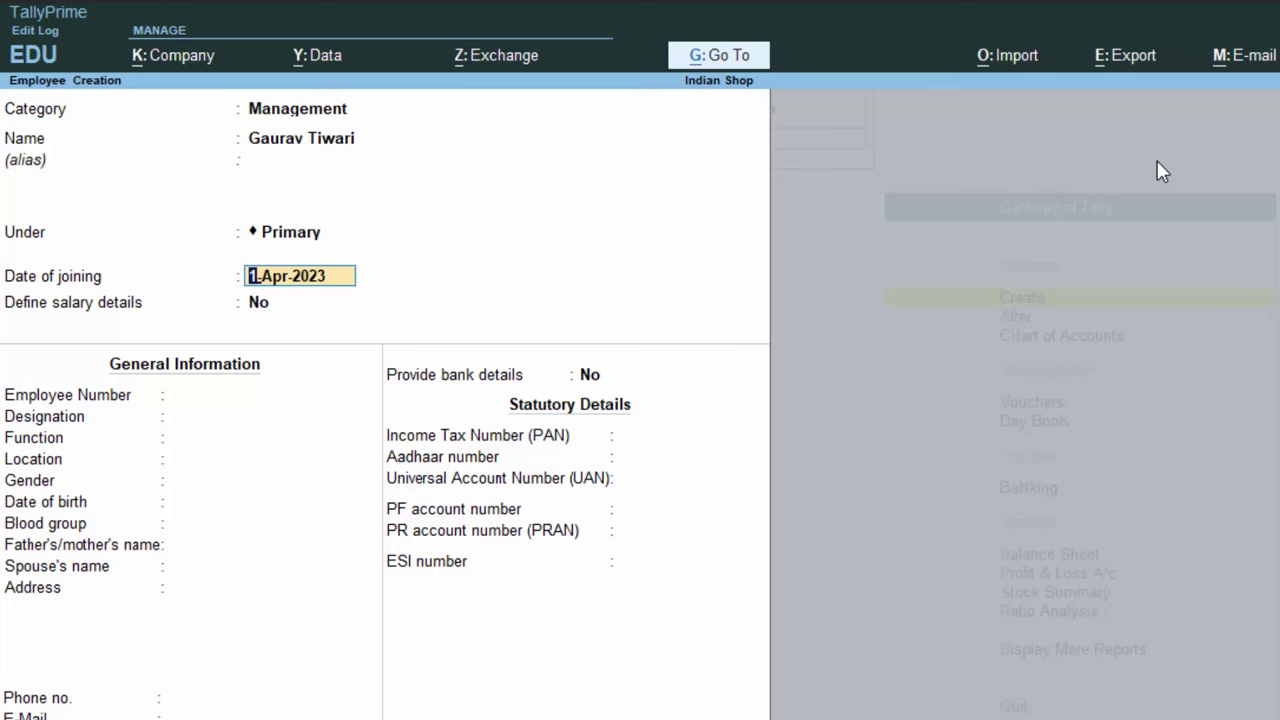
Set the joining date to 1-5-23 and choose Yes to define salary details
{"action": "type", "text": "1-5"}
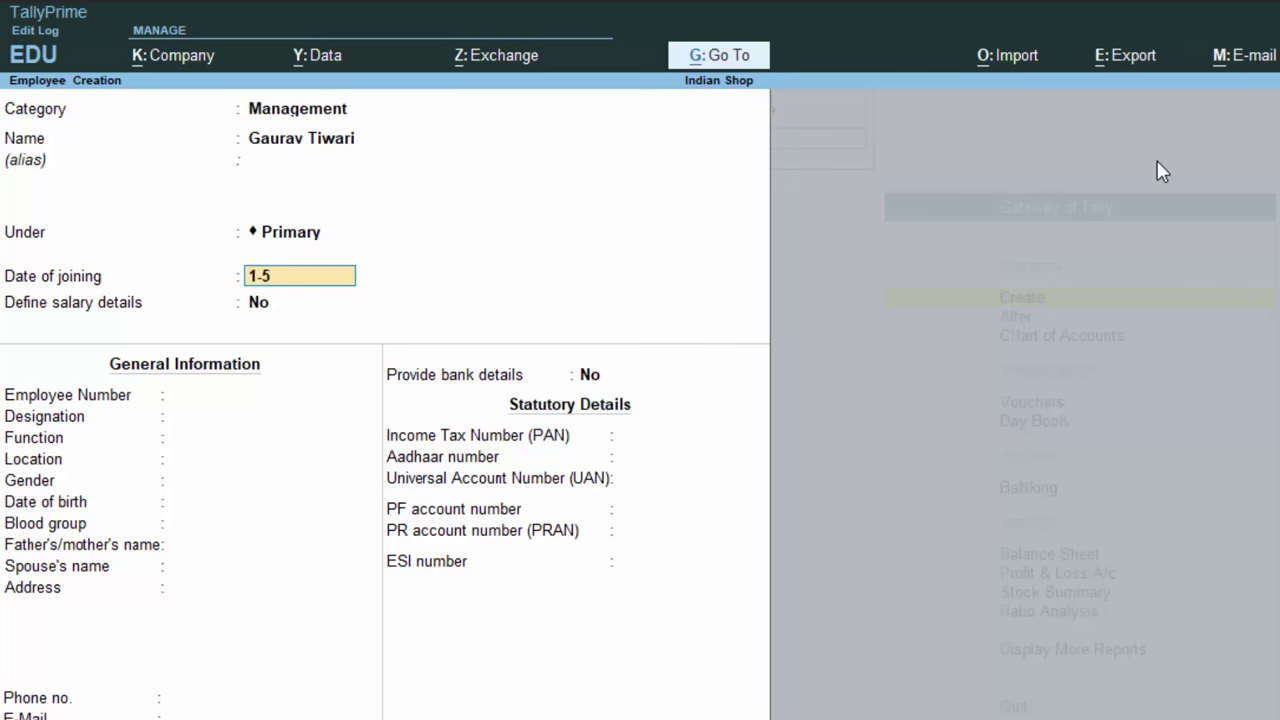
{"action": "type", "text": "-23"}
{"action": "key", "text": "Return"}
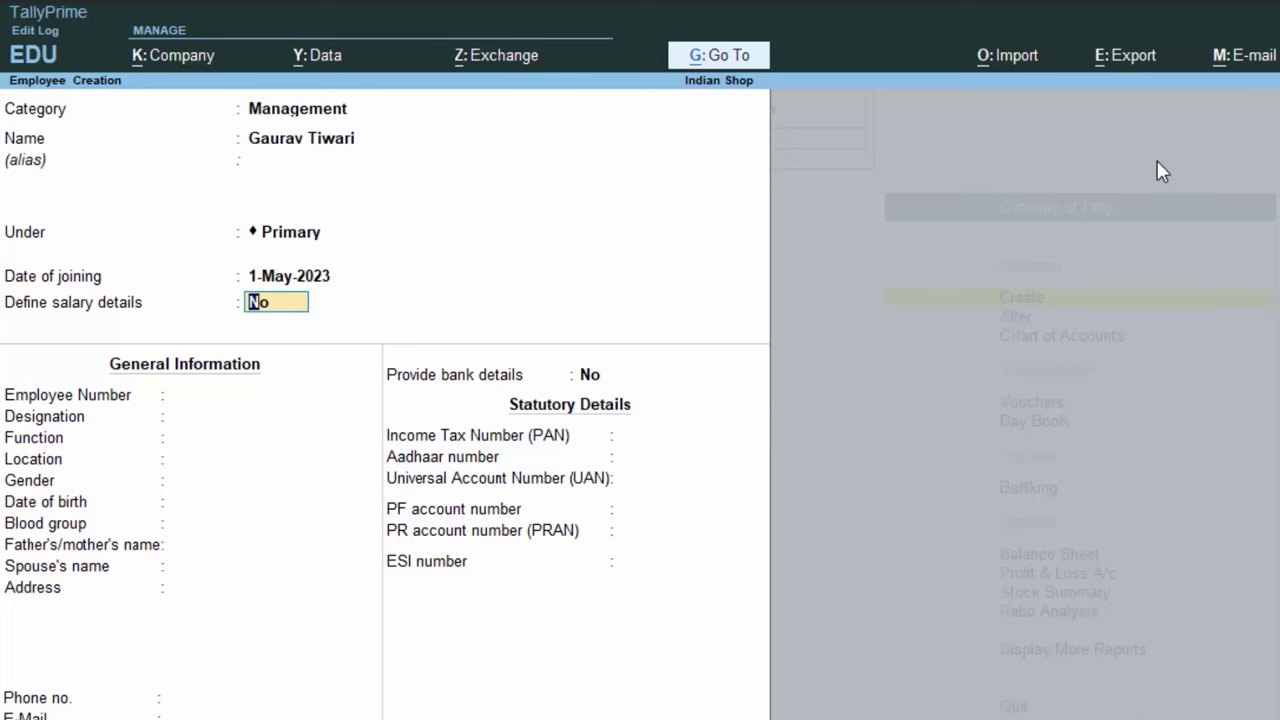
{"action": "type", "text": "y"}
{"action": "key", "text": "Return"}
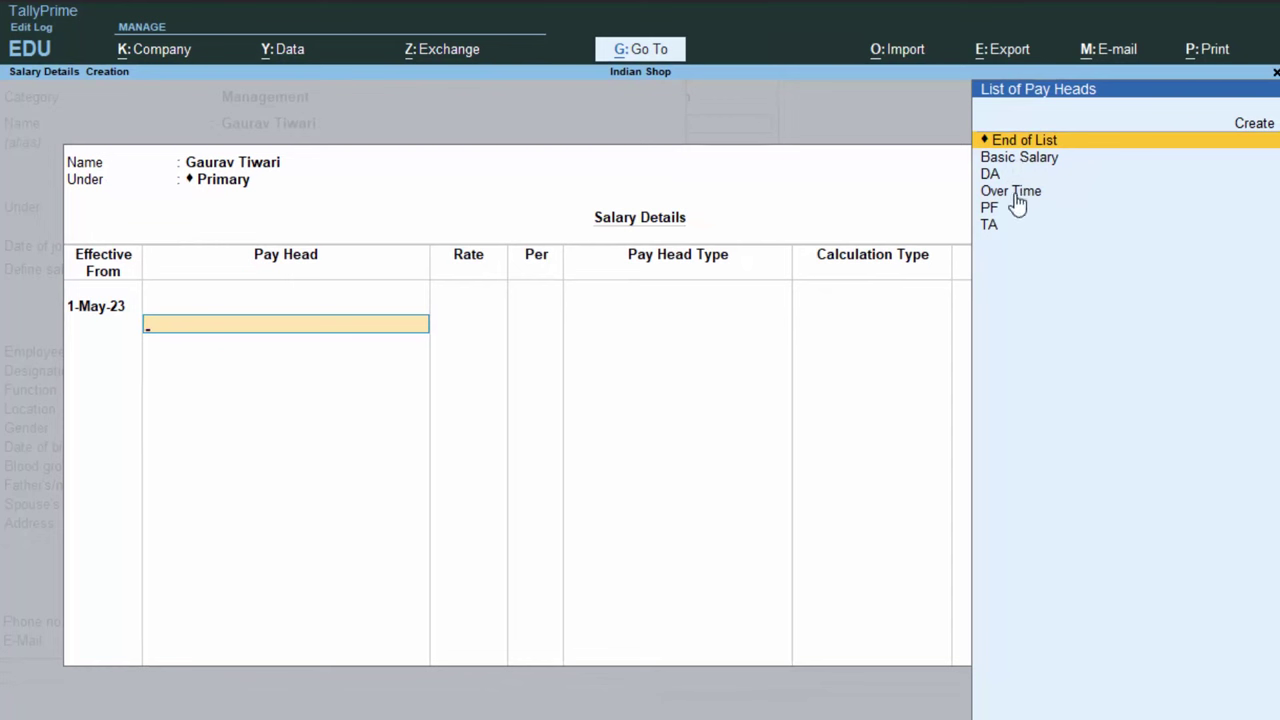
Create a new pay head named 'Basic Salary1' after the Basic Salary name is rejected as duplicate
{"action": "left_click", "coordinate": [1256, 128]}
{"action": "left_click", "coordinate": [1256, 128]}
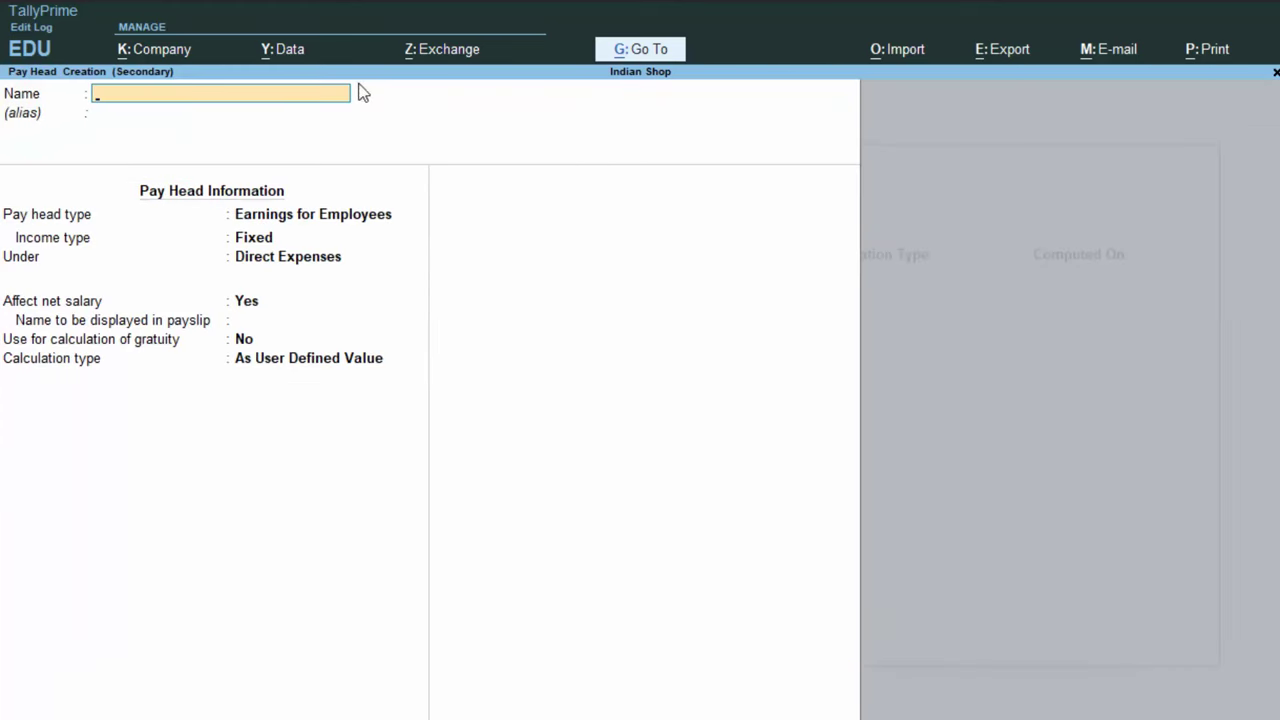
{"action": "type", "text": "Basic Salary"}
{"action": "key", "text": "Return"}
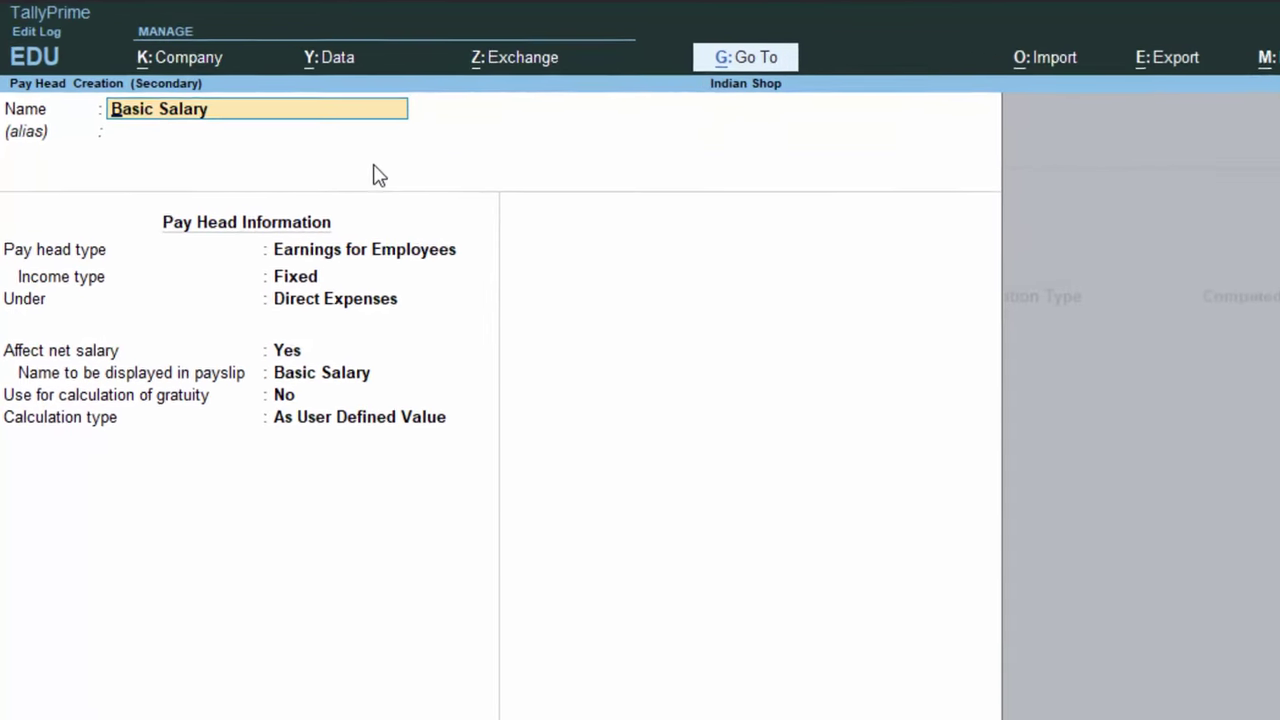
{"action": "type", "text": "1"}
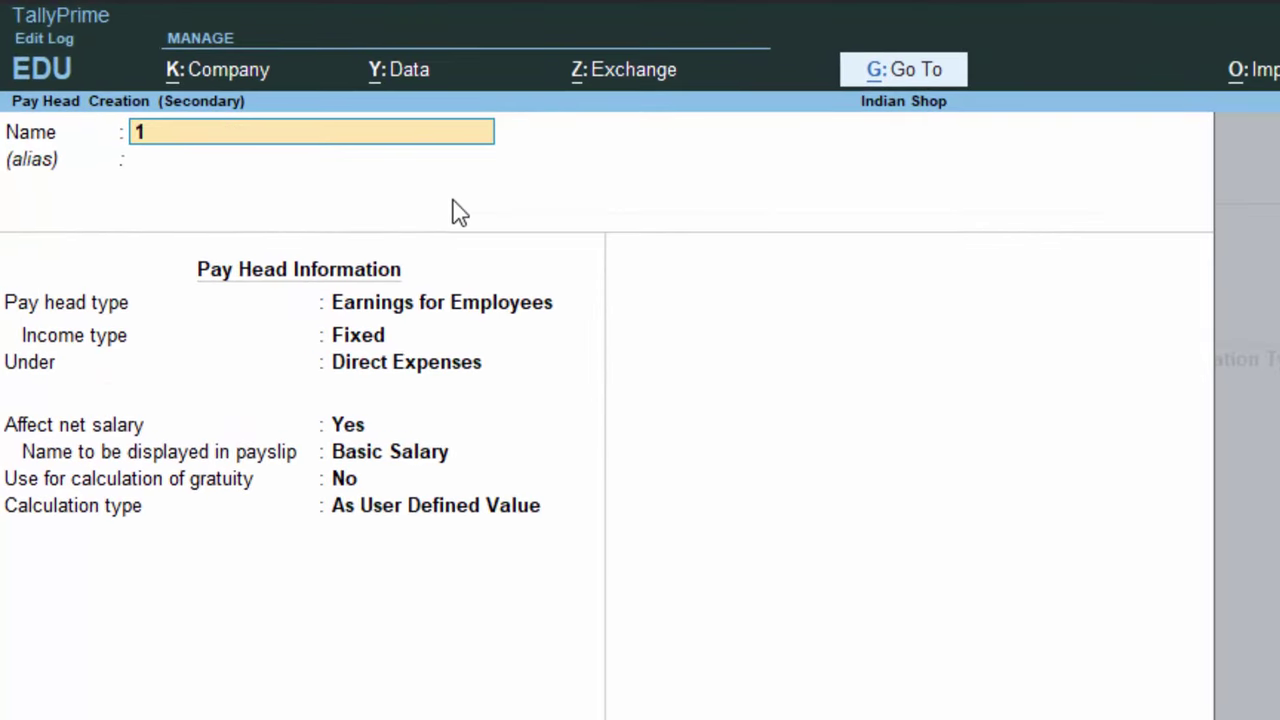
{"action": "key", "text": "BackSpace"}
{"action": "type", "text": "Basic Salary"}
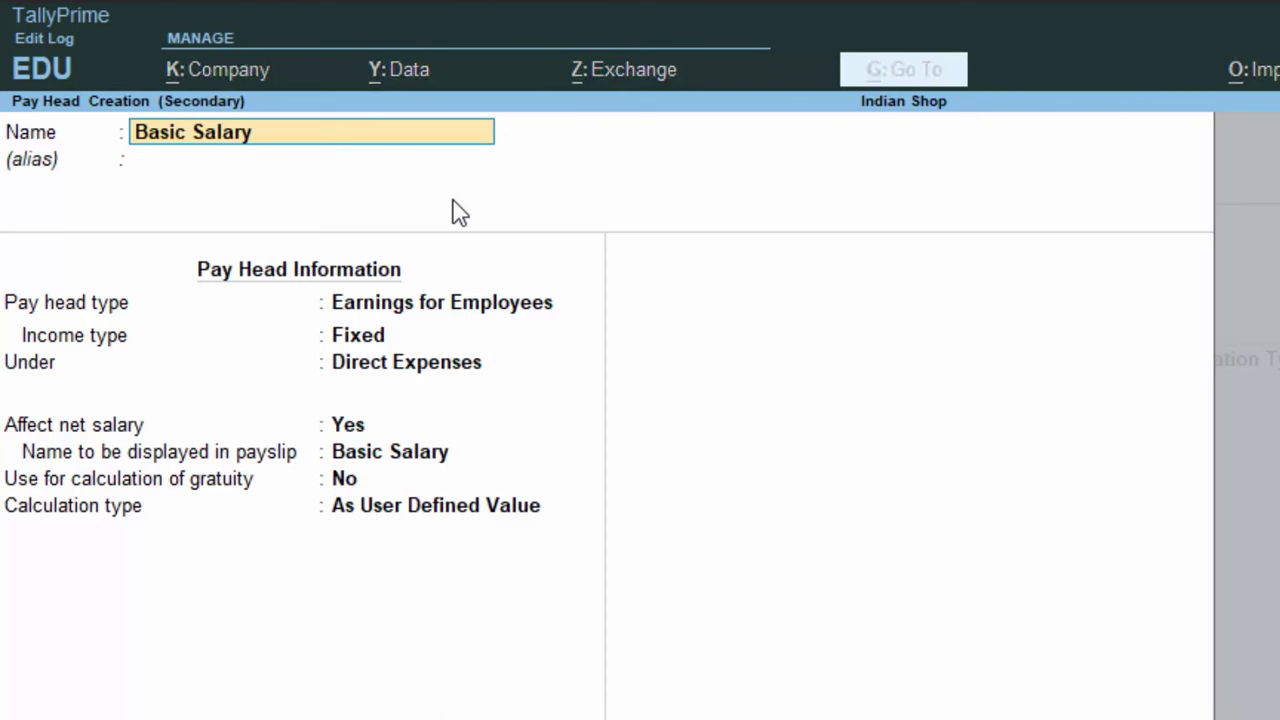
{"action": "type", "text": "1"}
{"action": "key", "text": "Return"}
{"action": "key", "text": "Return"}
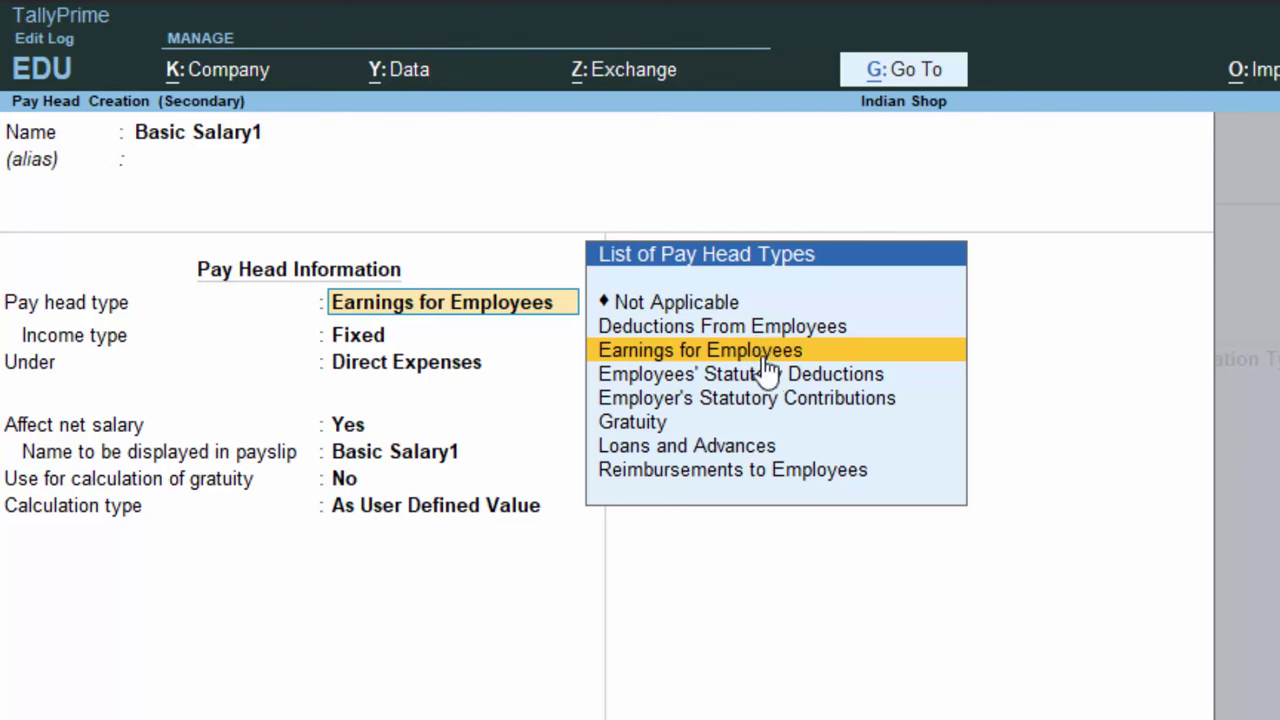
Keep Basic Salary1 a Fixed earning under Indirect Expenses, still affecting net salary
{"action": "left_click", "coordinate": [667, 352]}
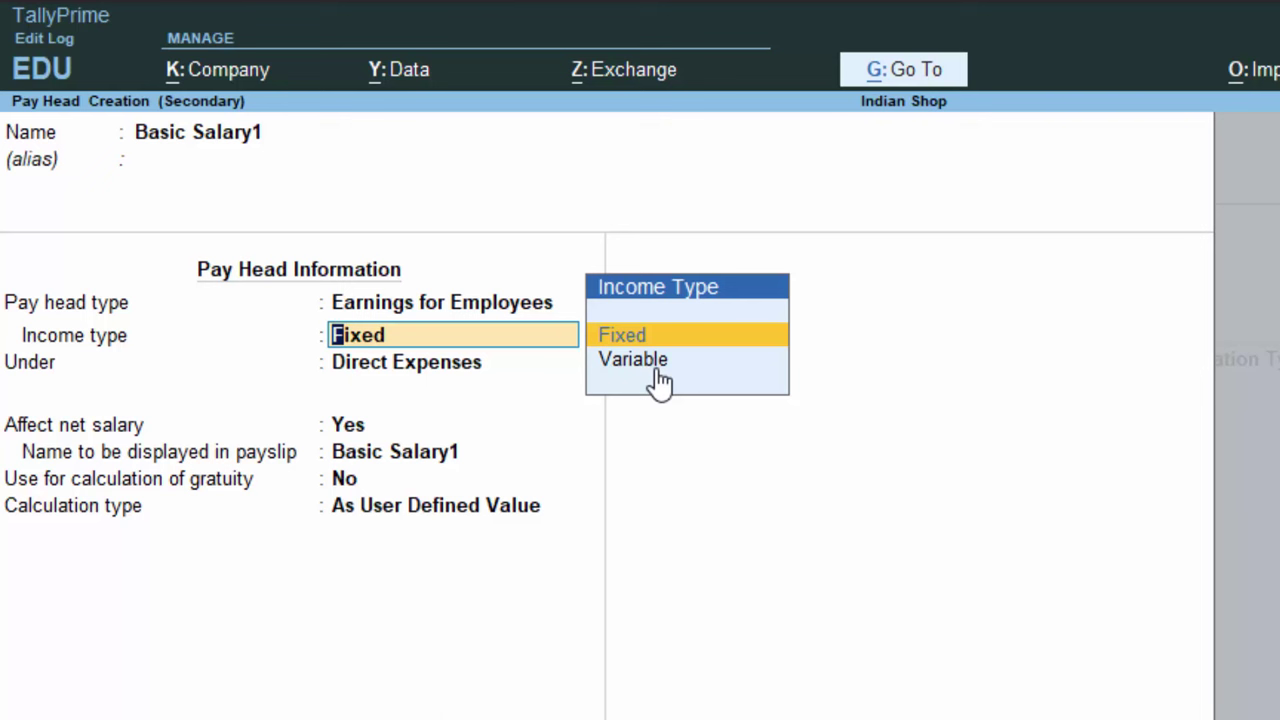
{"action": "key", "text": "Down"}
{"action": "left_click", "coordinate": [638, 345]}
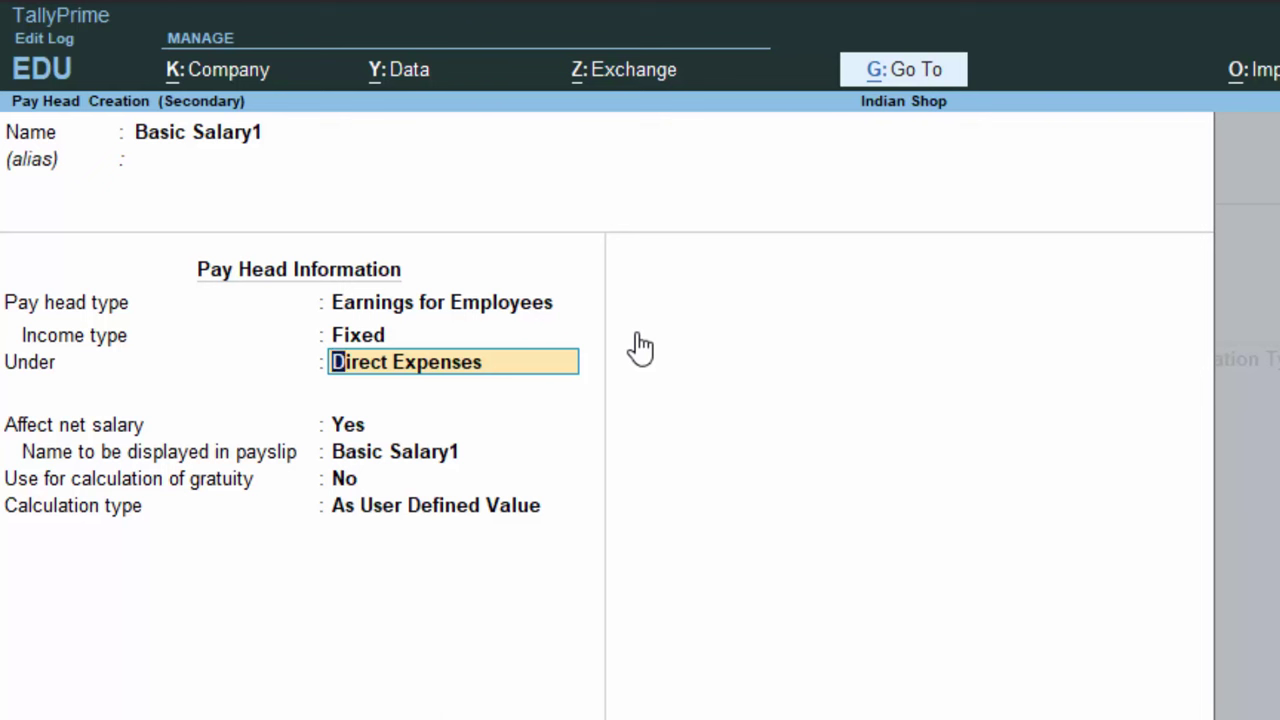
{"action": "type", "text": "i"}
{"action": "key", "text": "Return"}
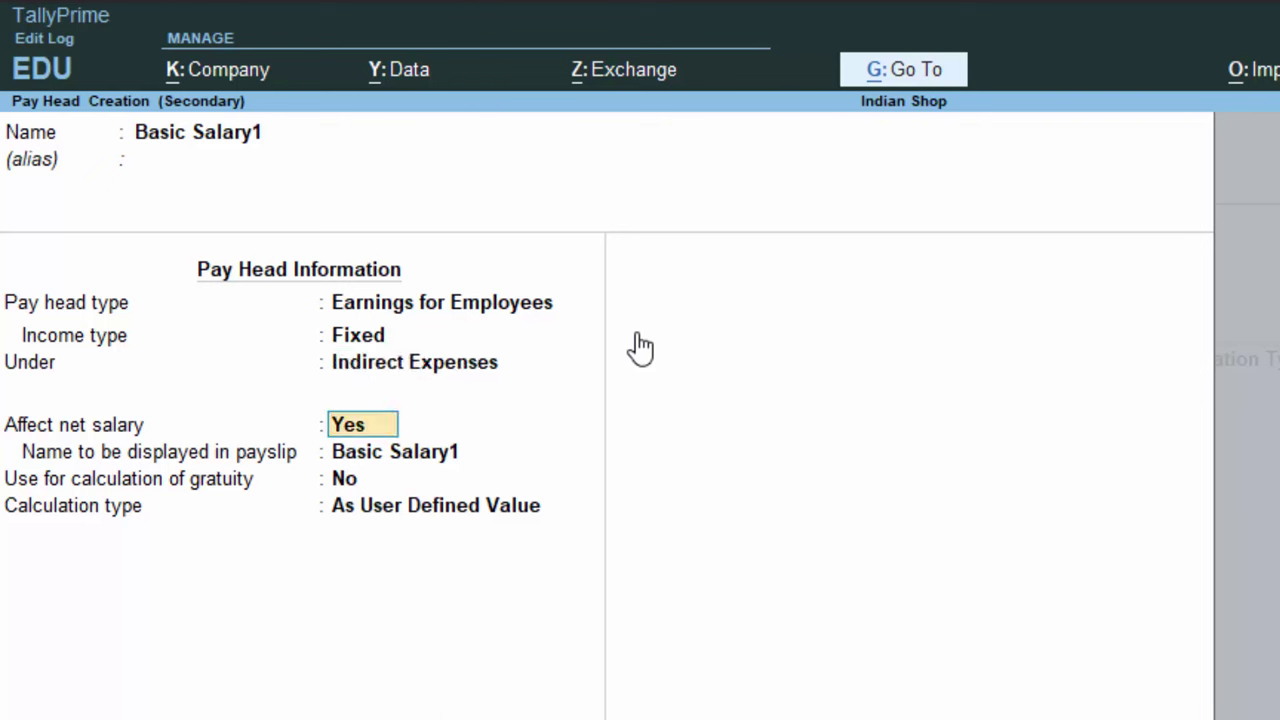
{"action": "key", "text": "Return"}
{"action": "key", "text": "Return"}
{"action": "key", "text": "Return"}
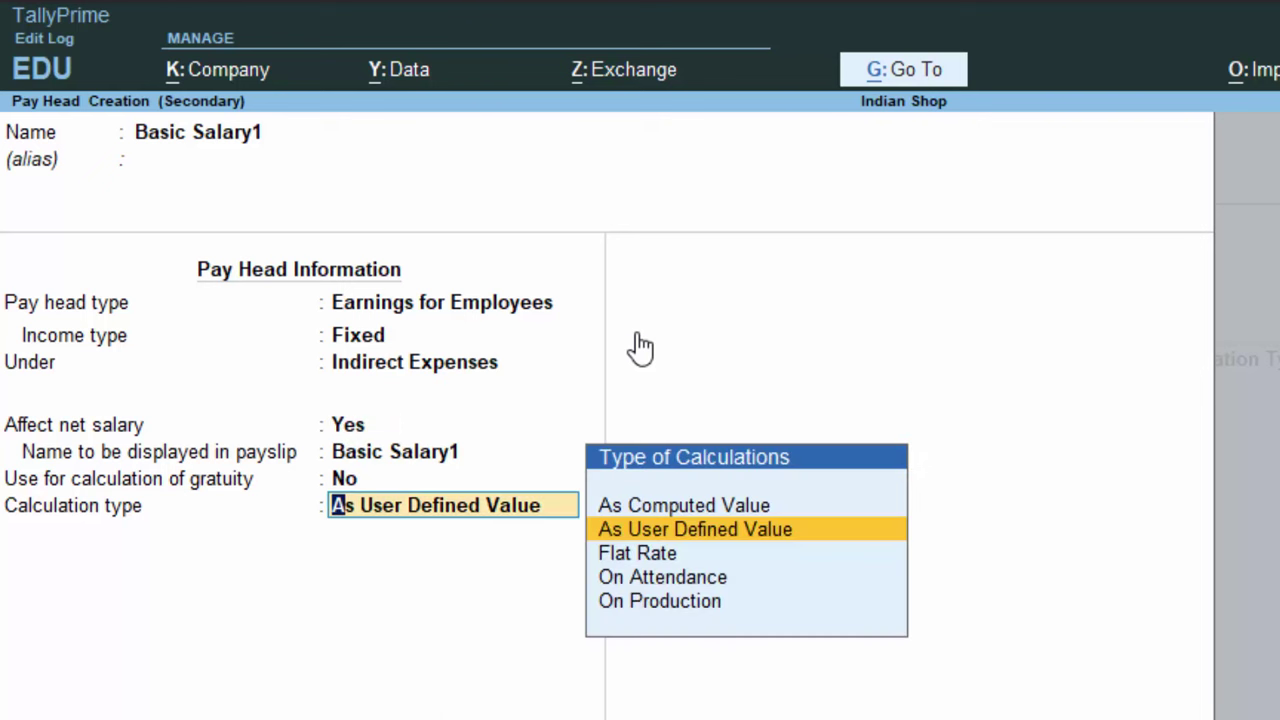
Set calculation type On Attendance and leave with pay to Not Applicable
{"action": "key", "text": "Down"}
{"action": "key", "text": "Down"}
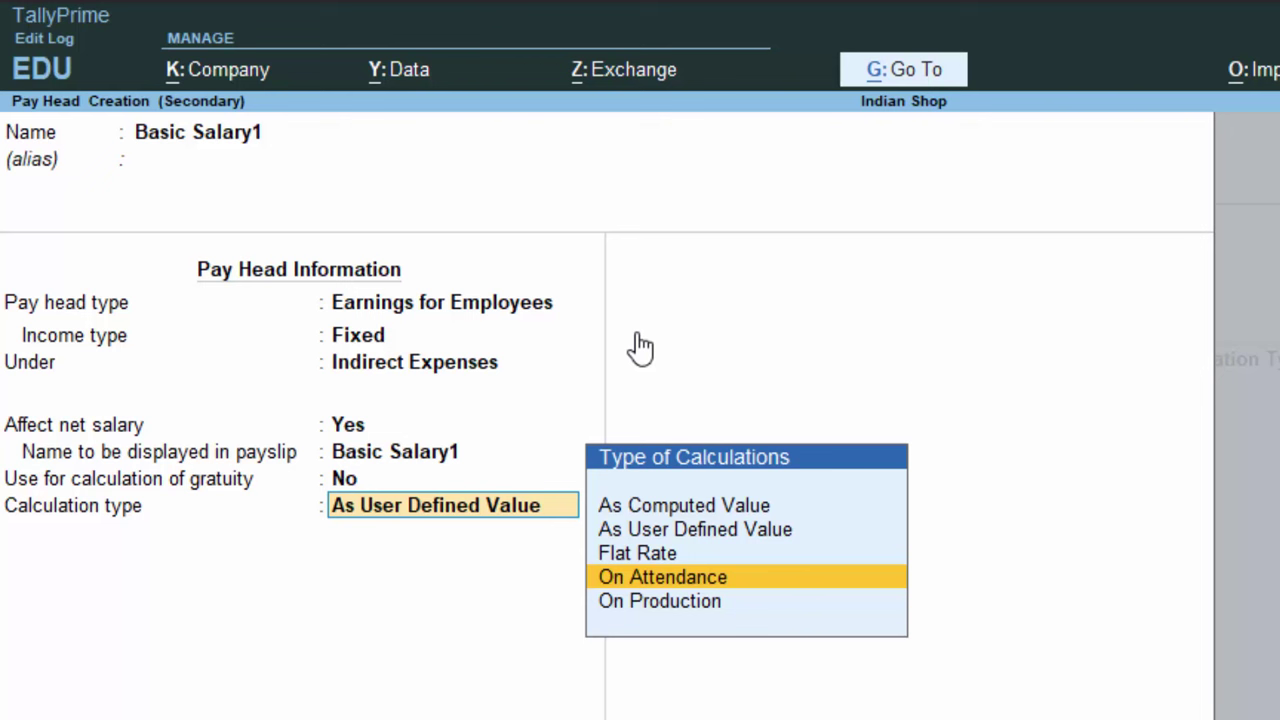
{"action": "key", "text": "Return"}
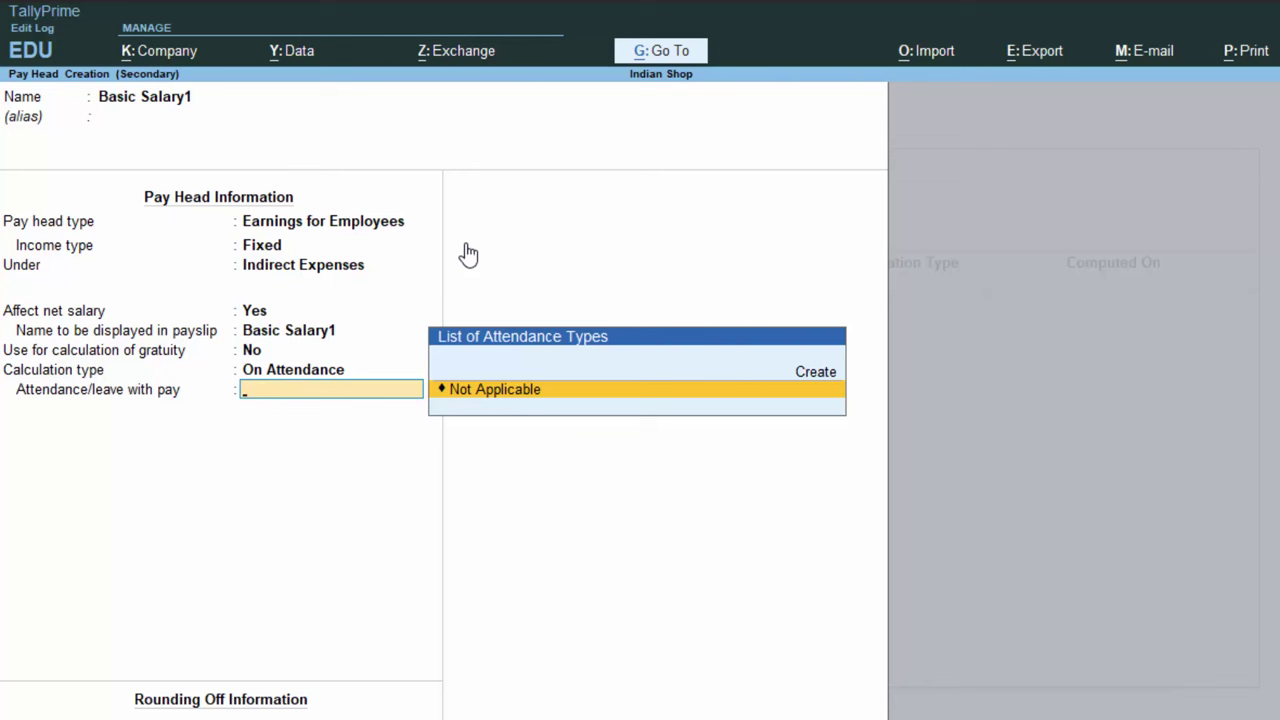
{"action": "key", "text": "Return"}
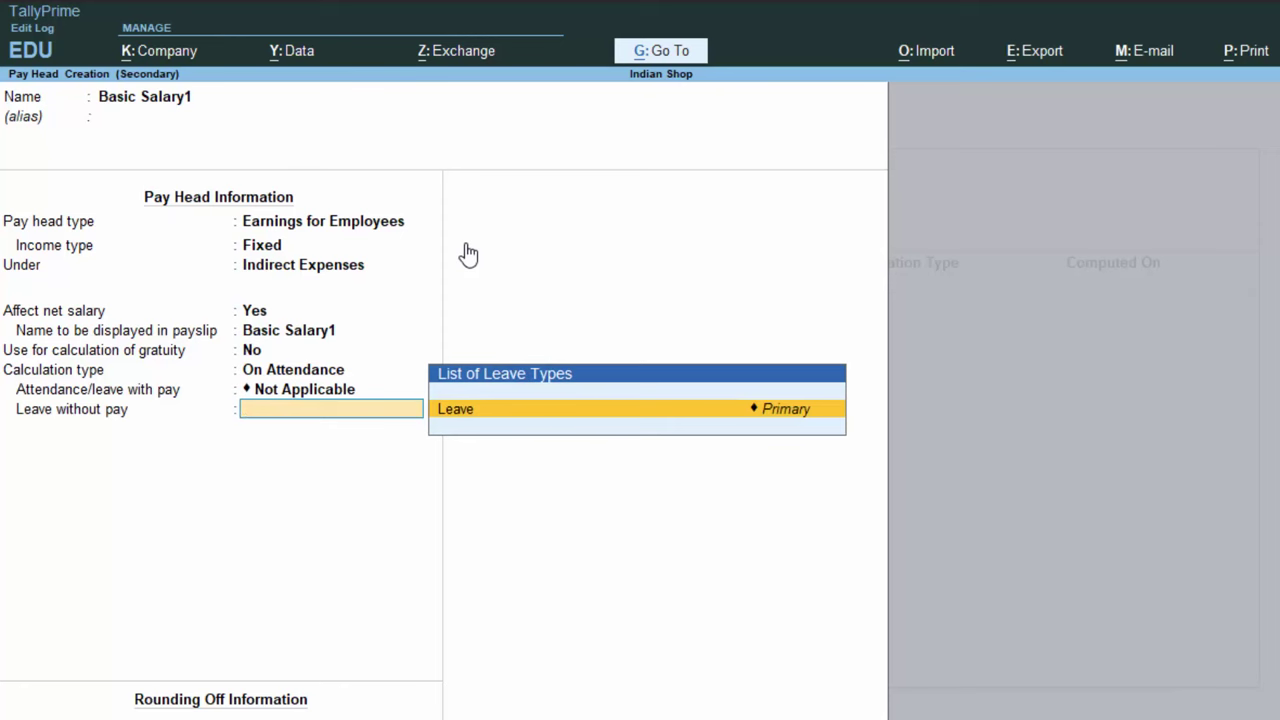
{"action": "key", "text": "alt+c"}
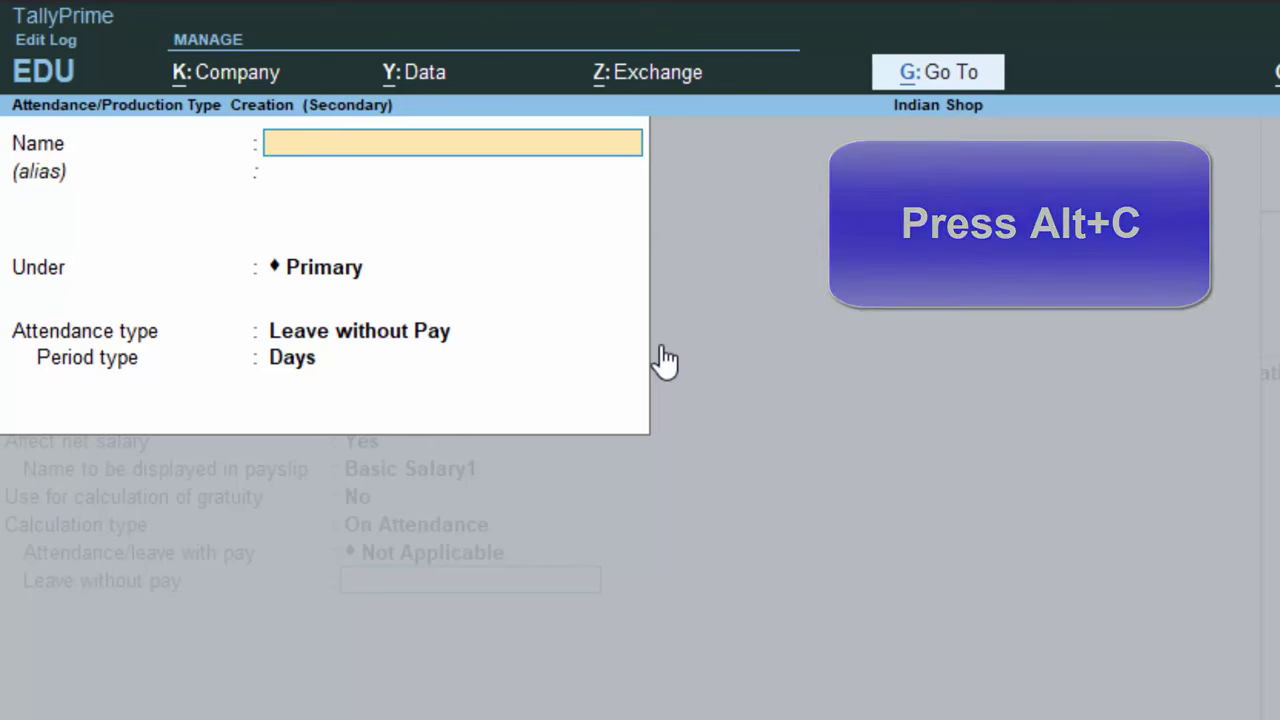
Save a 'Leave without Pay' attendance type under Primary, counted in days
{"action": "type", "text": "Leave with"}
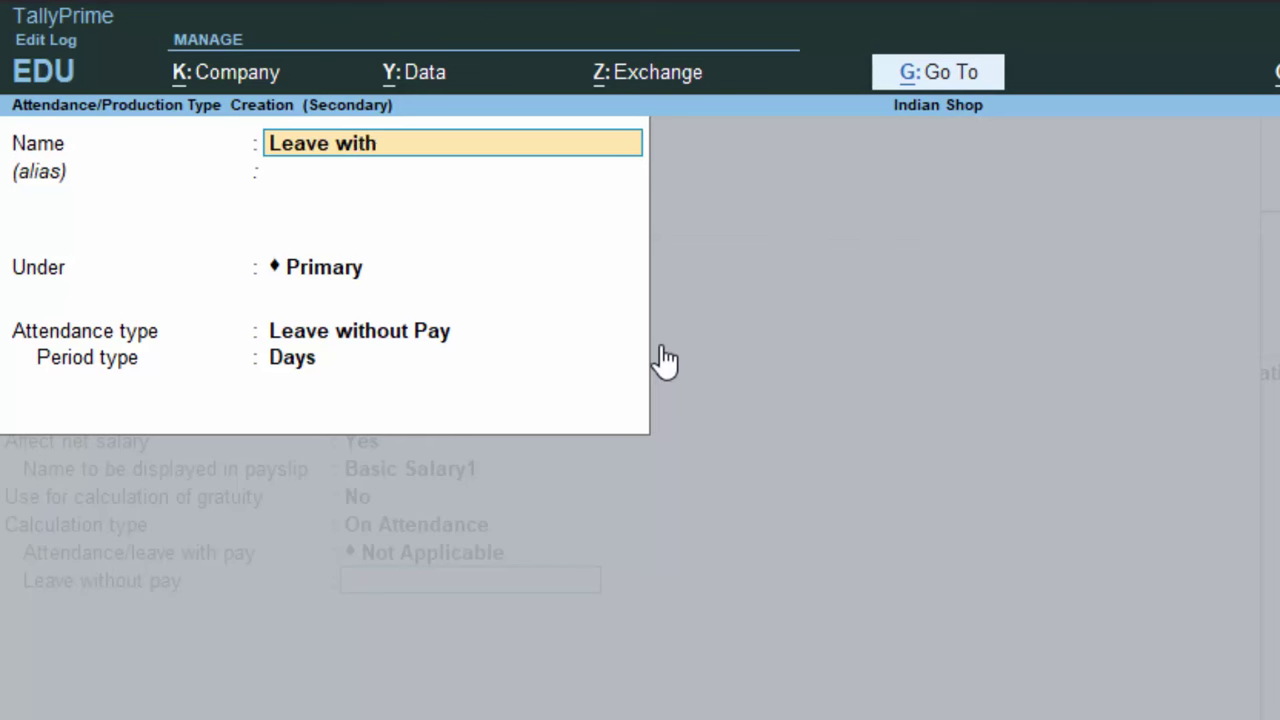
{"action": "type", "text": "out Pay"}
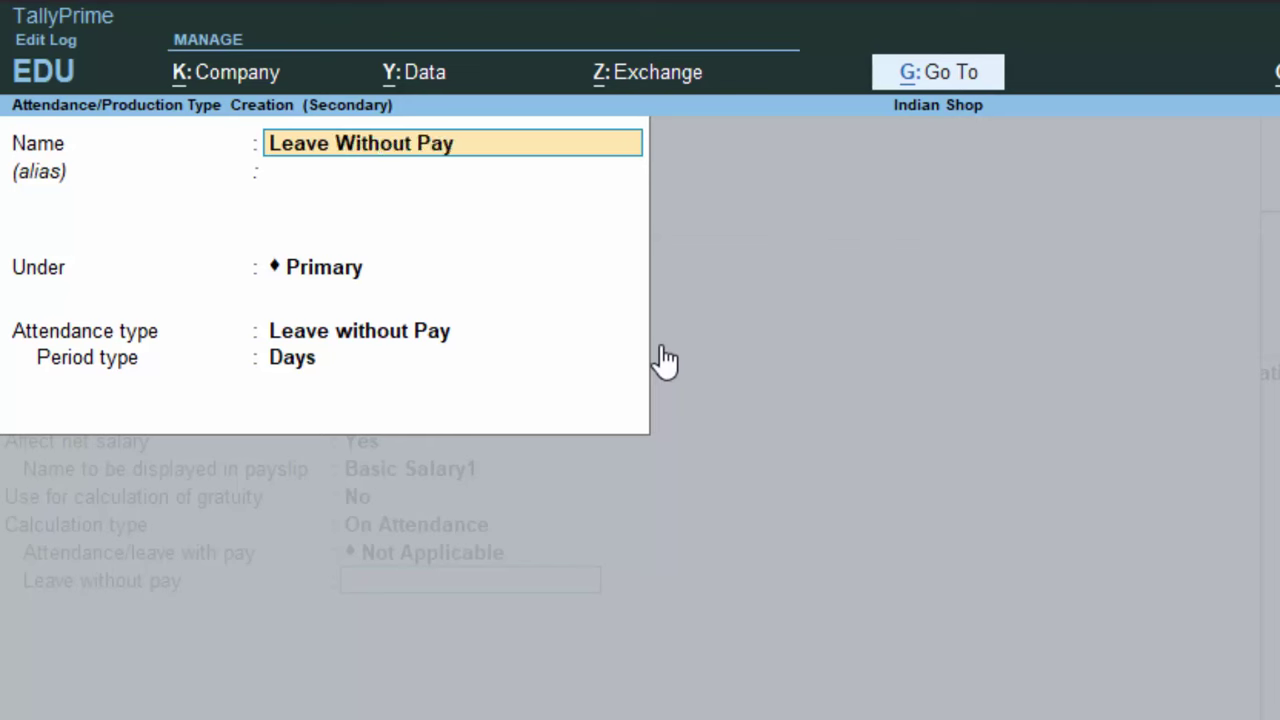
{"action": "key", "text": "Return"}
{"action": "key", "text": "Return"}
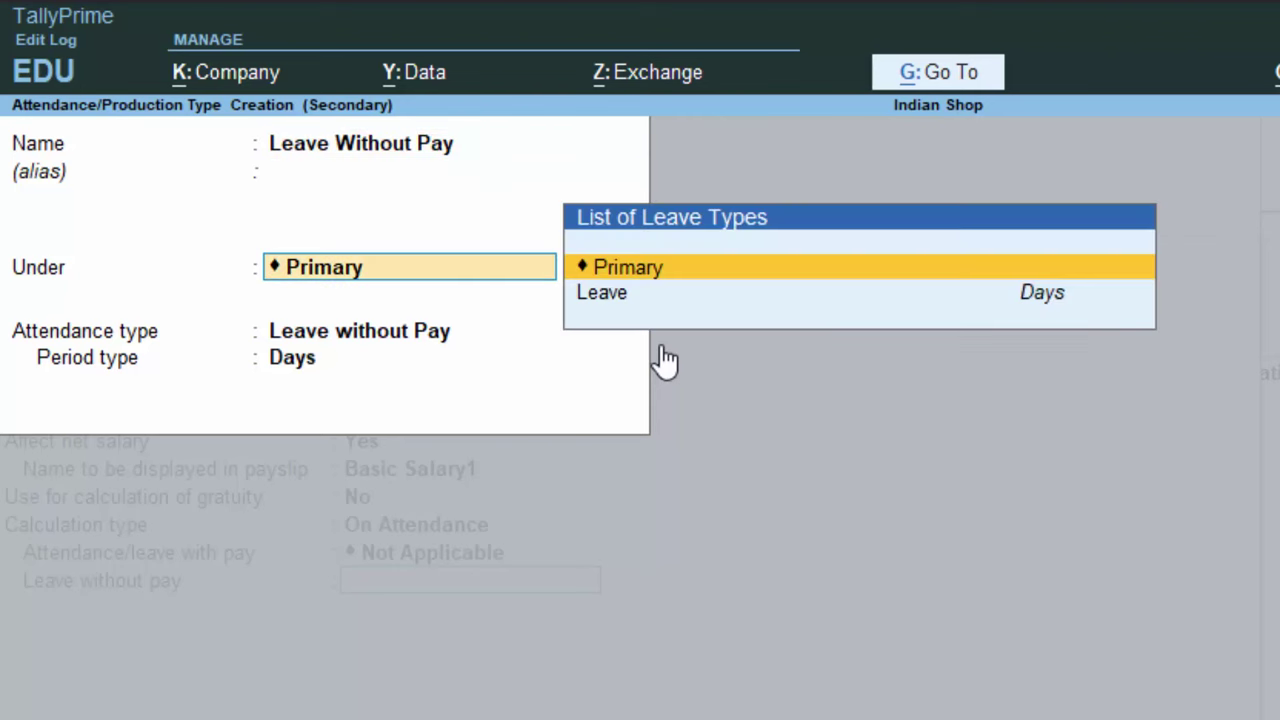
{"action": "key", "text": "Return"}
{"action": "key", "text": "Return"}
{"action": "key", "text": "Return"}
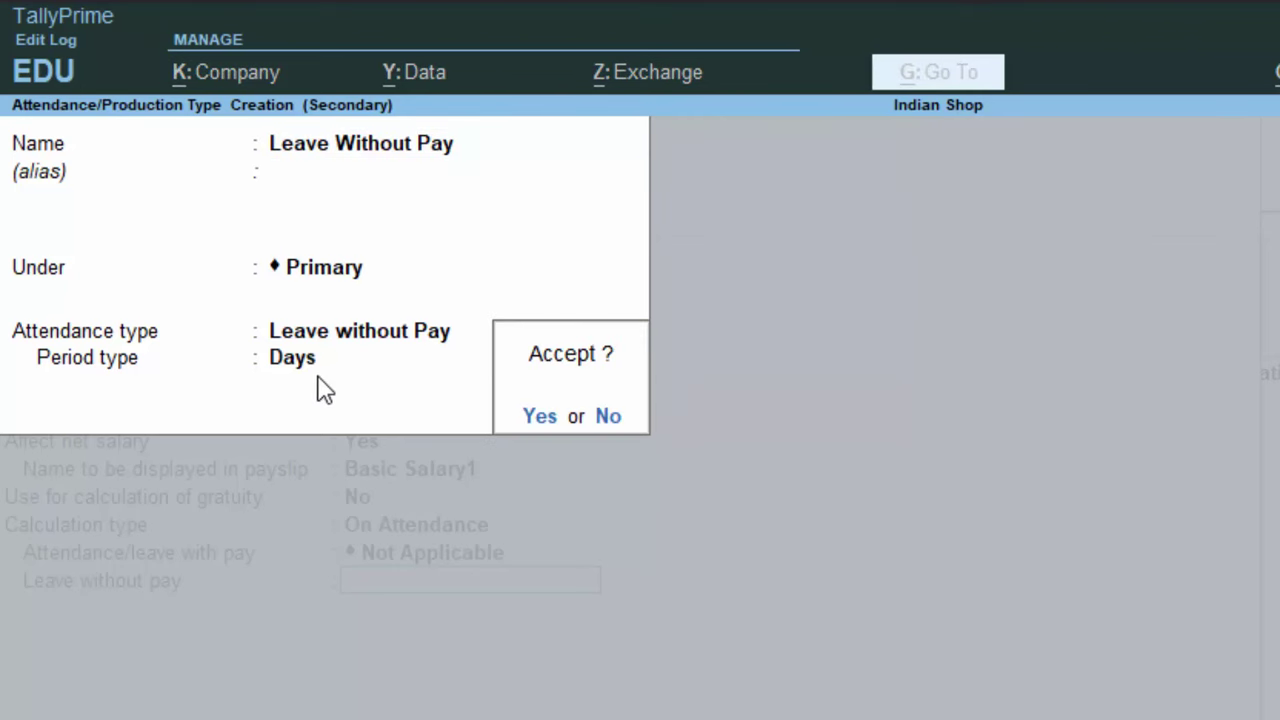
{"action": "key", "text": "Return"}
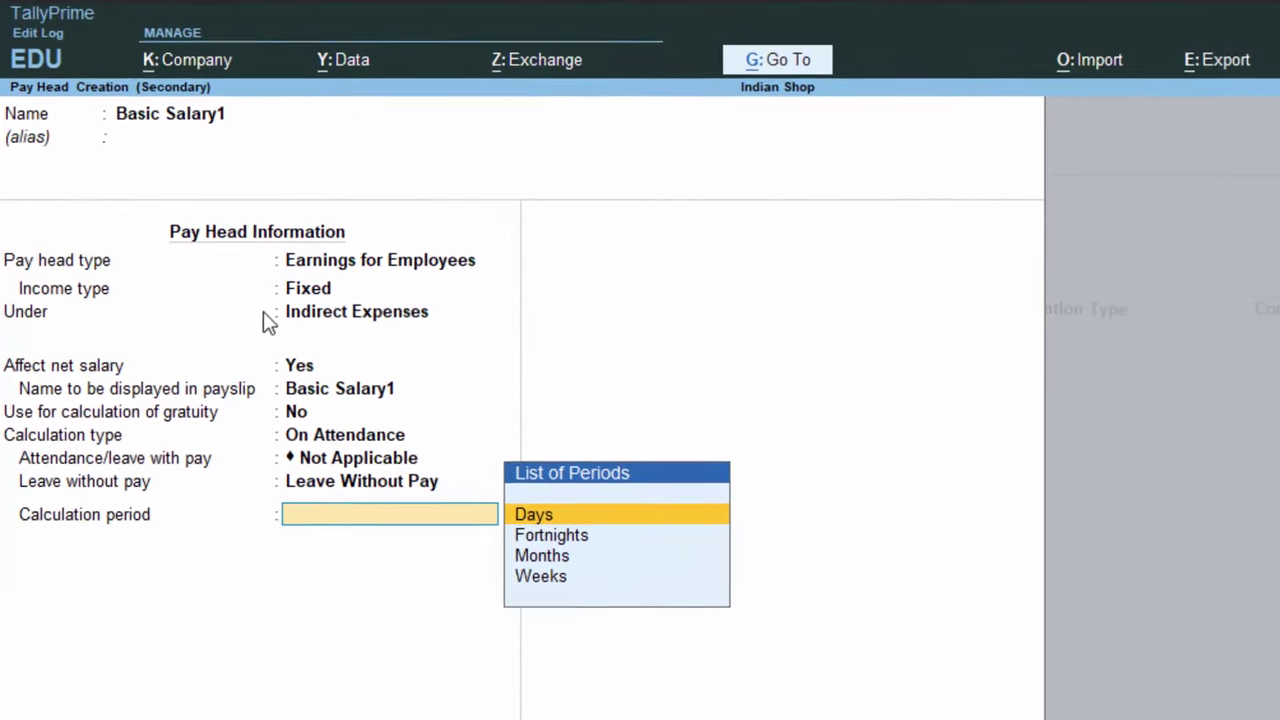
Set calculation period Months, As per Calendar Period basis, and Normal Rounding with no limit
{"action": "key", "text": "Down"}
{"action": "key", "text": "Down"}
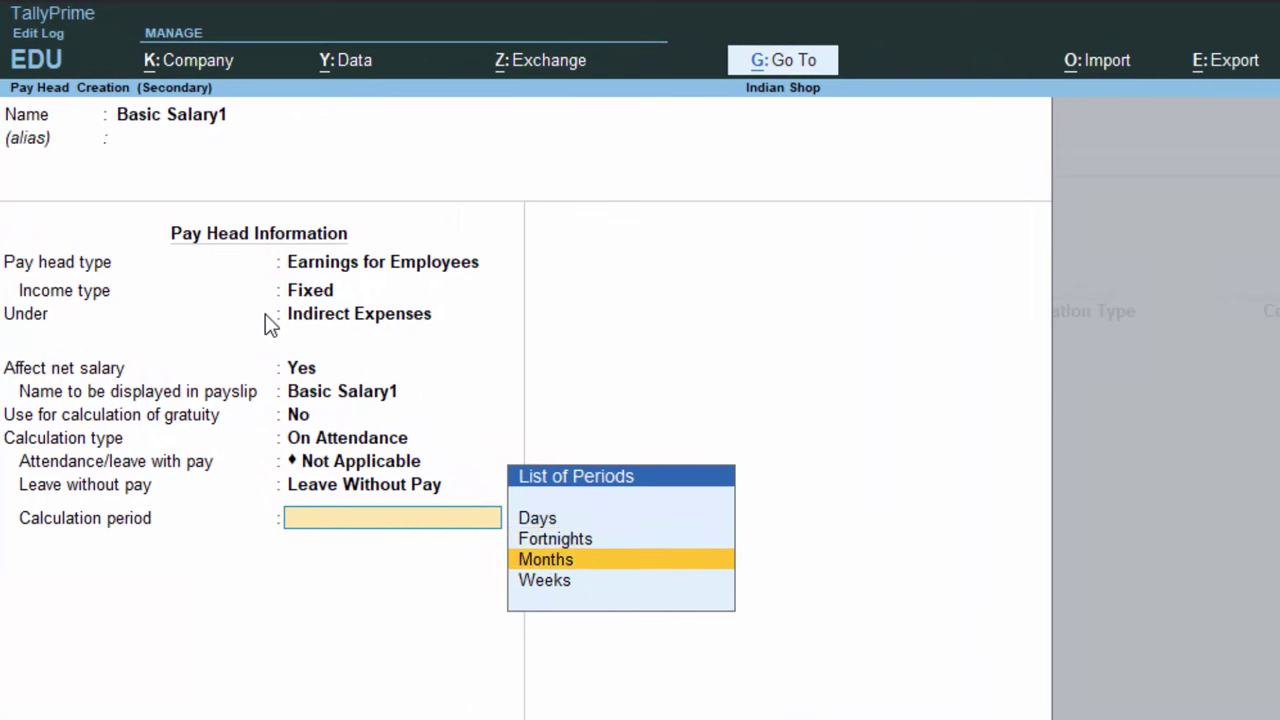
{"action": "key", "text": "Return"}
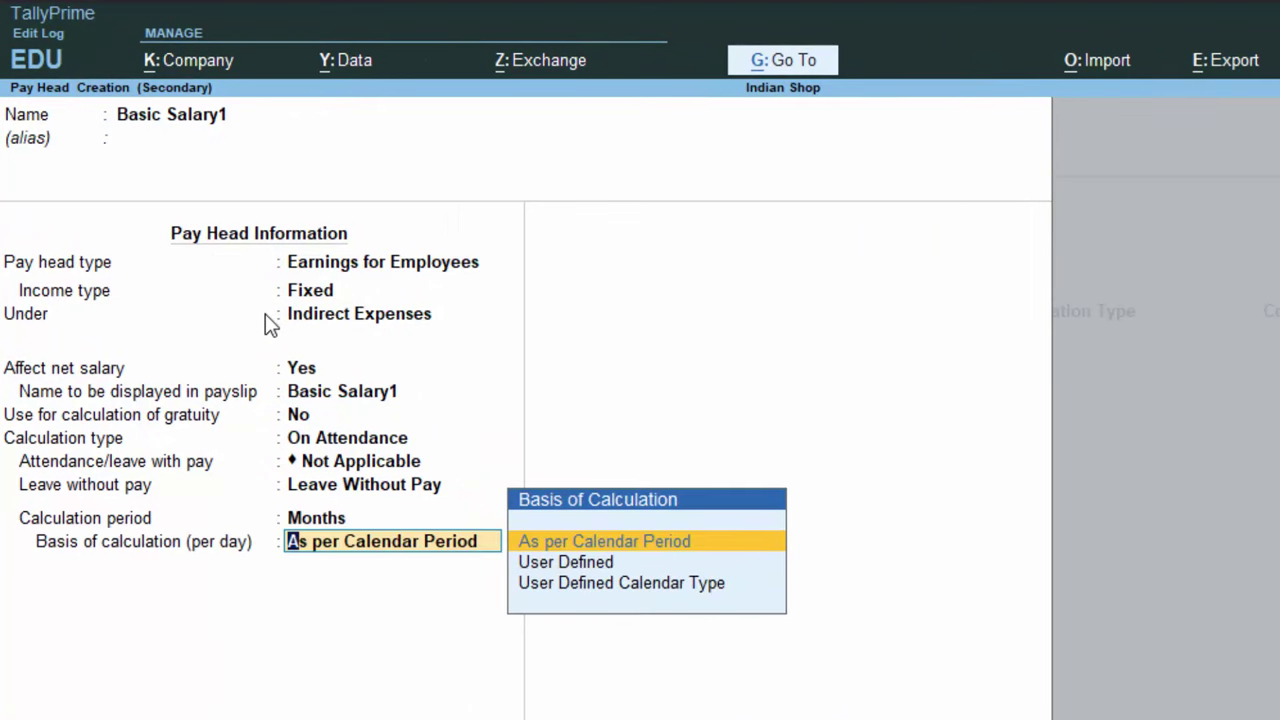
{"action": "key", "text": "Return"}
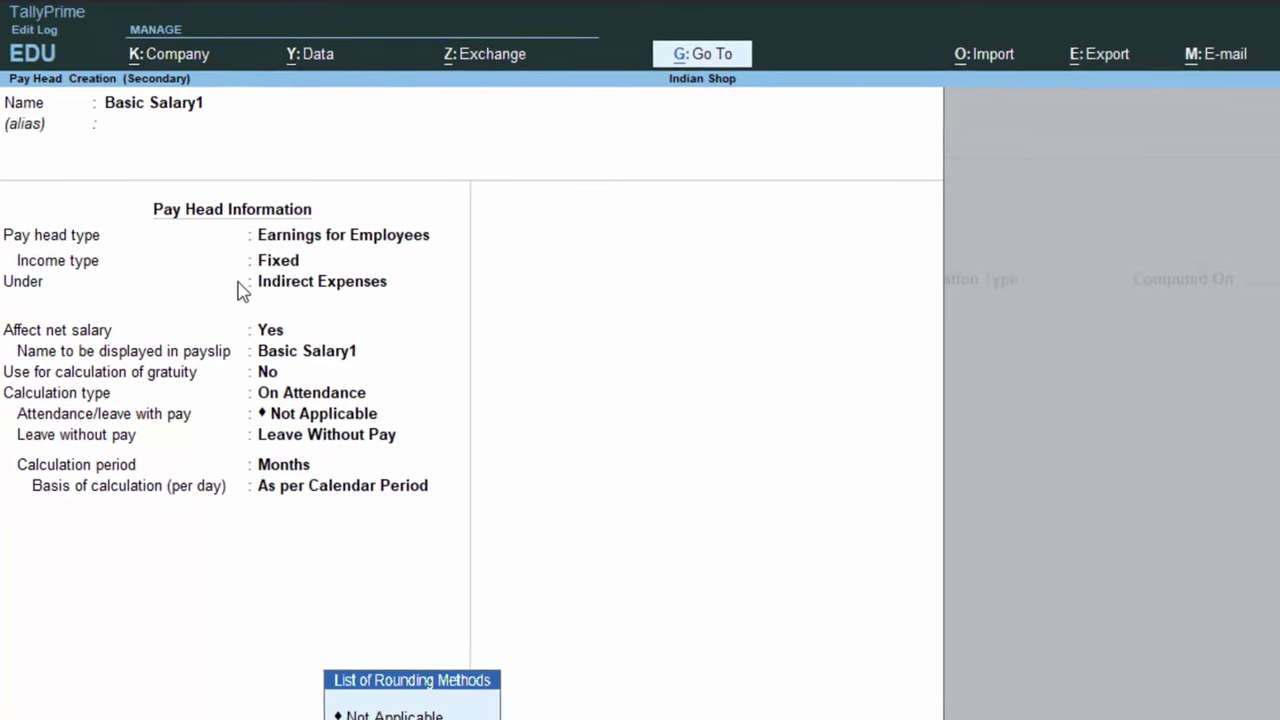
{"action": "key", "text": "Down"}
{"action": "key", "text": "Down"}
{"action": "key", "text": "Return"}
{"action": "key", "text": "Return"}
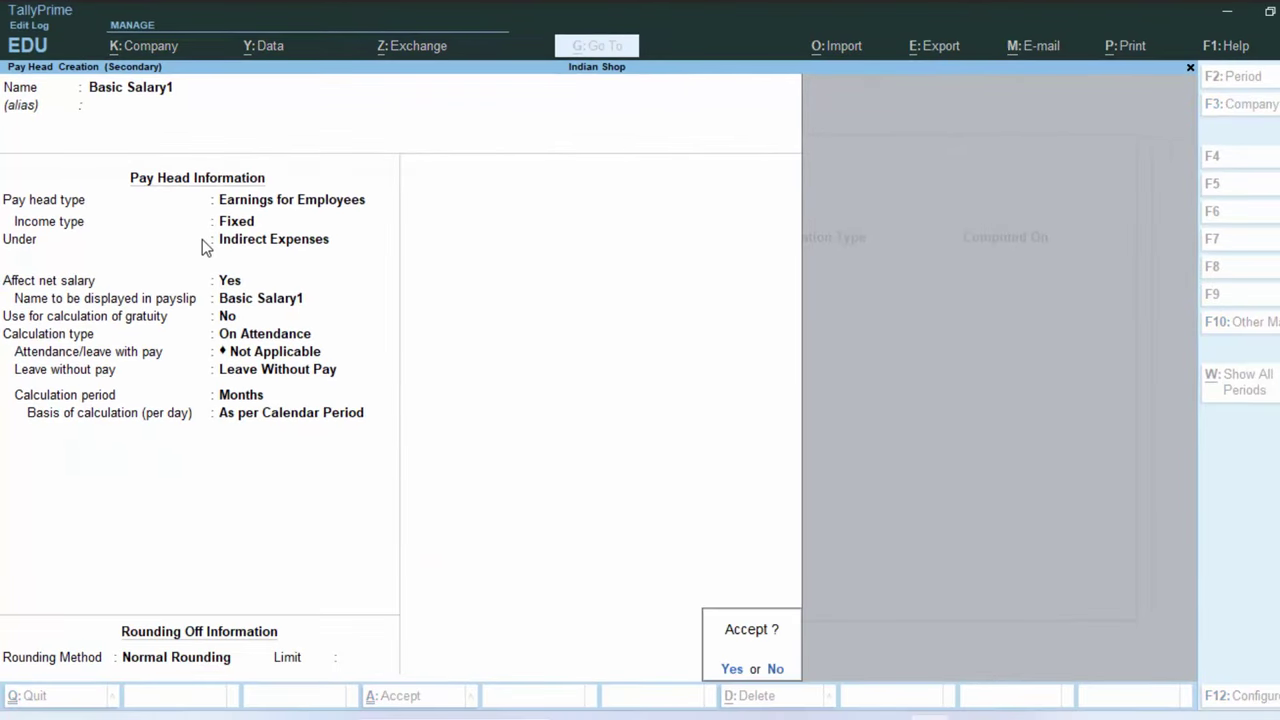
{"action": "key", "text": "Return"}
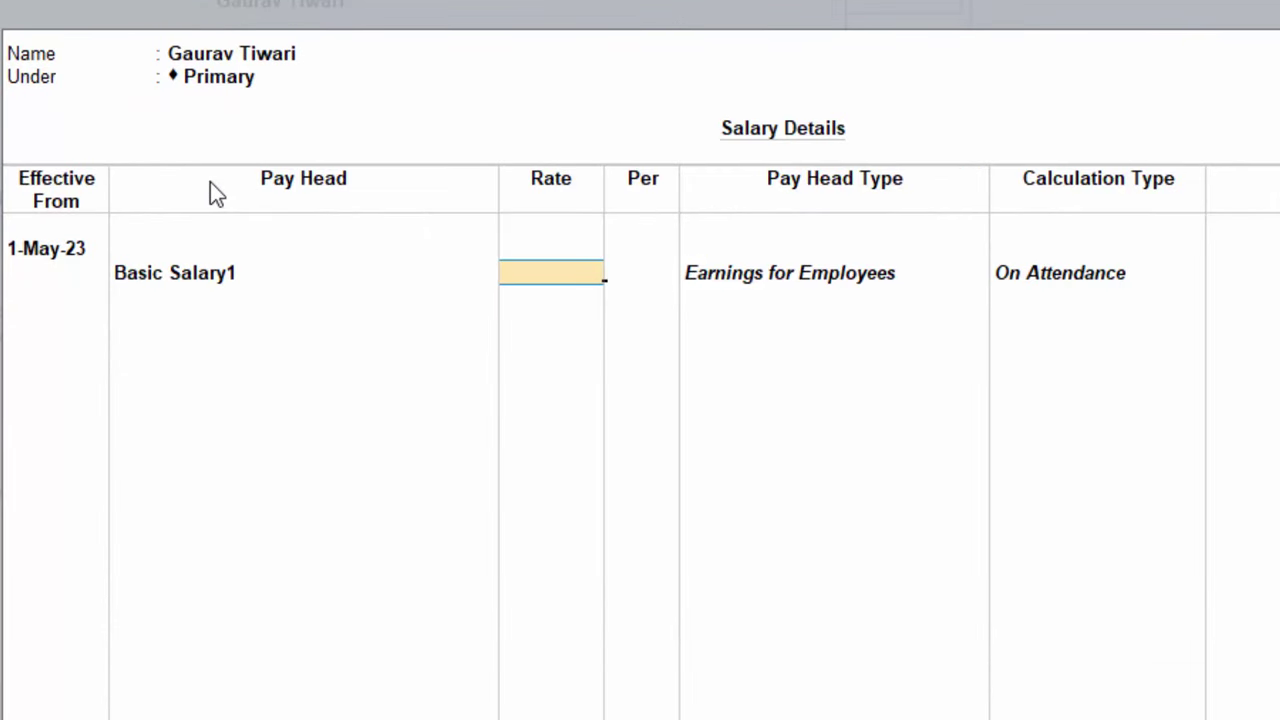
Give Basic Salary1 a rate of 22,000.00 per month
{"action": "type", "text": "1"}
{"action": "key", "text": "BackSpace"}
{"action": "type", "text": "22000"}
{"action": "key", "text": "Return"}
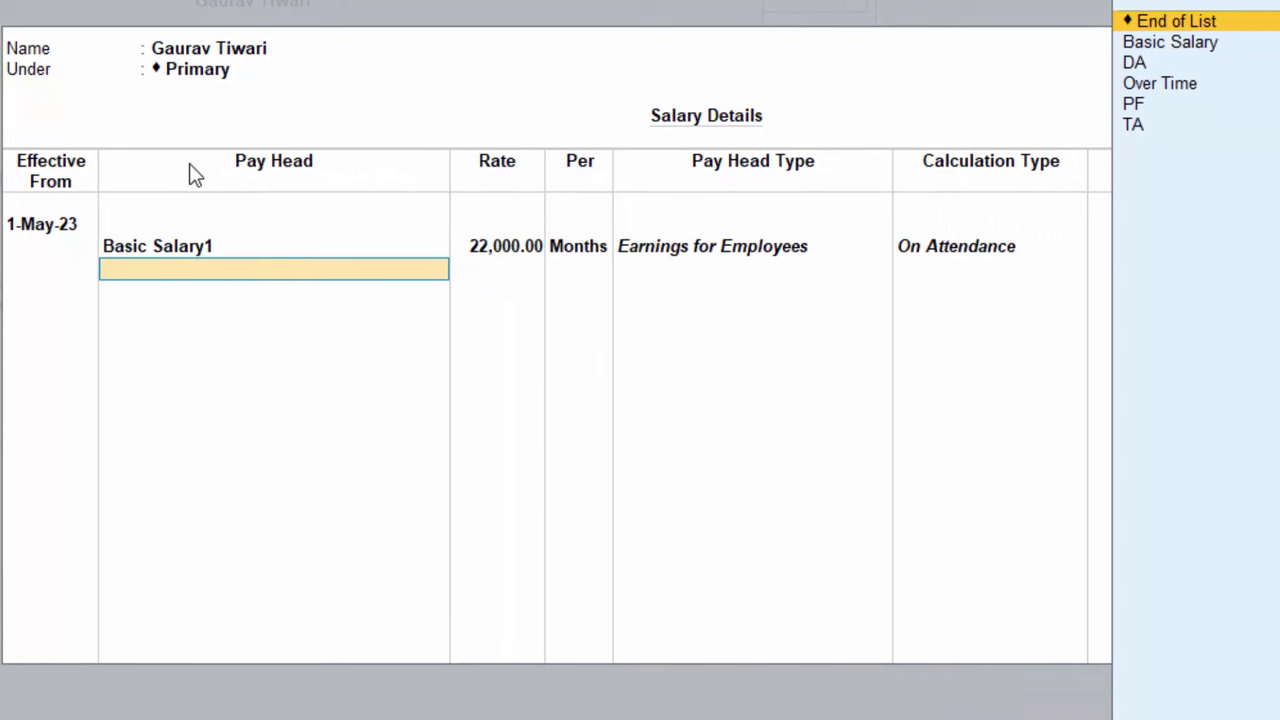
Start a new pay head from the pay-head list
{"action": "key", "text": "Down"}
{"action": "key", "text": "Down"}
{"action": "key", "text": "Down"}
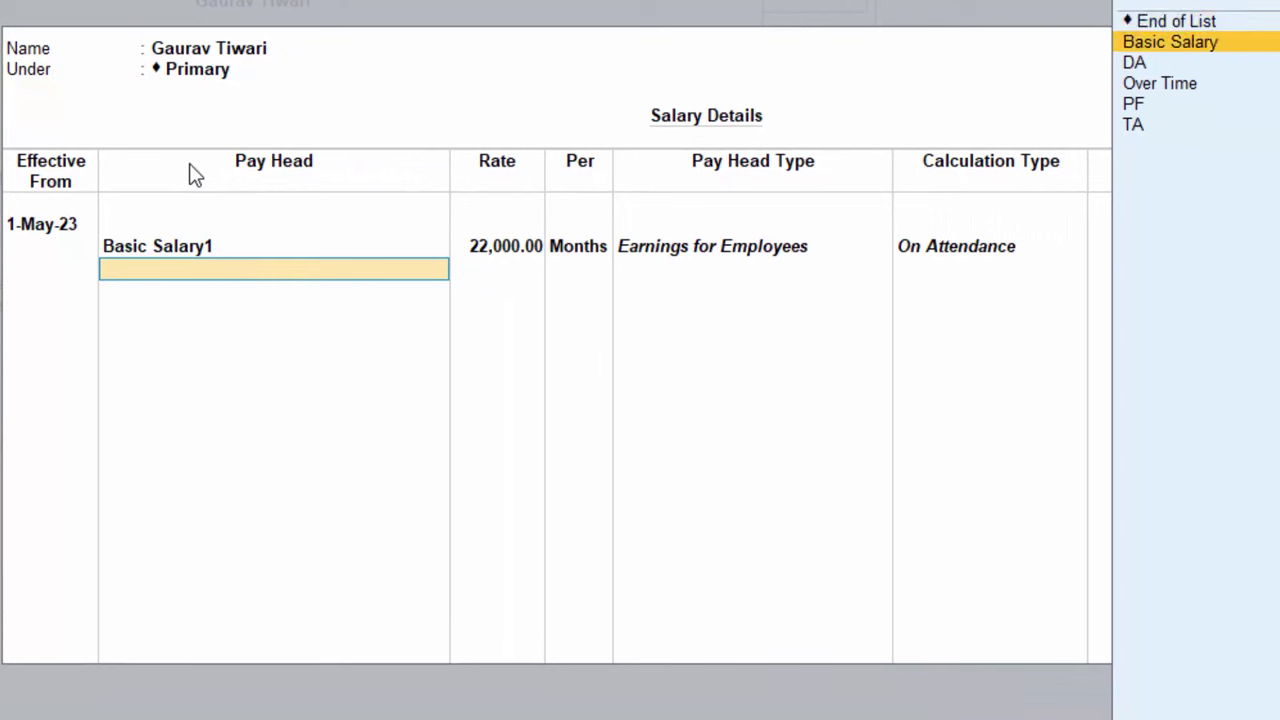
{"action": "key", "text": "Up"}
{"action": "key", "text": "Up"}
{"action": "key", "text": "Up"}
{"action": "key", "text": "Up"}
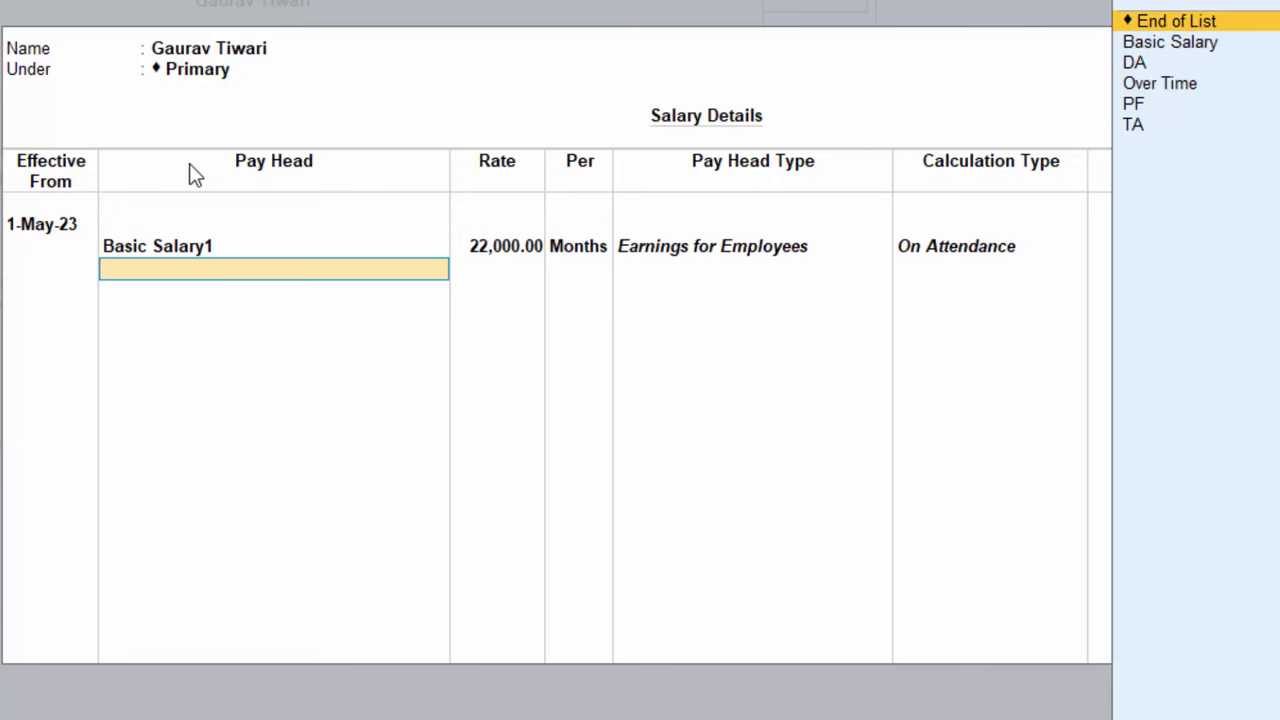
{"action": "key", "text": "Return"}
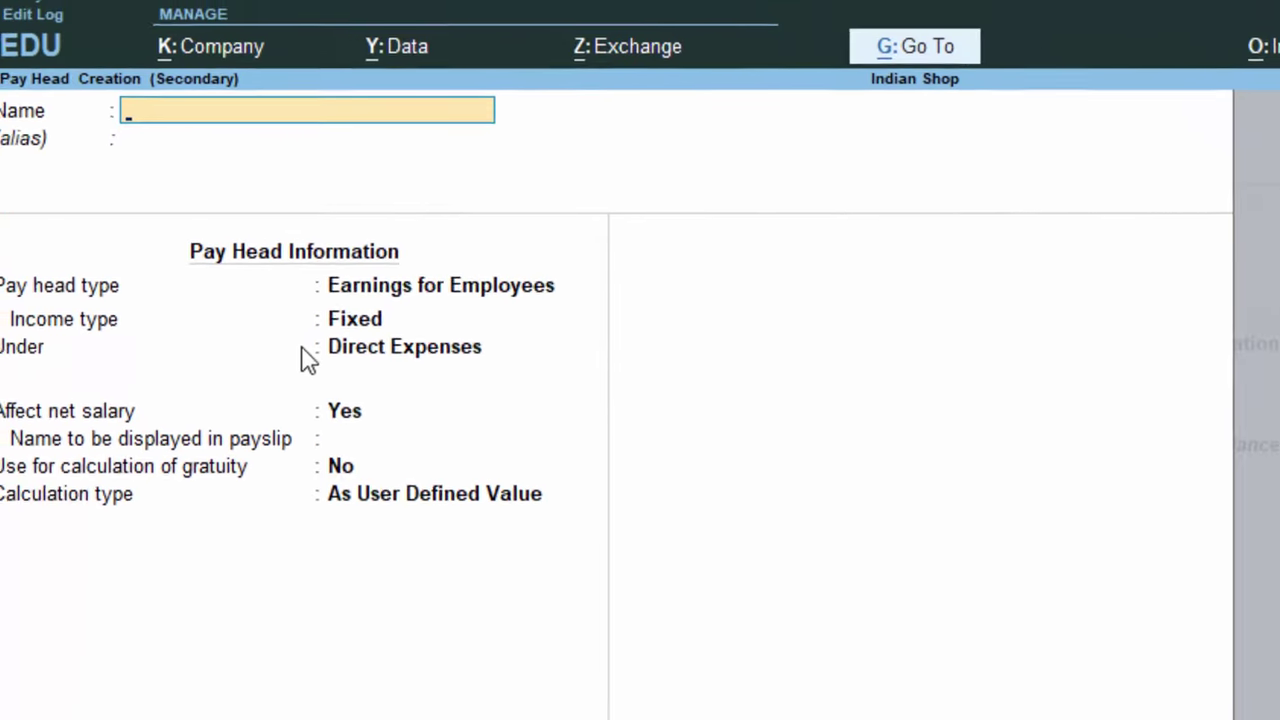
Name the new pay head OT as a Fixed Earnings for Employees item
{"action": "type", "text": "OT"}
{"action": "key", "text": "Return"}
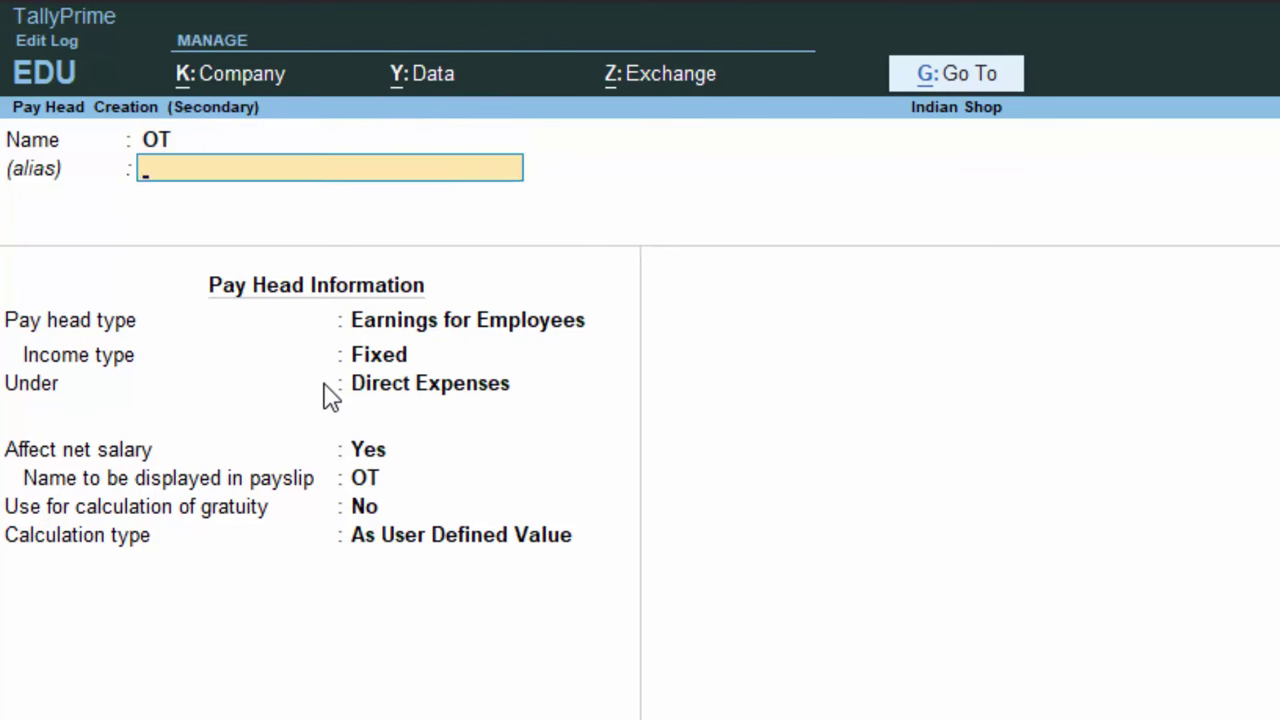
{"action": "key", "text": "Return"}
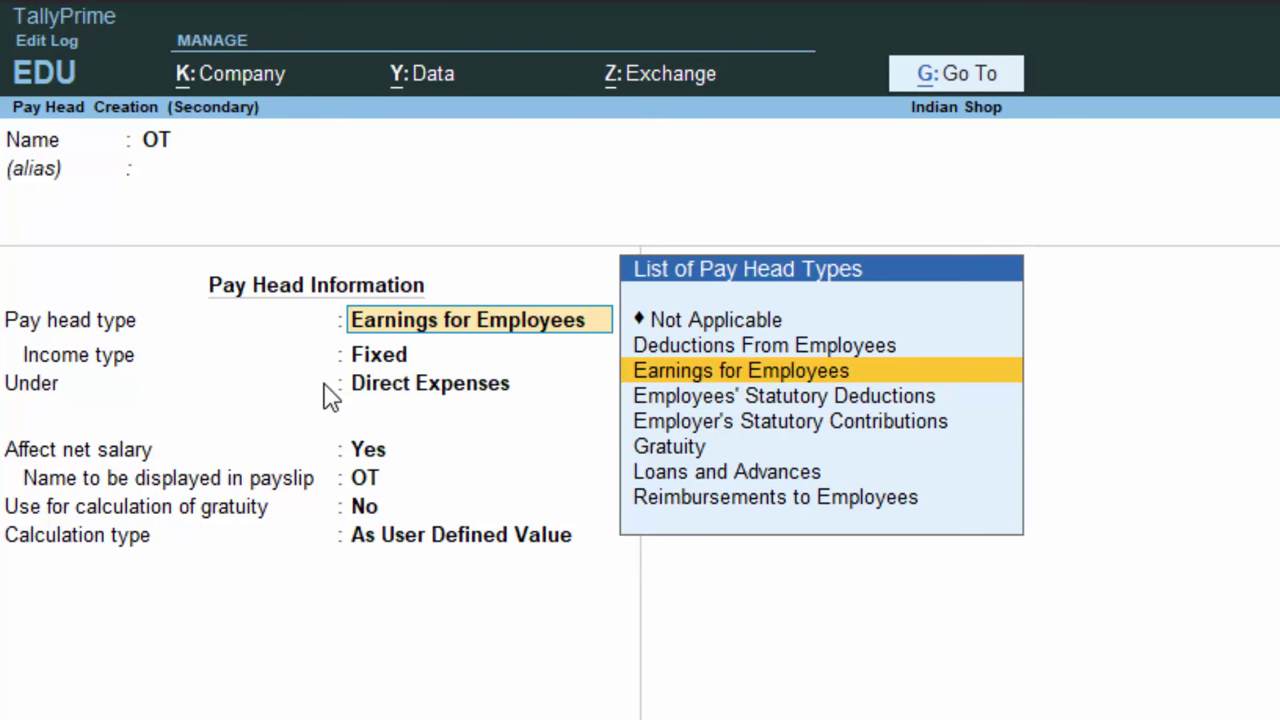
{"action": "key", "text": "Return"}
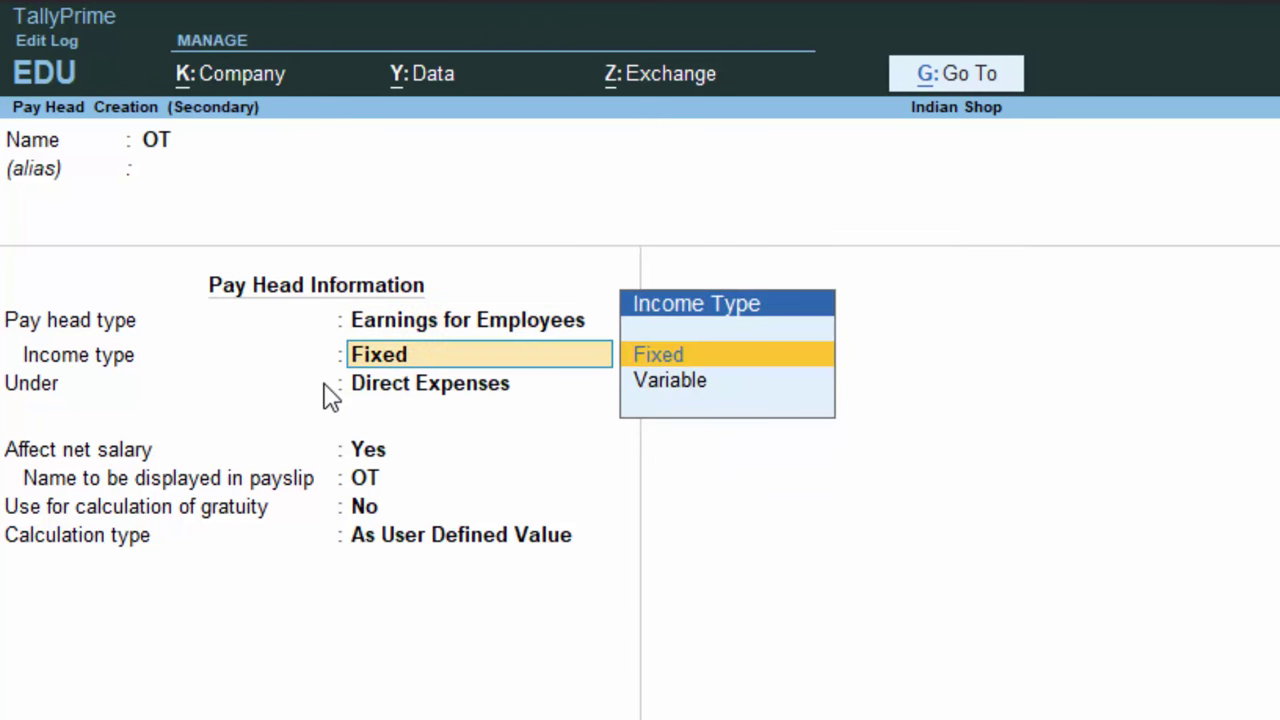
{"action": "key", "text": "Down"}
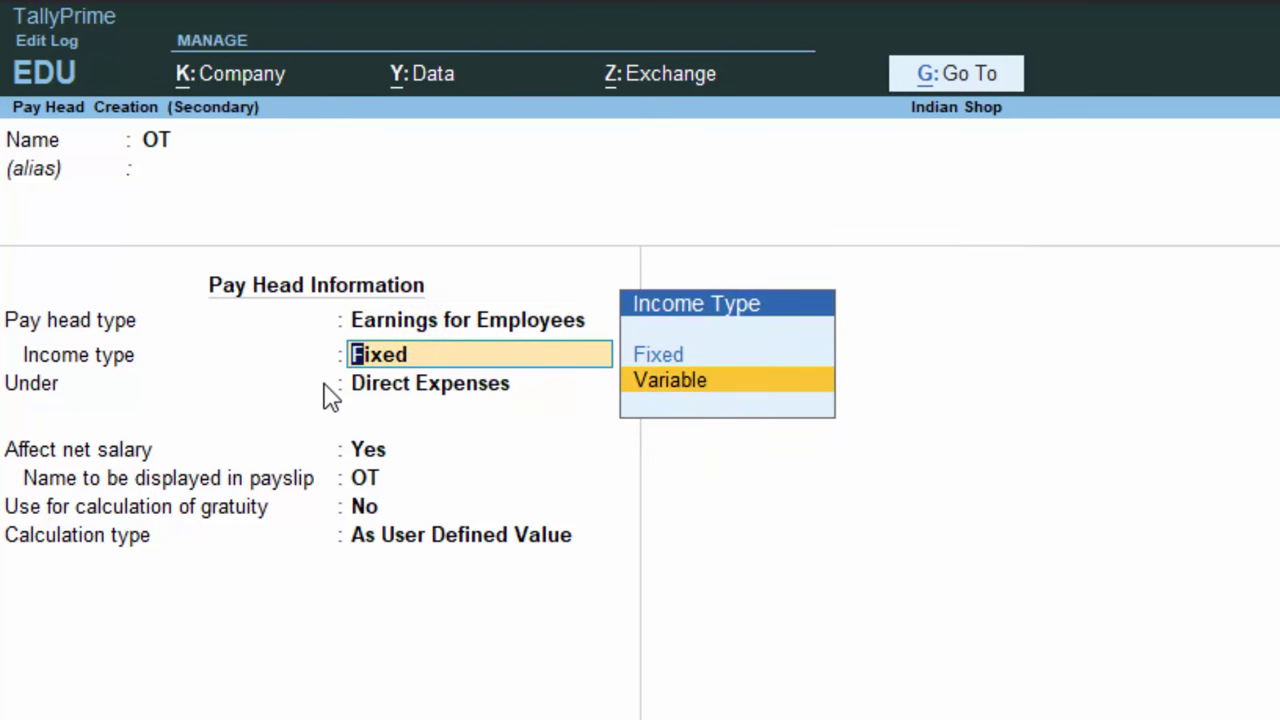
{"action": "key", "text": "Up"}
{"action": "key", "text": "Return"}
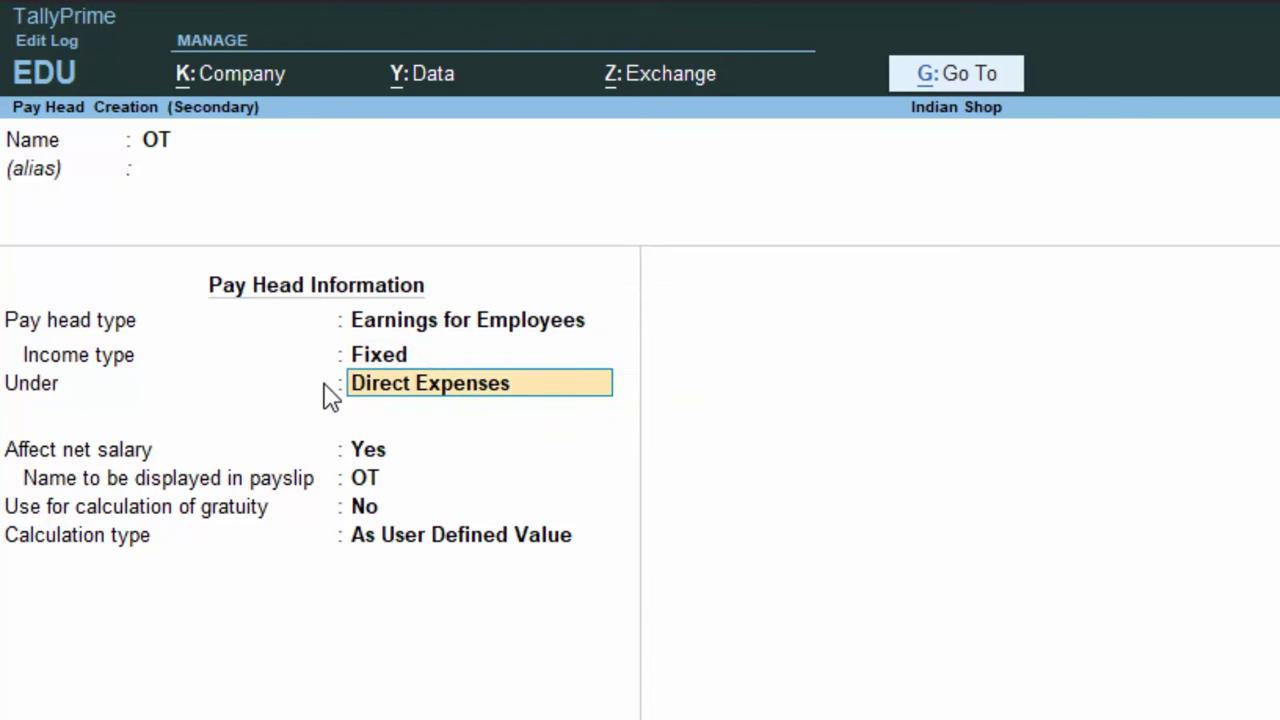
Put OT under Indirect Expenses, calculated On Production in Hours, and accept it
{"action": "type", "text": "Indirect Expenses"}
{"action": "key", "text": "Return"}
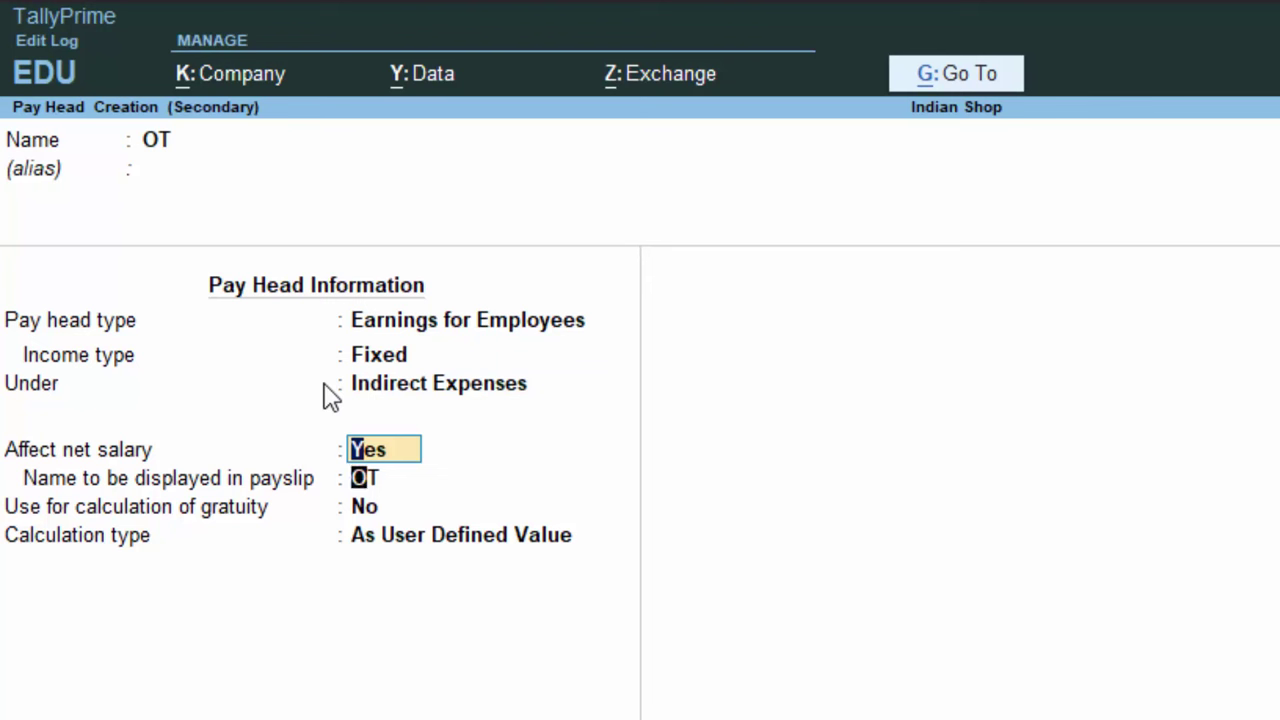
{"action": "key", "text": "Return"}
{"action": "key", "text": "Return"}
{"action": "key", "text": "Return"}
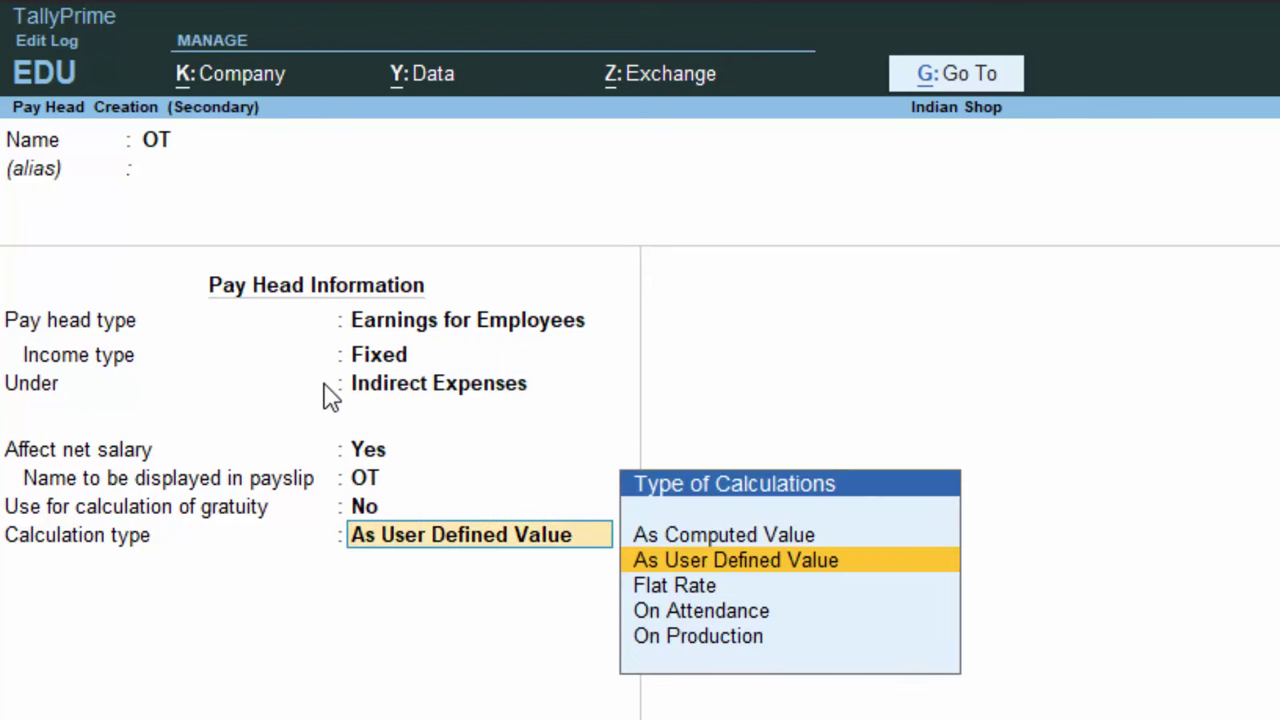
{"action": "key", "text": "Down"}
{"action": "key", "text": "Down"}
{"action": "key", "text": "Down"}
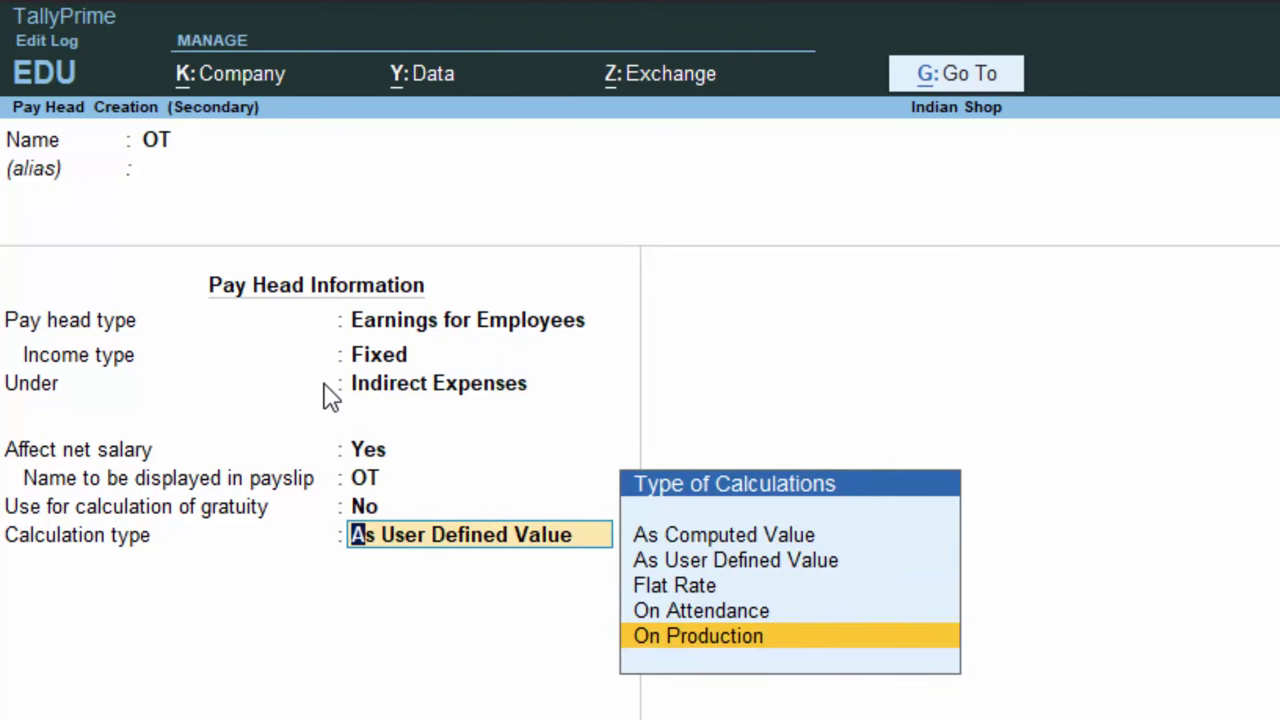
{"action": "key", "text": "Return"}
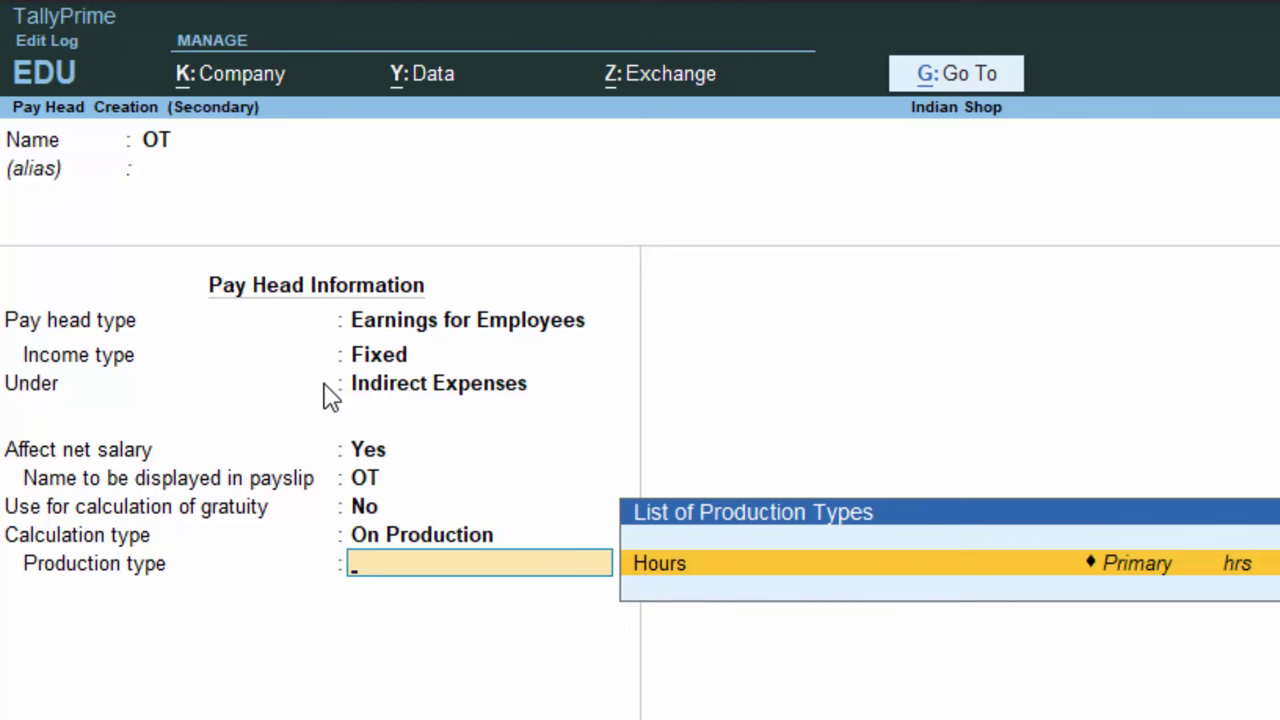
{"action": "key", "text": "Return"}
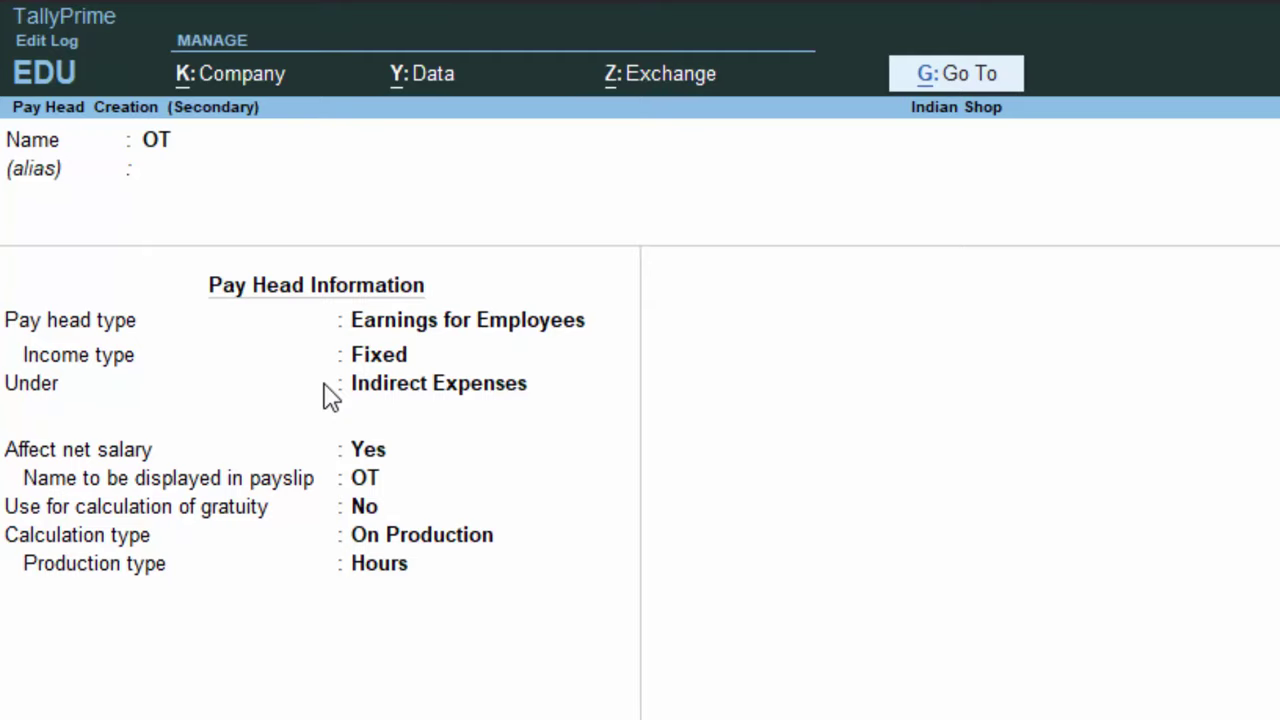
{"action": "key", "text": "Return"}
{"action": "key", "text": "Return"}
{"action": "key", "text": "Return"}
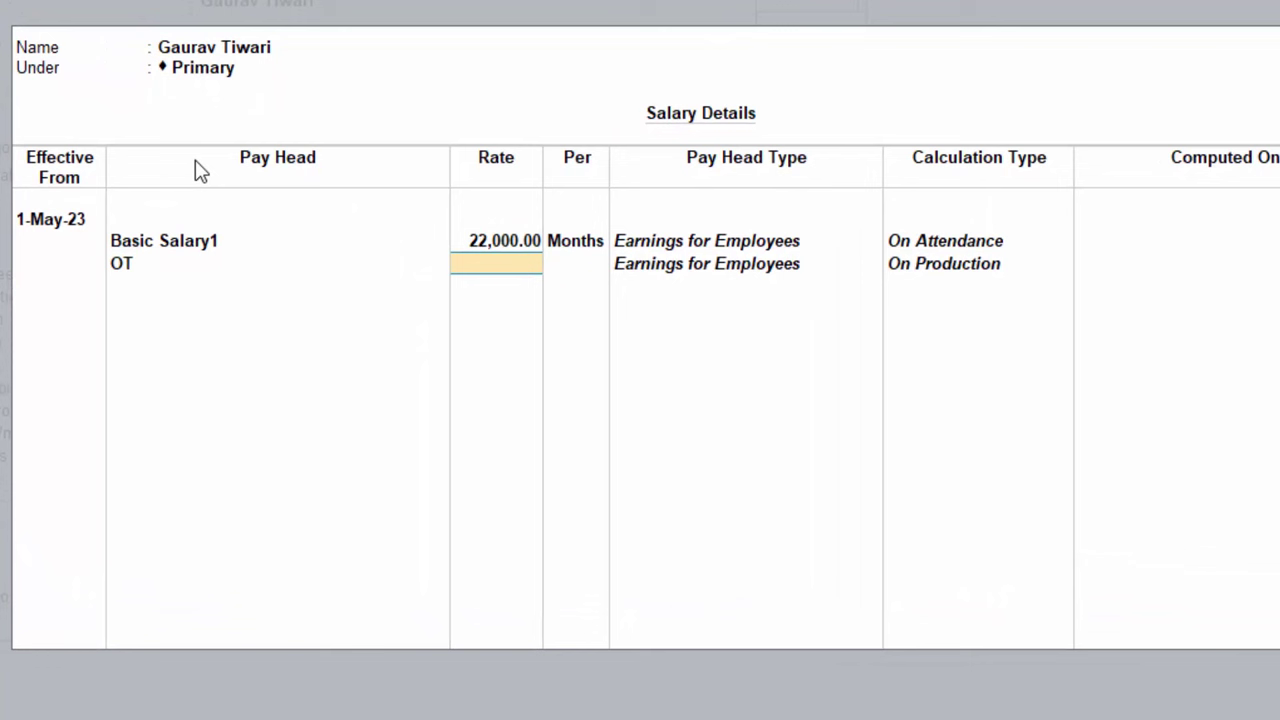
Enter 200.00 per hour as OT's rate, then begin a third pay head with Alt+C
{"action": "type", "text": "200"}
{"action": "key", "text": "Return"}
{"action": "key", "text": "Return"}
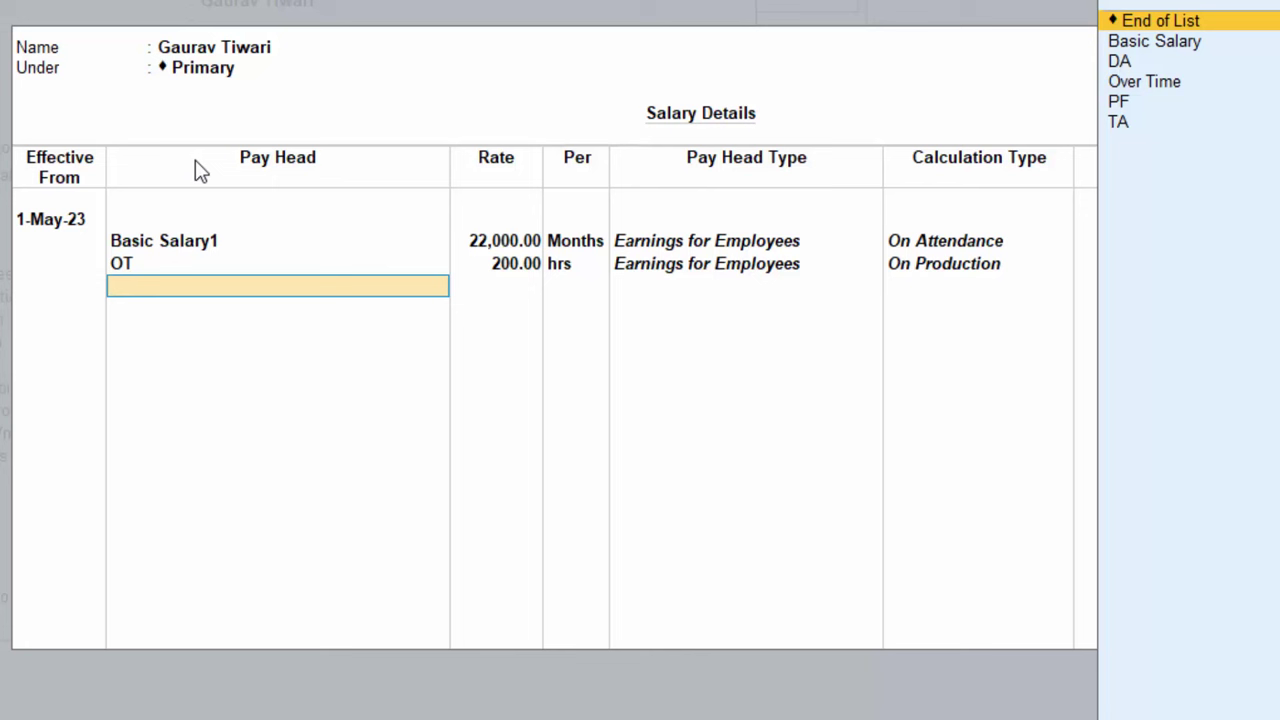
{"action": "key", "text": "Down"}
{"action": "key", "text": "Down"}
{"action": "key", "text": "Down"}
{"action": "key", "text": "Down"}
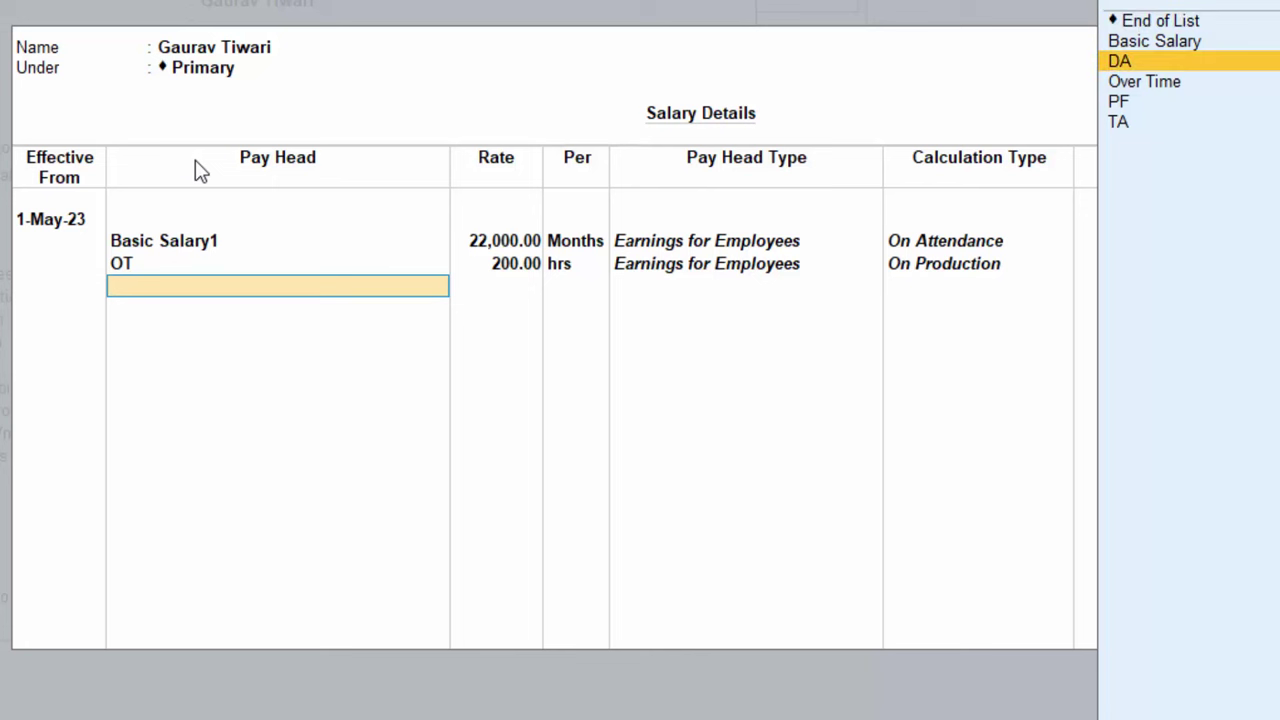
{"action": "key", "text": "Up"}
{"action": "key", "text": "Up"}
{"action": "key", "text": "alt+c"}
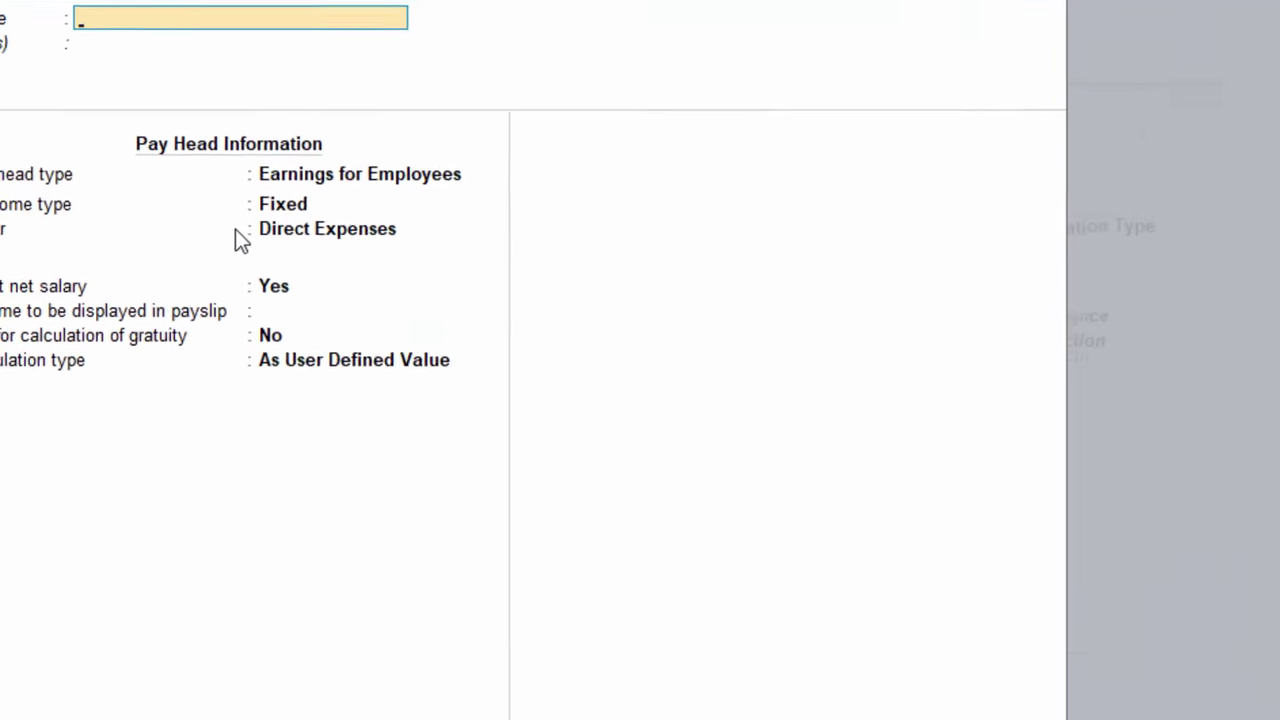
Name the pay head Travelling Allowence as a Fixed Earnings for Employees item
{"action": "type", "text": "Travelling"}
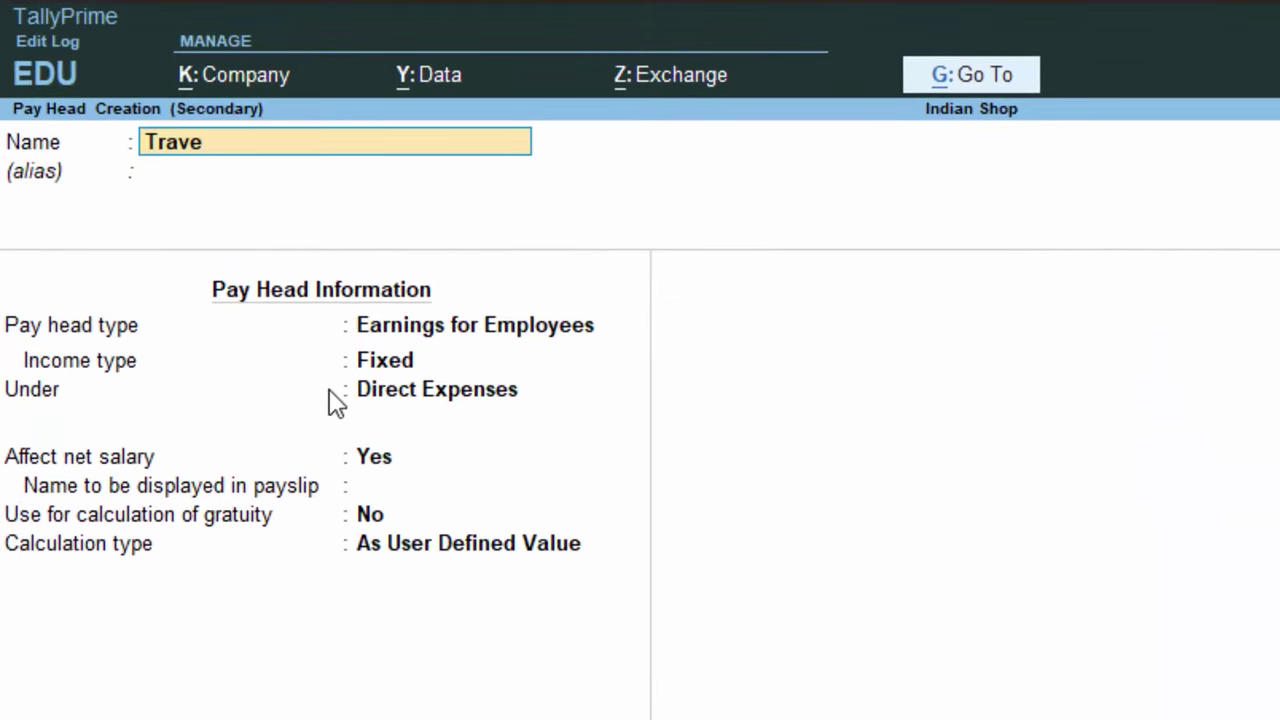
{"action": "type", "text": " Allowence"}
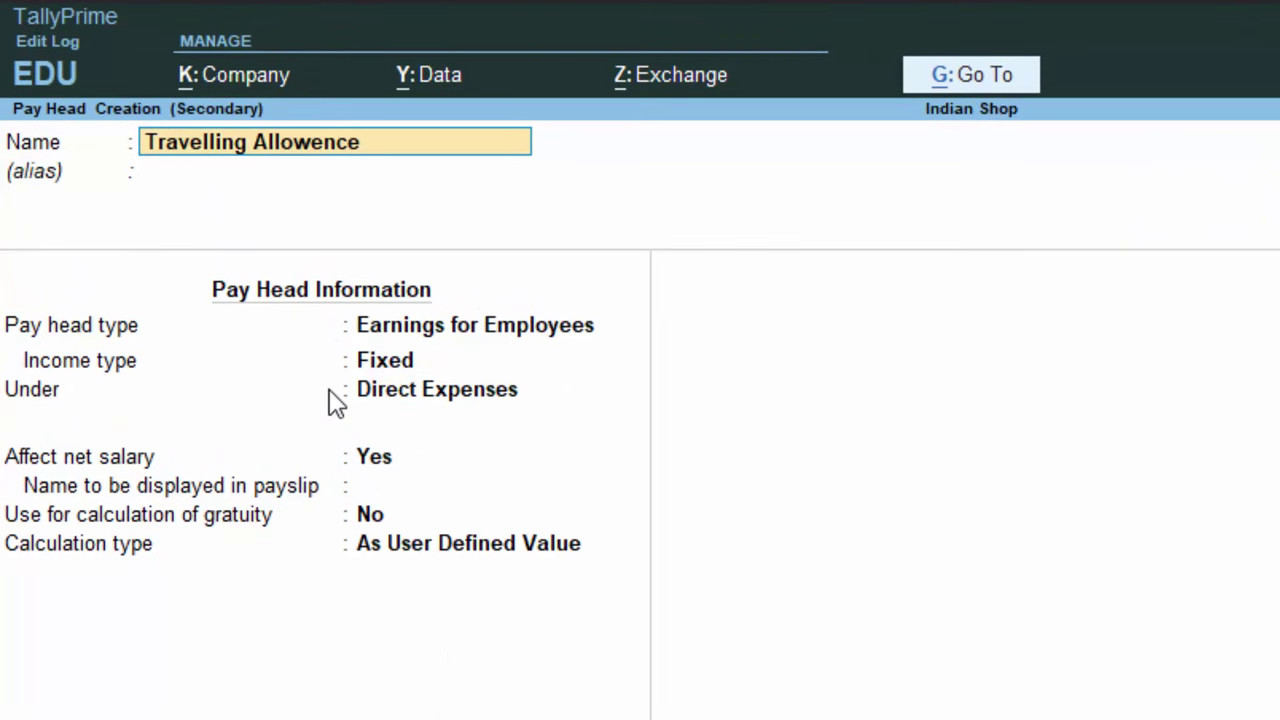
{"action": "key", "text": "Return"}
{"action": "key", "text": "Return"}
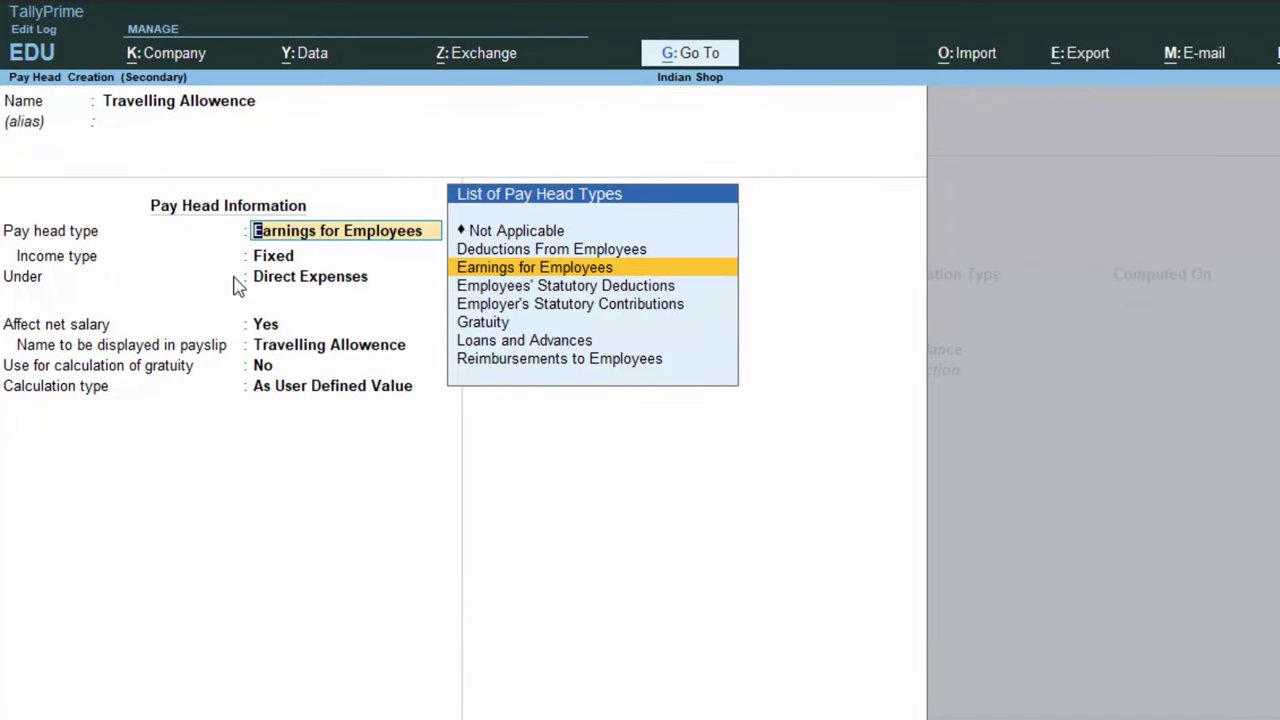
{"action": "key", "text": "Return"}
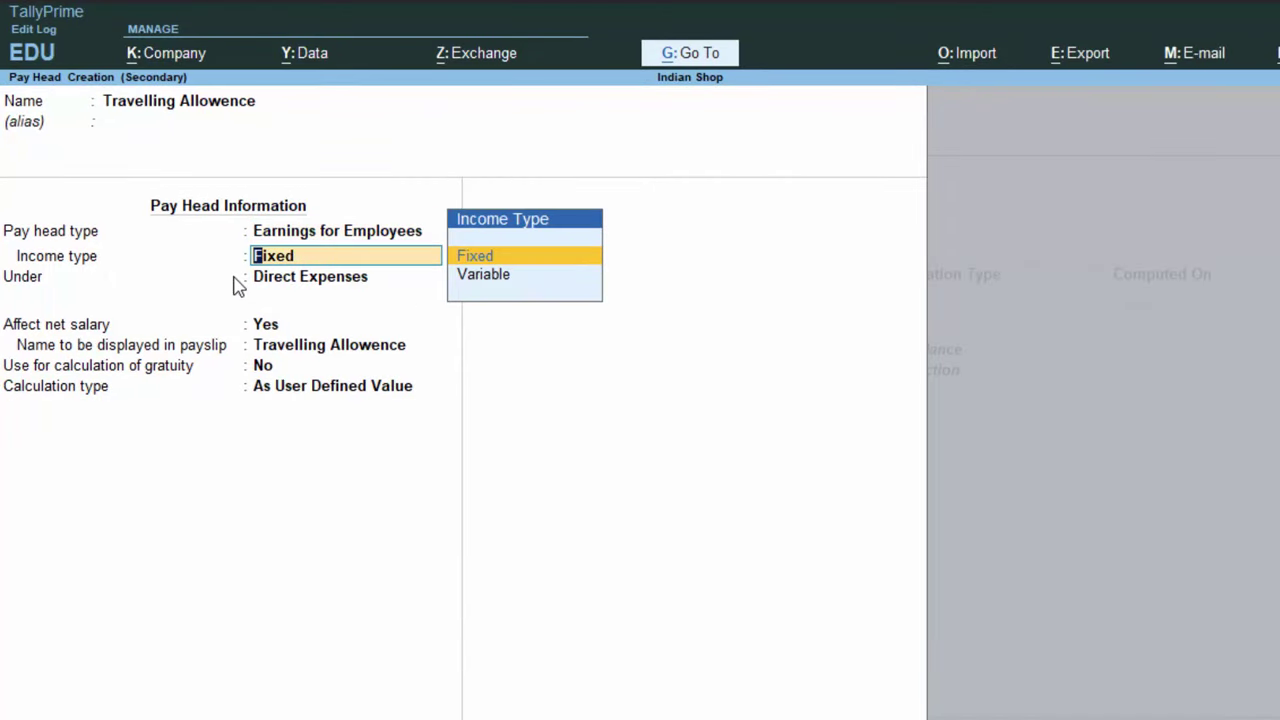
{"action": "key", "text": "Return"}
Place Travelling Allowence under Indirect Expenses, calculated As Computed Value
{"action": "key", "text": "Down"}
{"action": "key", "text": "Down"}
{"action": "key", "text": "Down"}
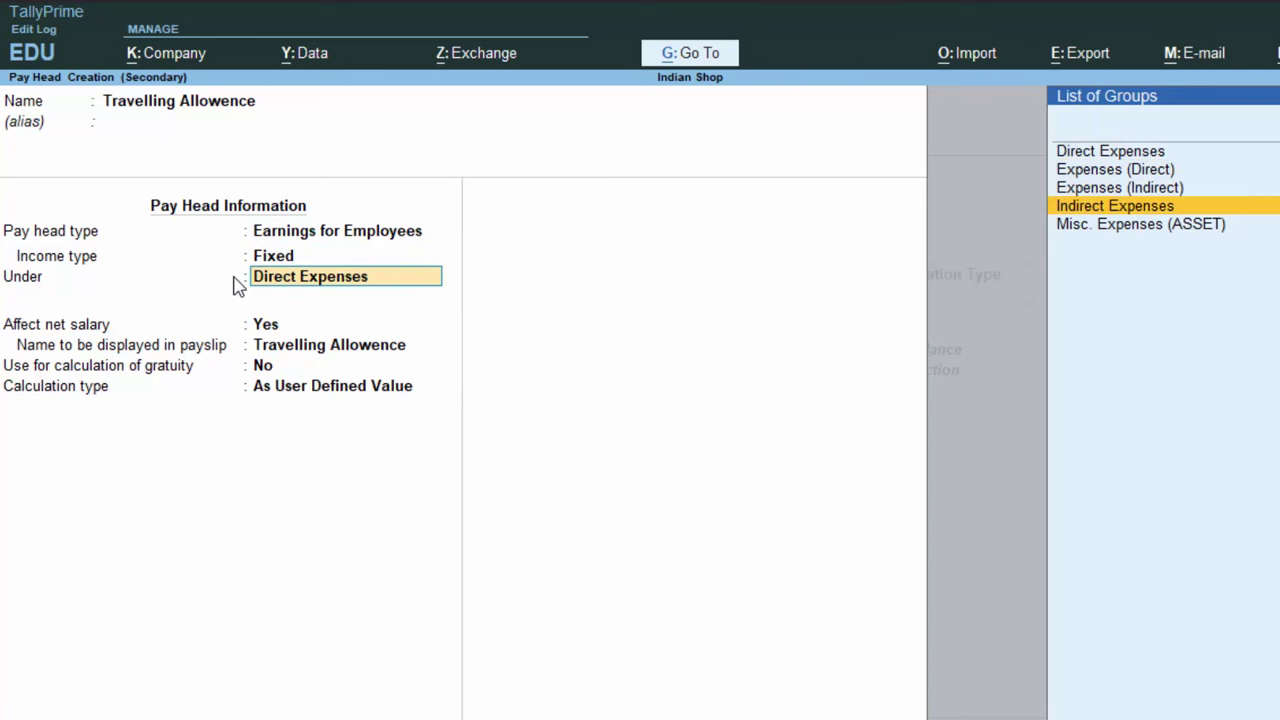
{"action": "key", "text": "Return"}
{"action": "key", "text": "Return"}
{"action": "key", "text": "Return"}
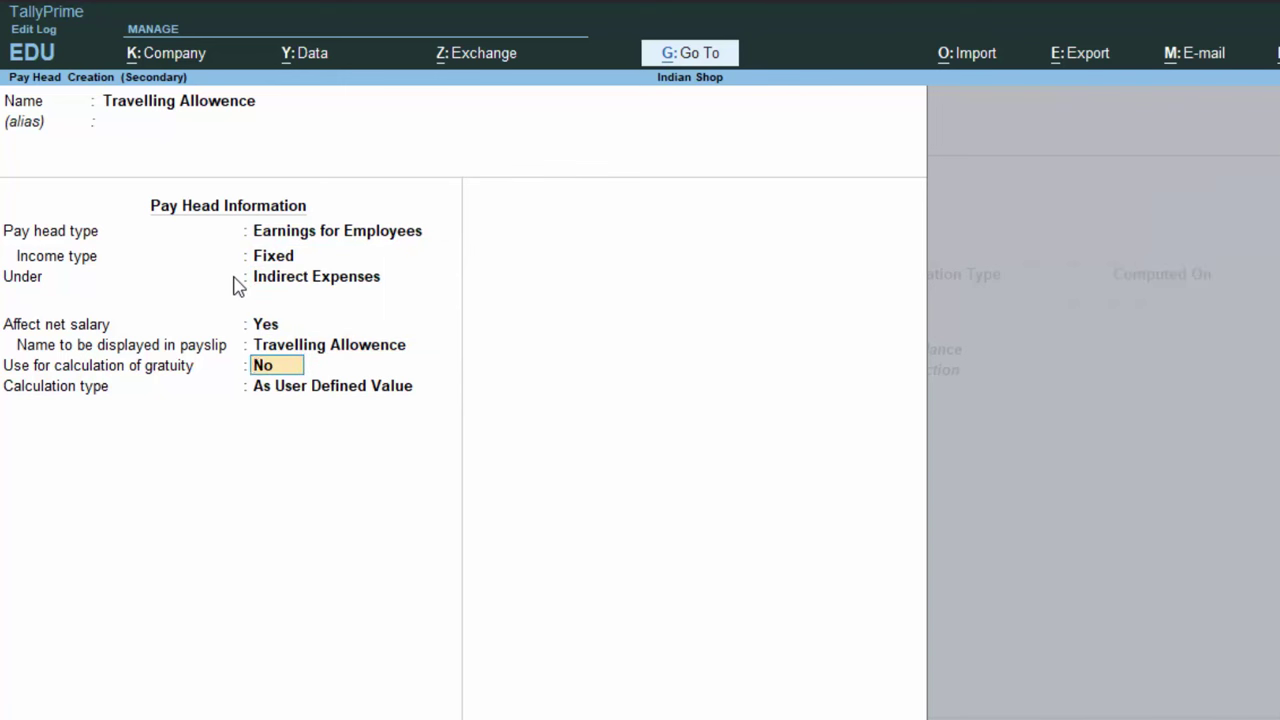
{"action": "key", "text": "Return"}
{"action": "key", "text": "Down"}
{"action": "key", "text": "Down"}
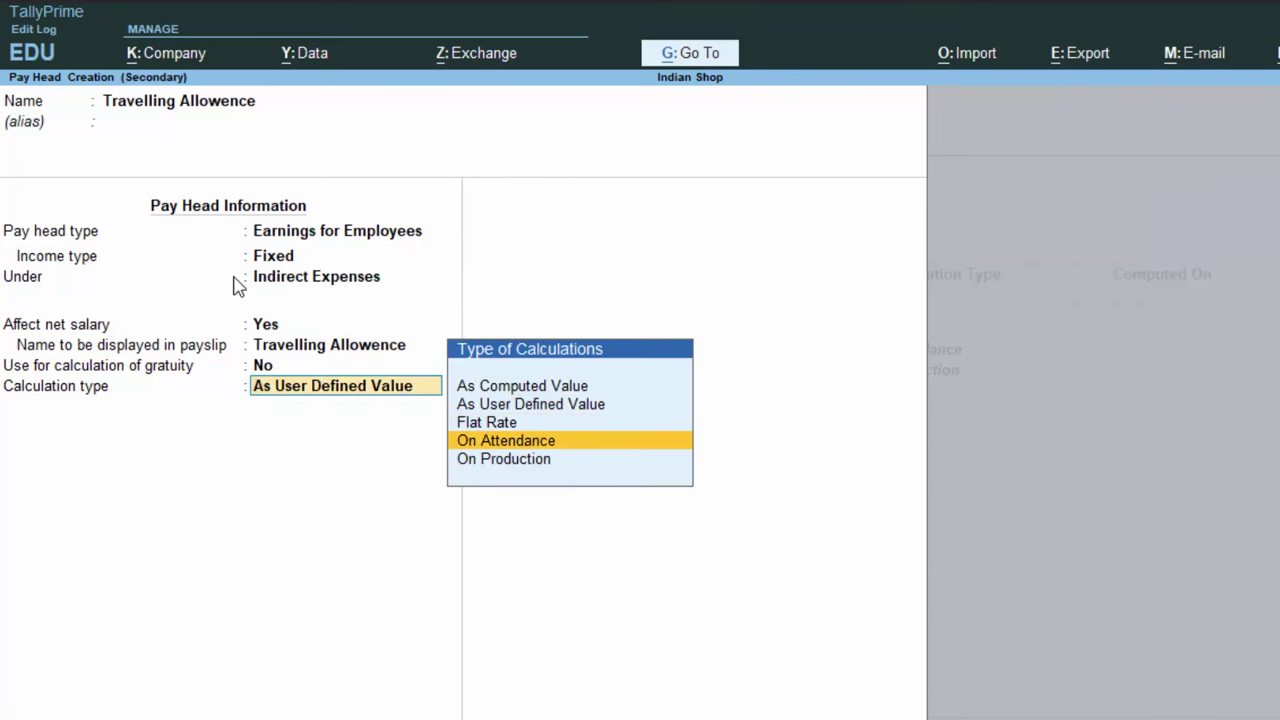
{"action": "key", "text": "Down"}
{"action": "key", "text": "Up"}
{"action": "key", "text": "Up"}
{"action": "key", "text": "Up"}
{"action": "key", "text": "Up"}
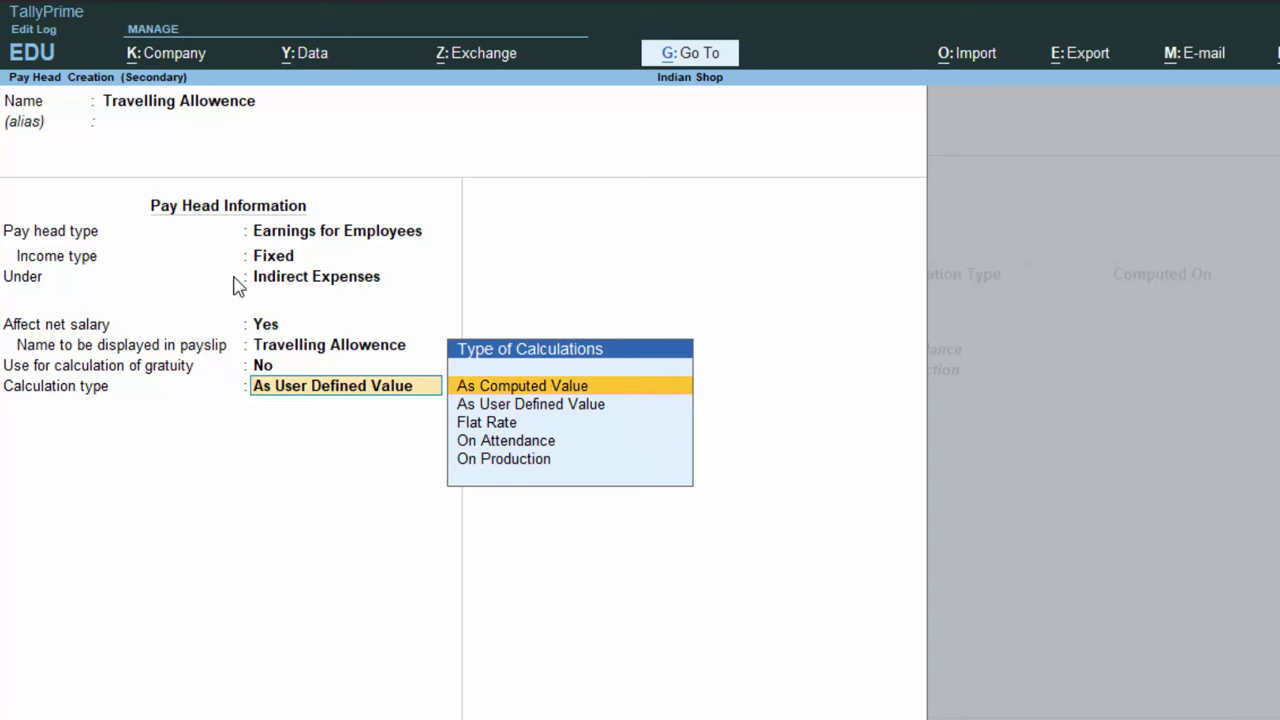
{"action": "key", "text": "Return"}
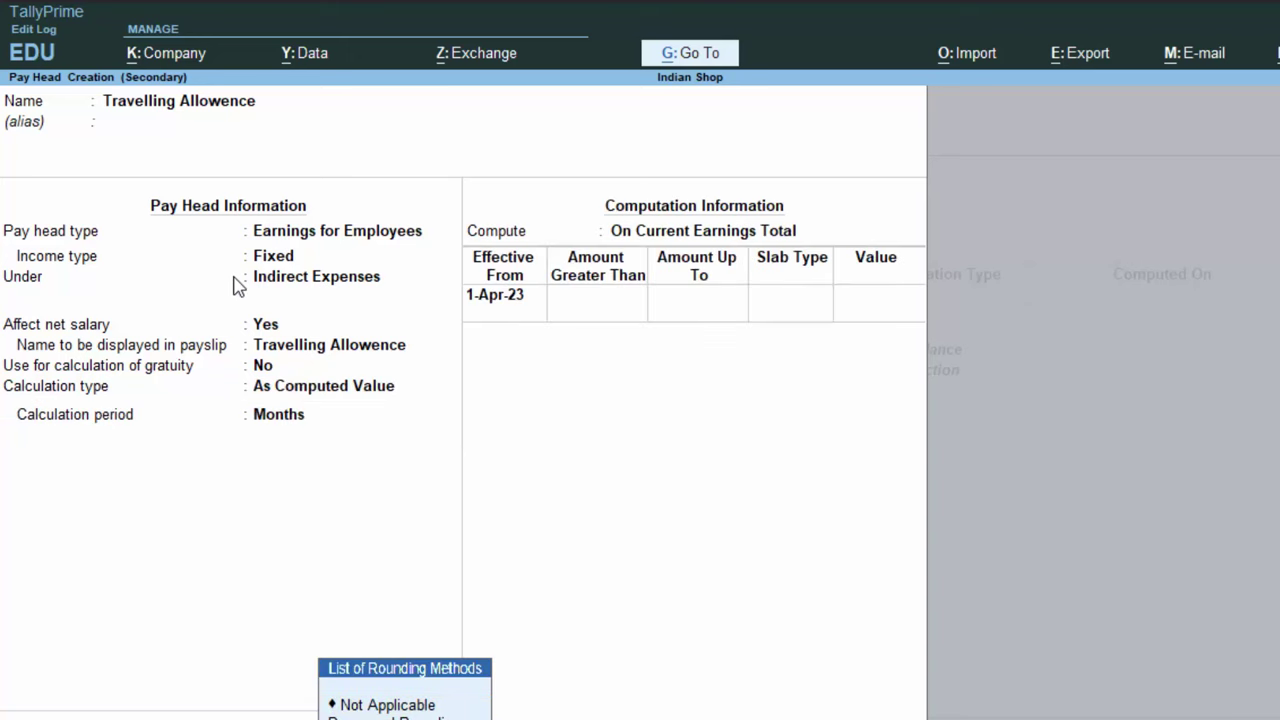
Compute Travelling Allowence On Specified Formula based on Basic Salary1
{"action": "key", "text": "Escape"}
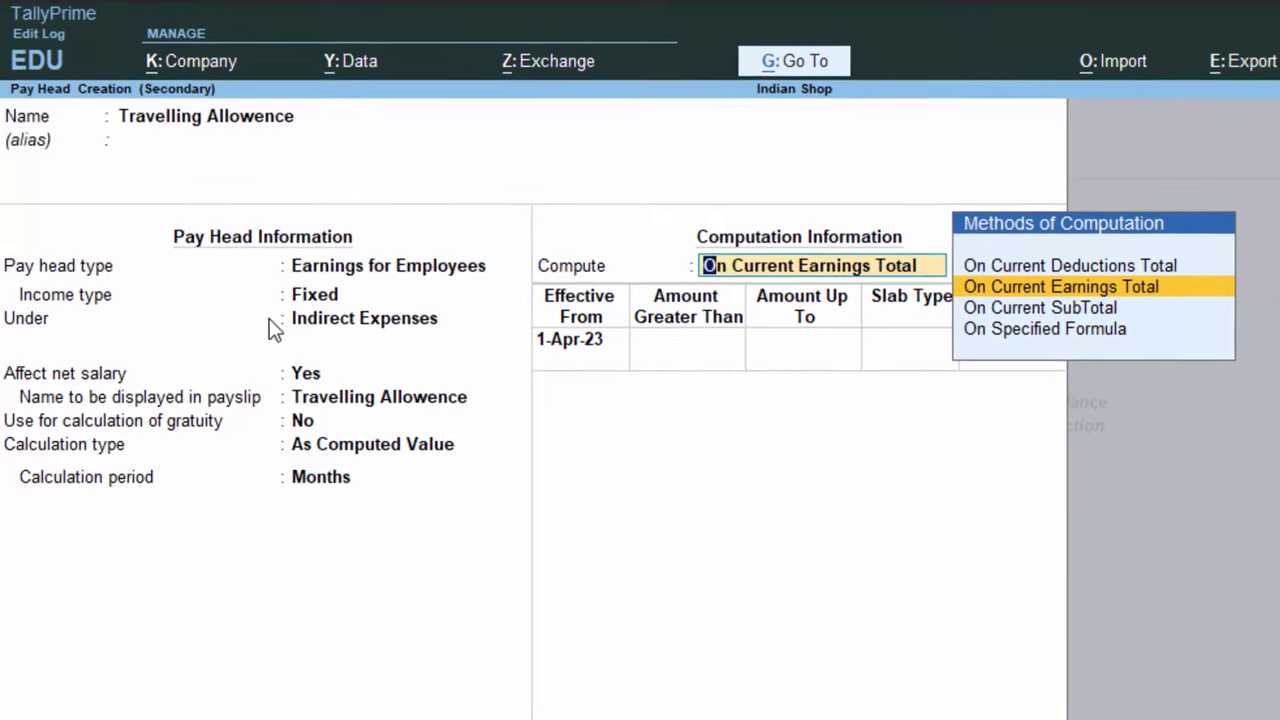
{"action": "key", "text": "Down"}
{"action": "key", "text": "Down"}
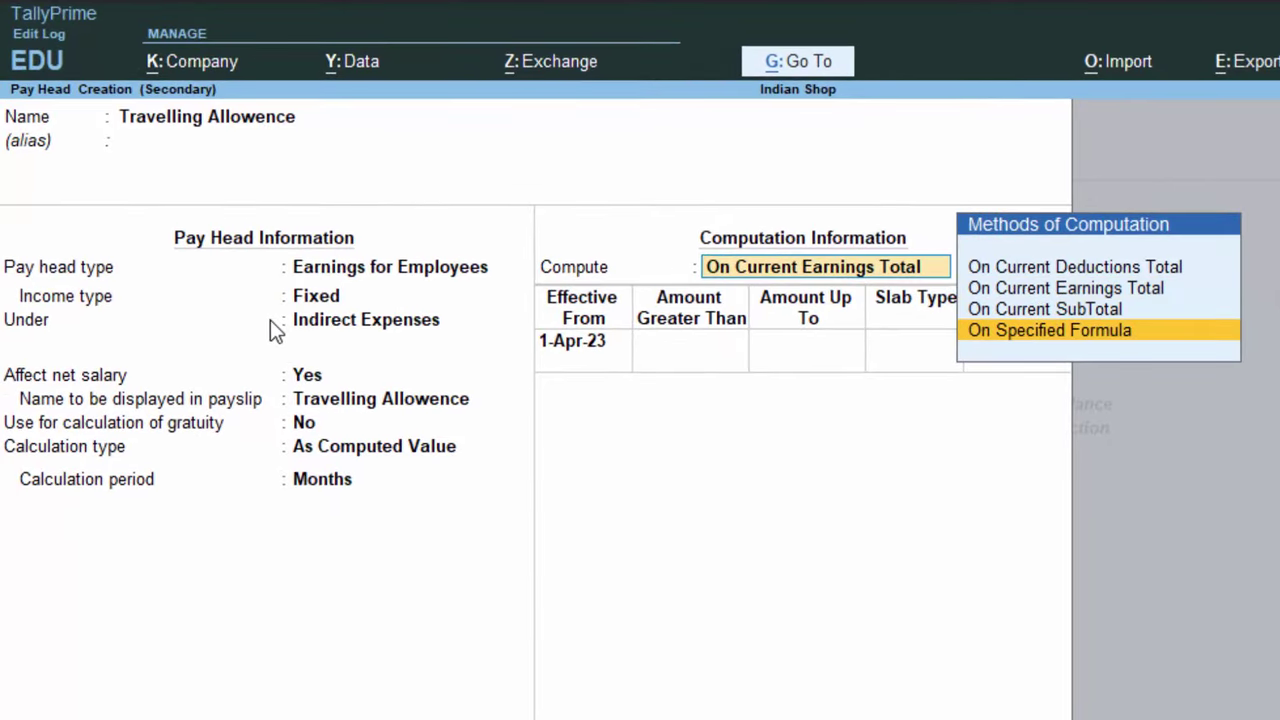
{"action": "key", "text": "Return"}
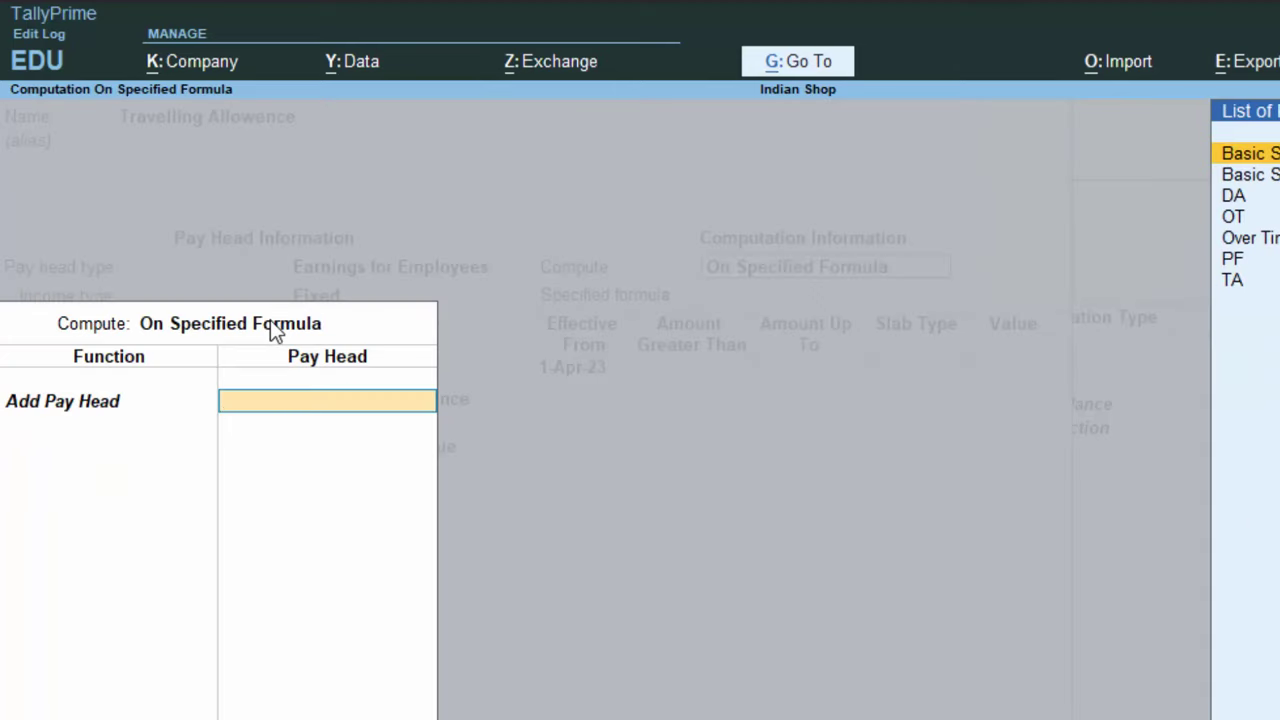
{"action": "key", "text": "Down"}
{"action": "key", "text": "Return"}
{"action": "key", "text": "Return"}
{"action": "key", "text": "Return"}
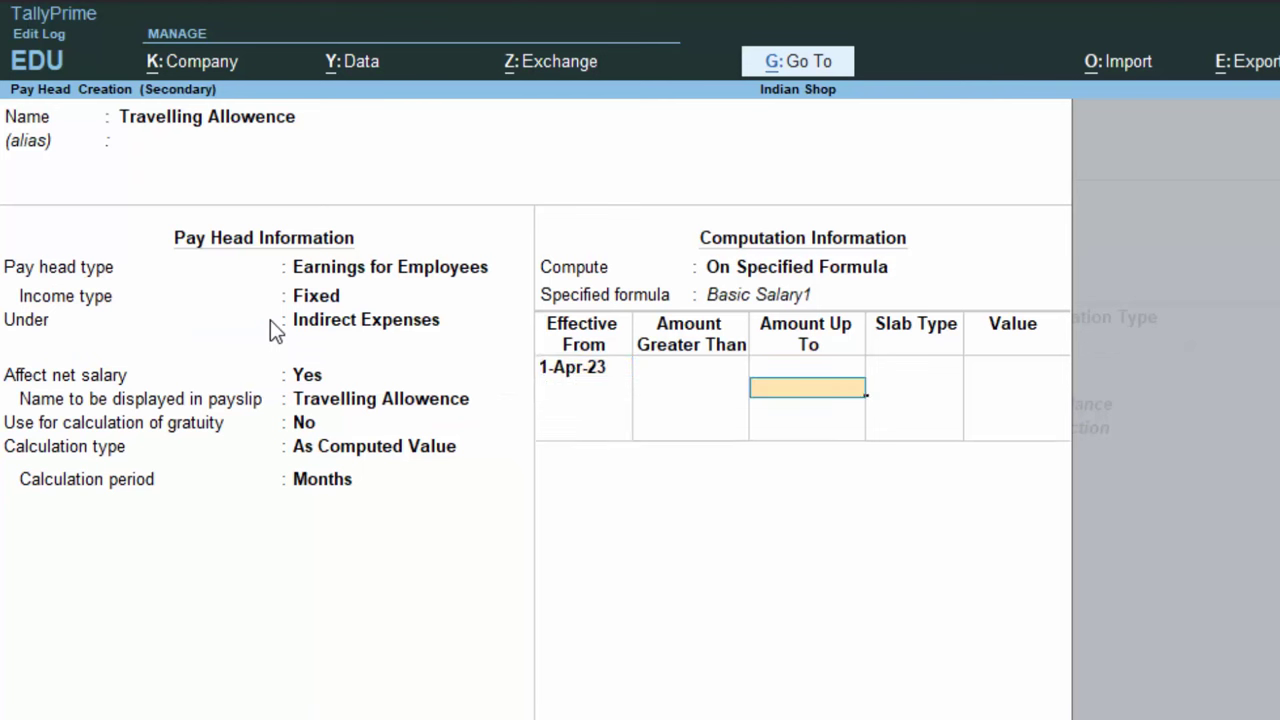
Add slabs of 2% up to 20,000 and 3% above, then save the pay head
{"action": "type", "text": "20000"}
{"action": "key", "text": "Return"}
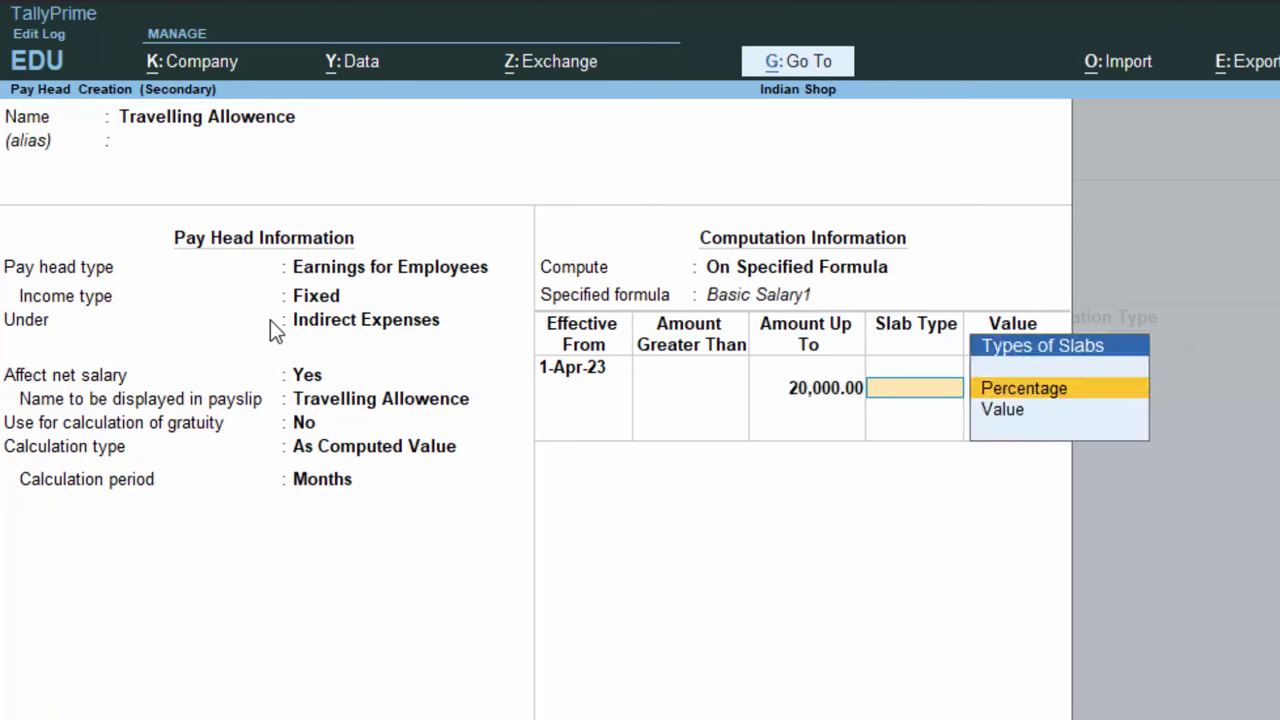
{"action": "key", "text": "Return"}
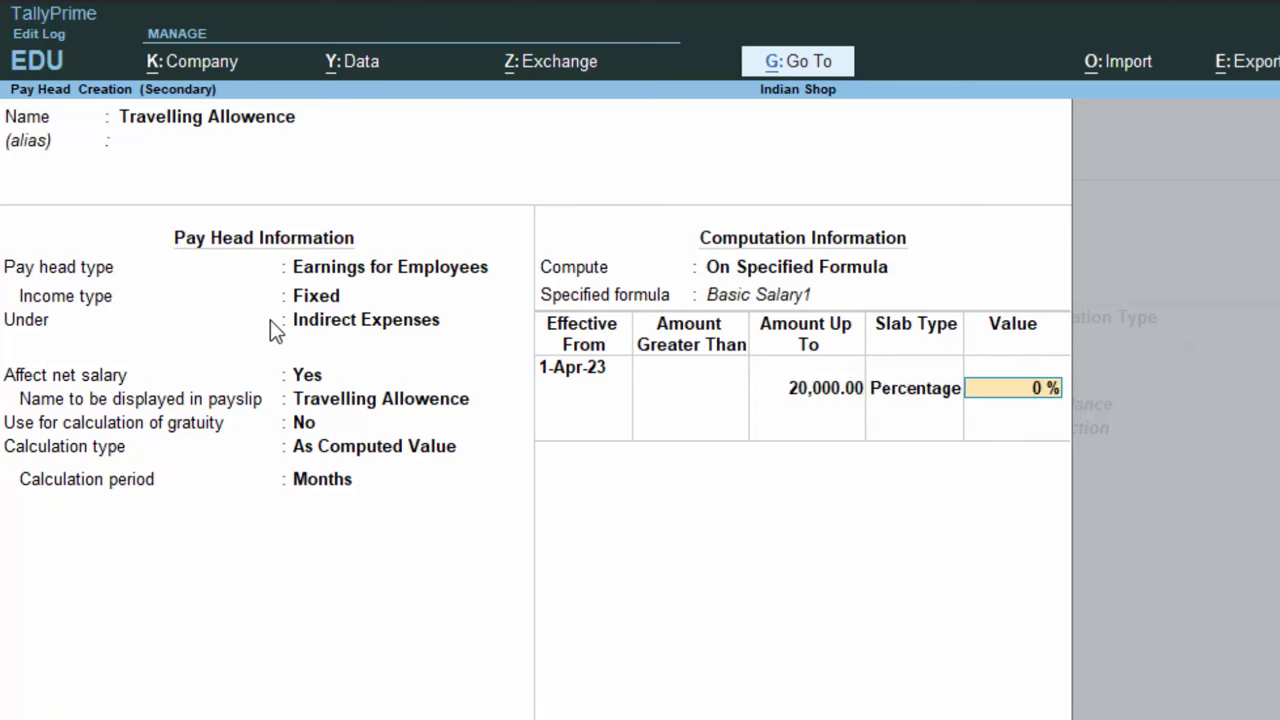
{"action": "type", "text": "2"}
{"action": "key", "text": "Return"}
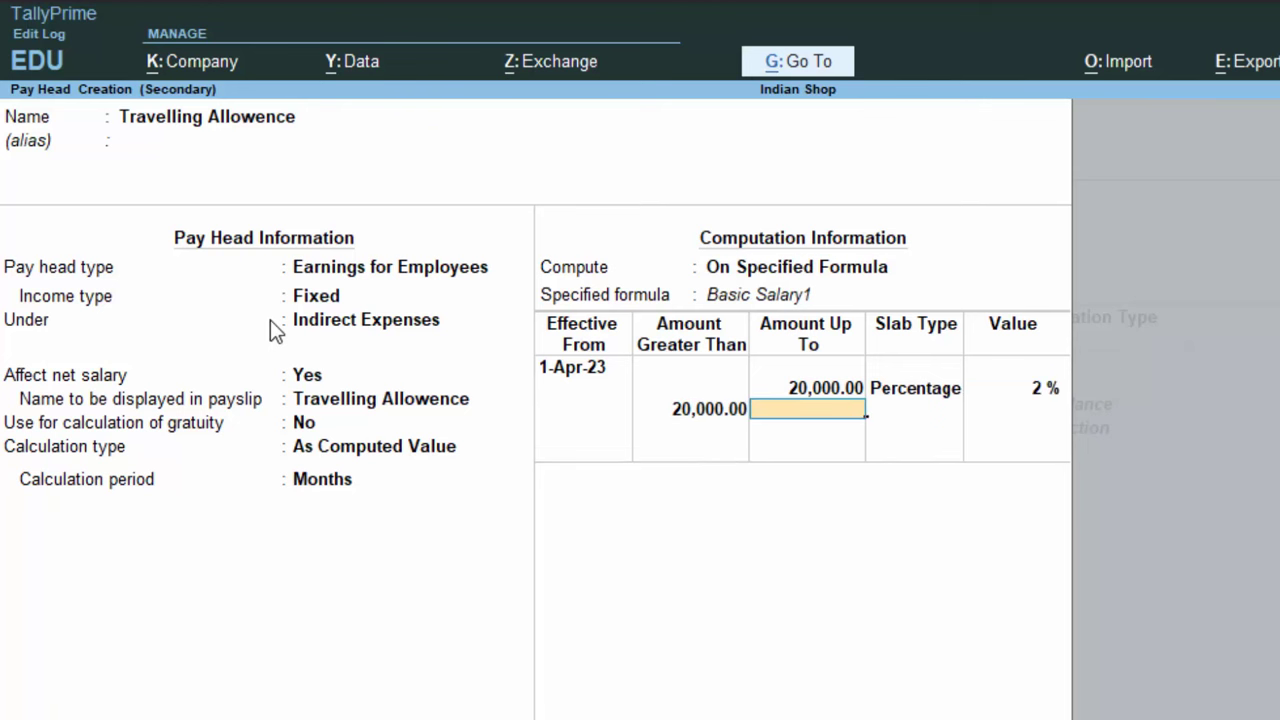
{"action": "key", "text": "Return"}
{"action": "key", "text": "Return"}
{"action": "type", "text": "3"}
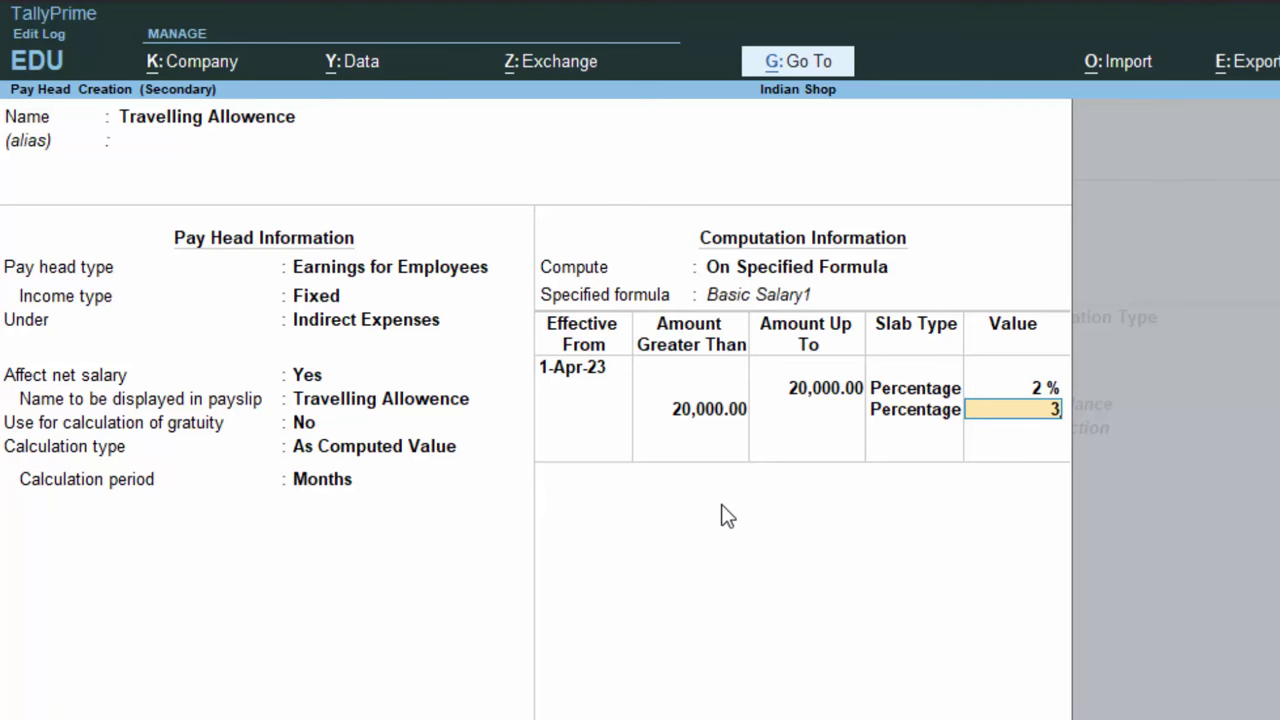
{"action": "key", "text": "Return"}
{"action": "key", "text": "Return"}
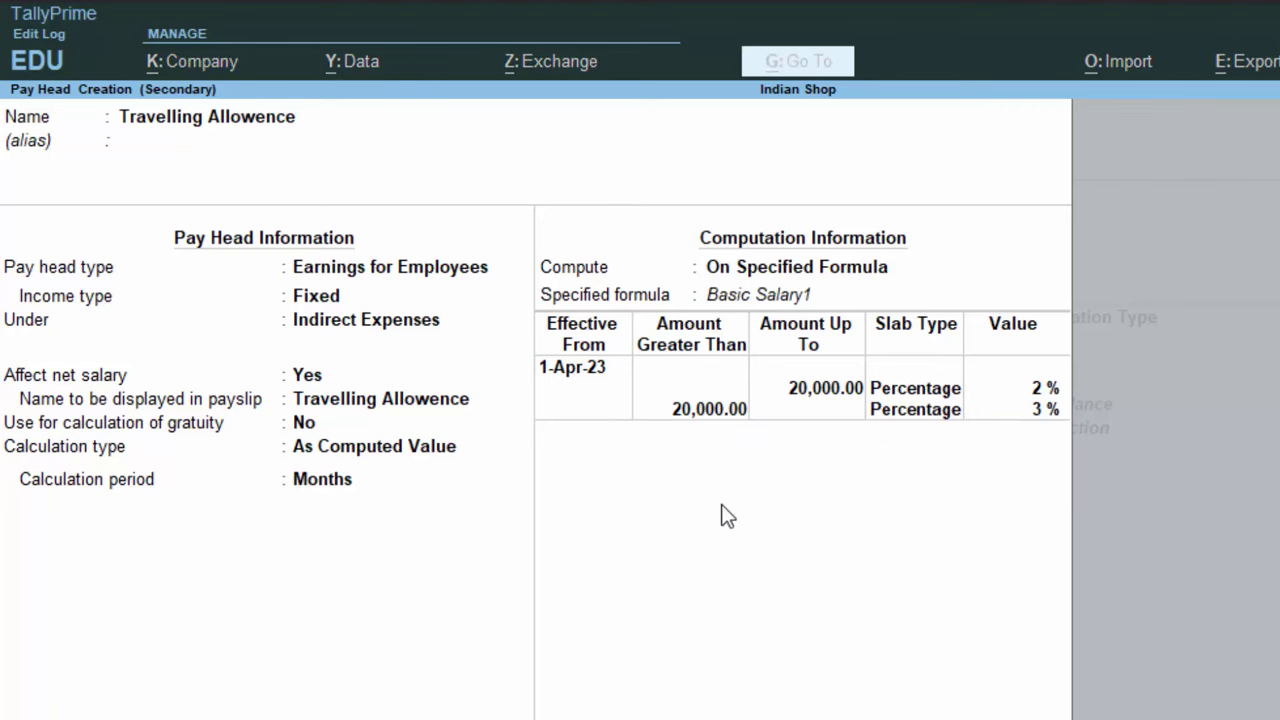
{"action": "key", "text": "ctrl+a"}
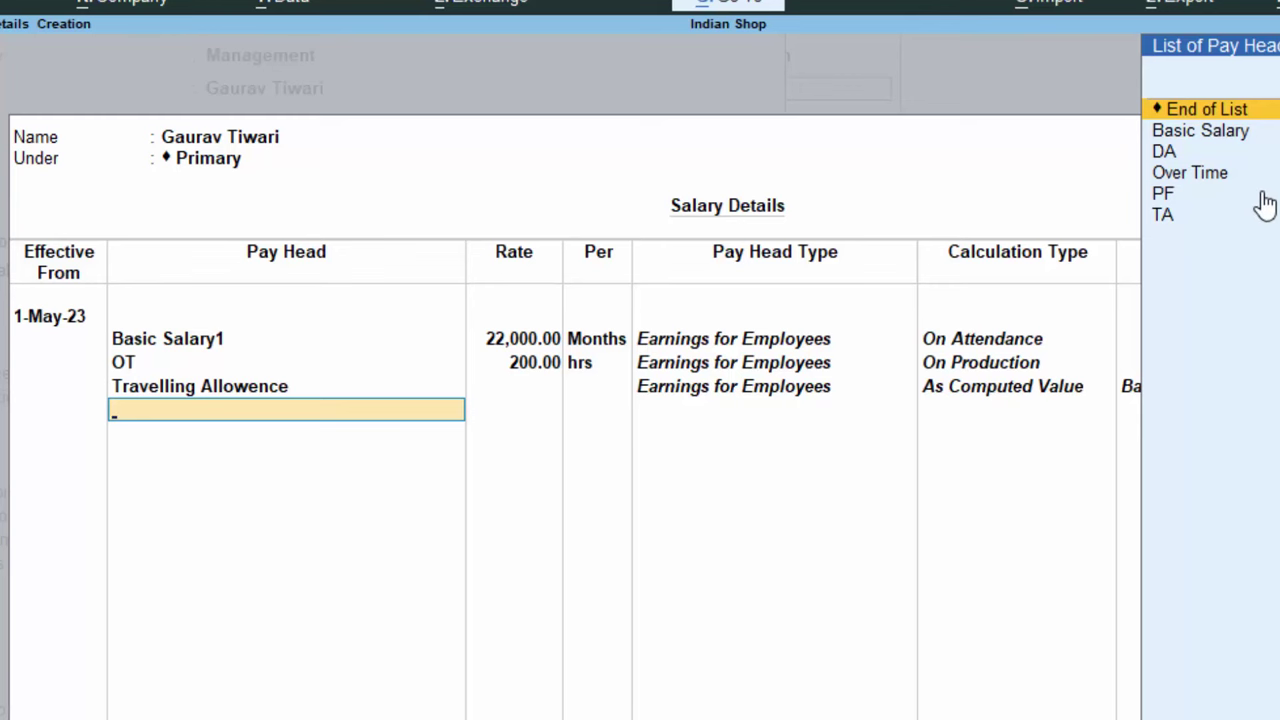
Create a new pay head named Provident Fund
{"action": "key", "text": "alt+c"}
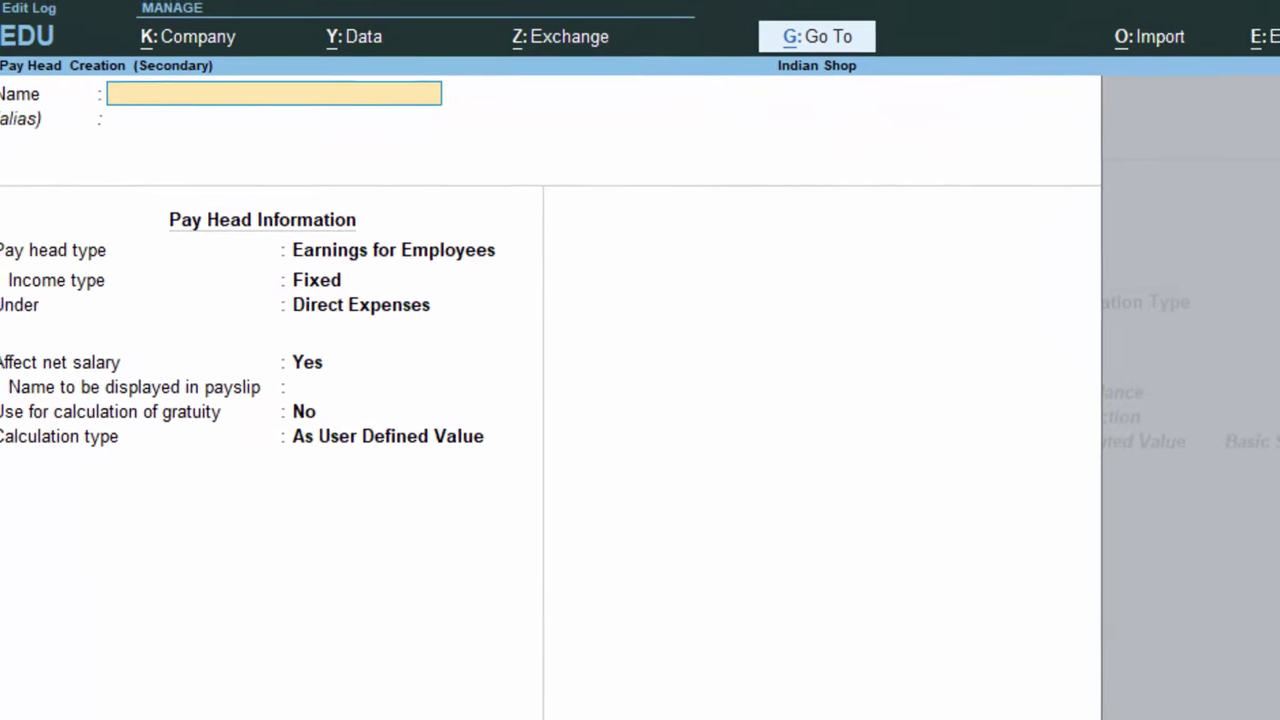
{"action": "type", "text": "Pro"}
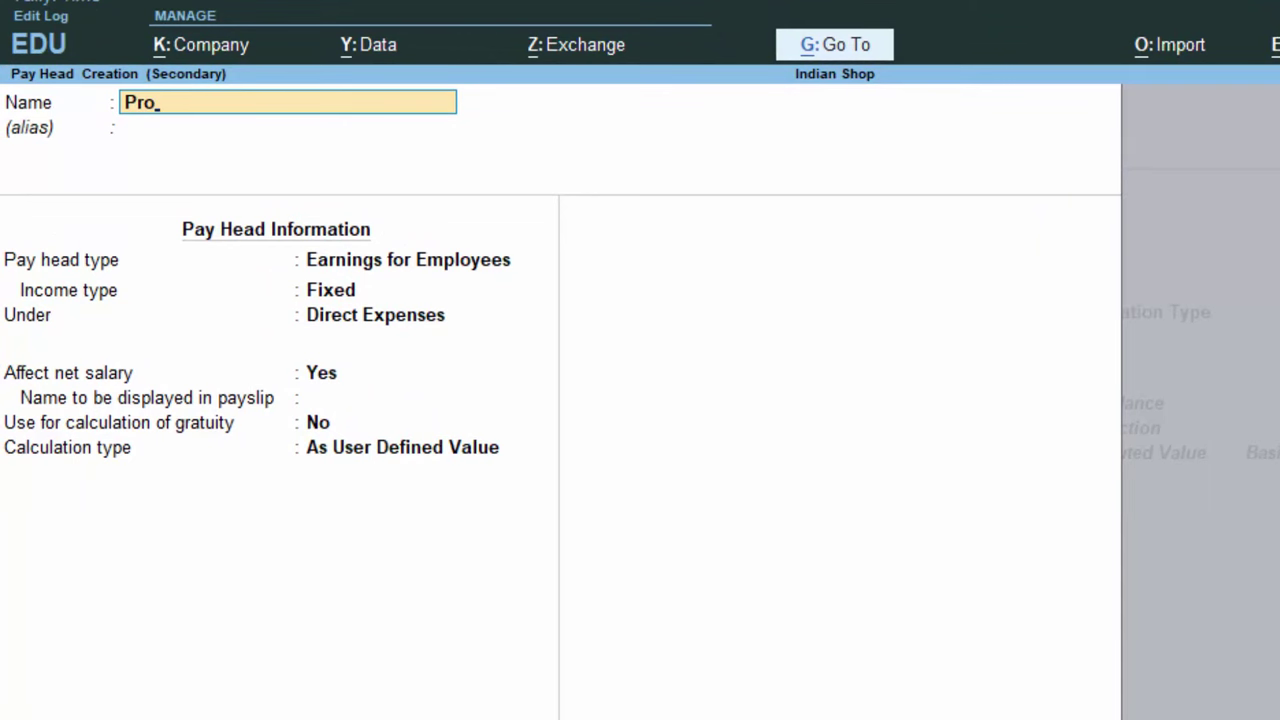
{"action": "type", "text": "vident Fund"}
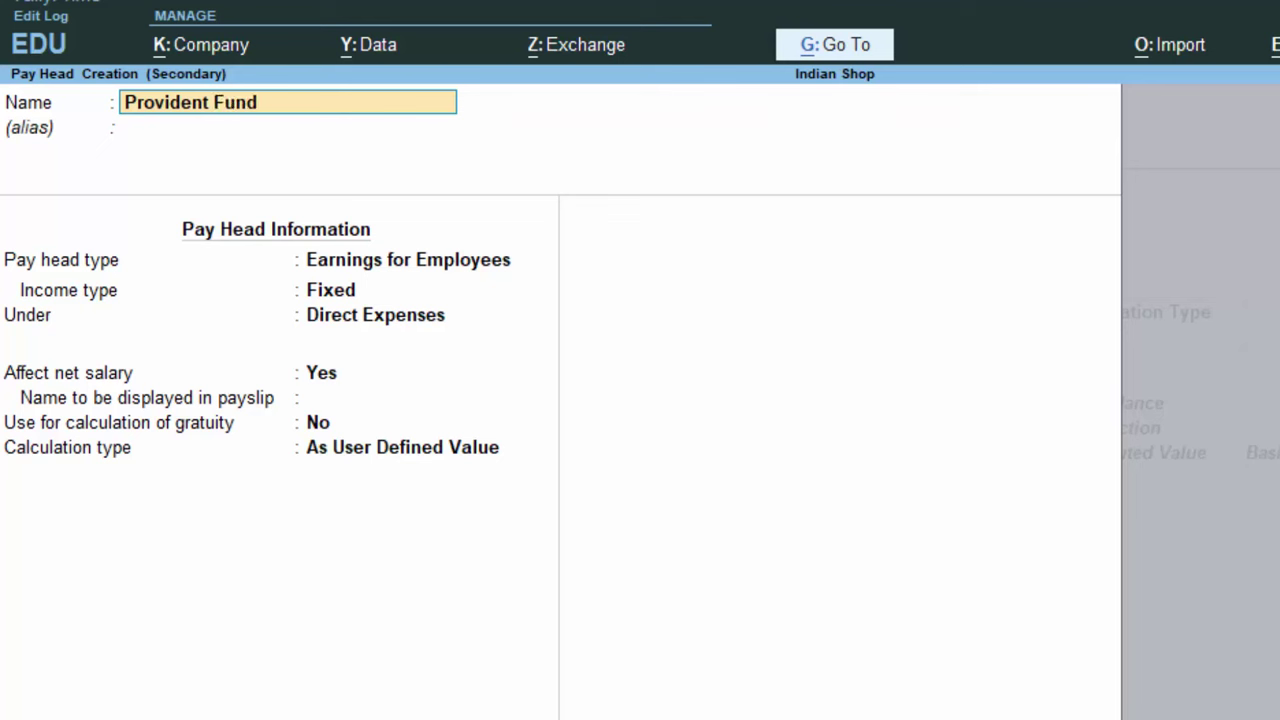
{"action": "key", "text": "Return"}
{"action": "key", "text": "Return"}
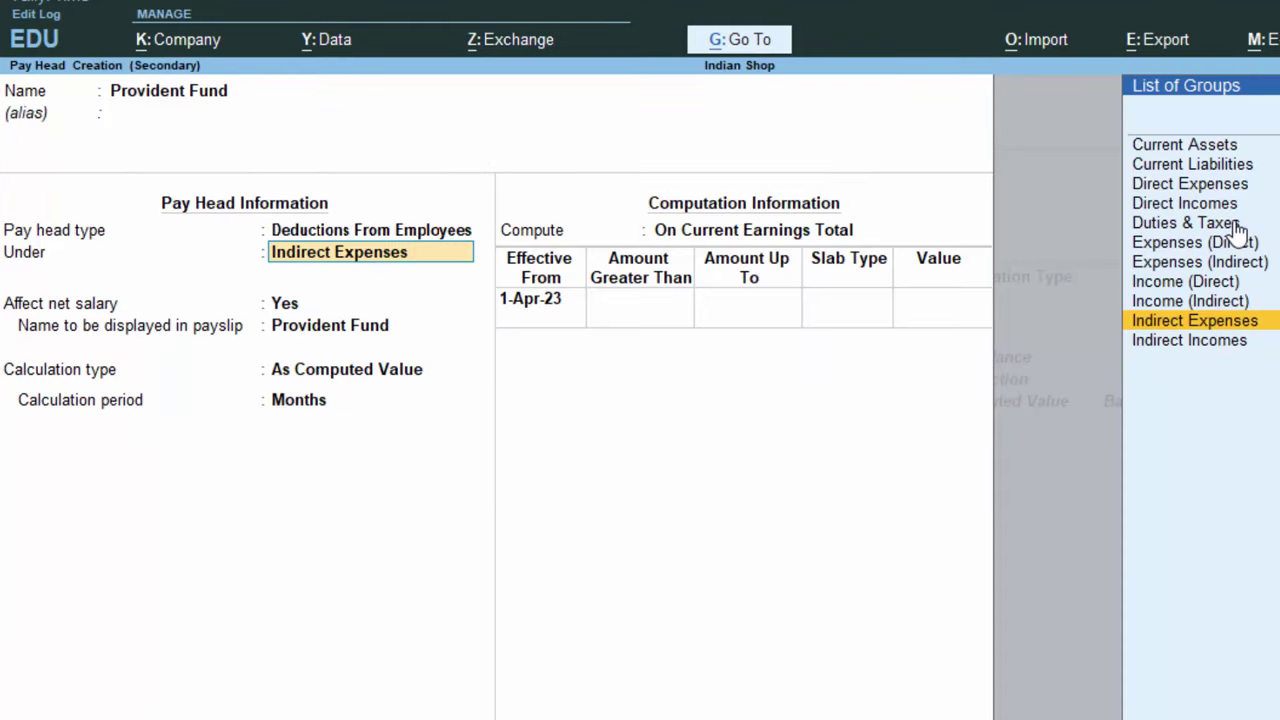
File Provident Fund under Current Liabilities, As Computed Value, on a specified formula
{"action": "key", "text": "Up"}
{"action": "key", "text": "Up"}
{"action": "key", "text": "Up"}
{"action": "key", "text": "Up"}
{"action": "key", "text": "Up"}
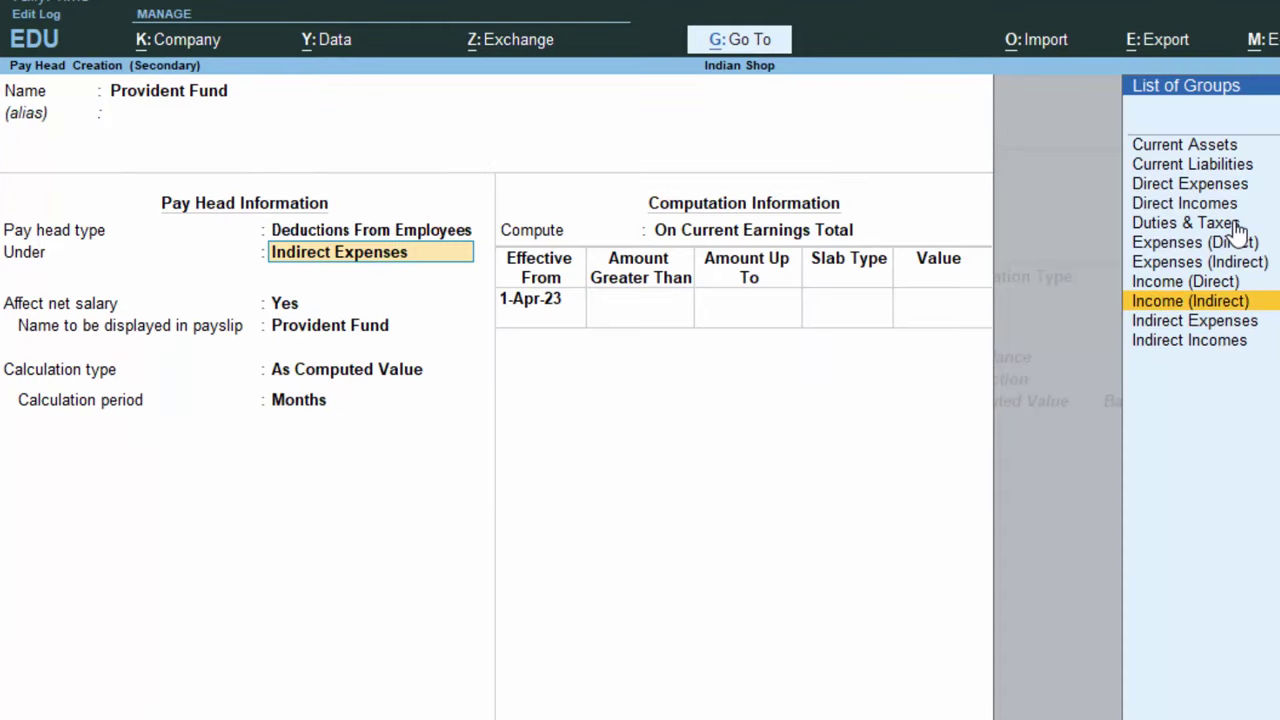
{"action": "key", "text": "Up"}
{"action": "key", "text": "Up"}
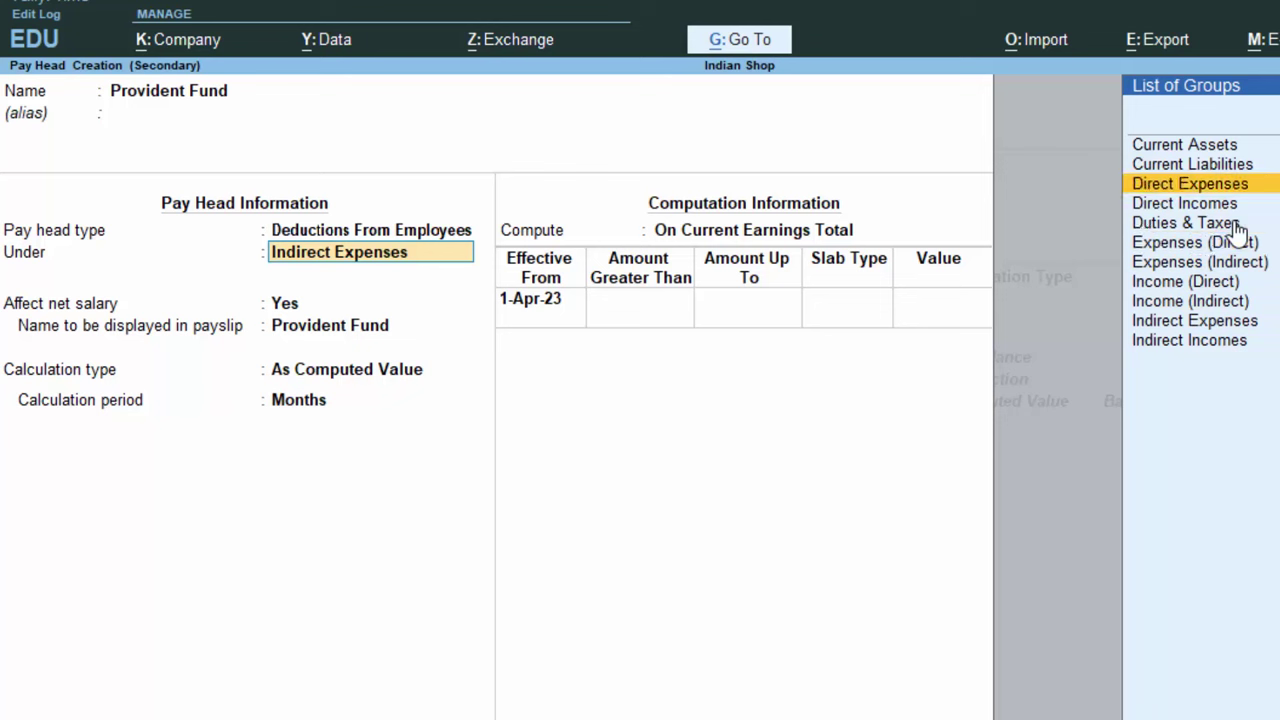
{"action": "key", "text": "Up"}
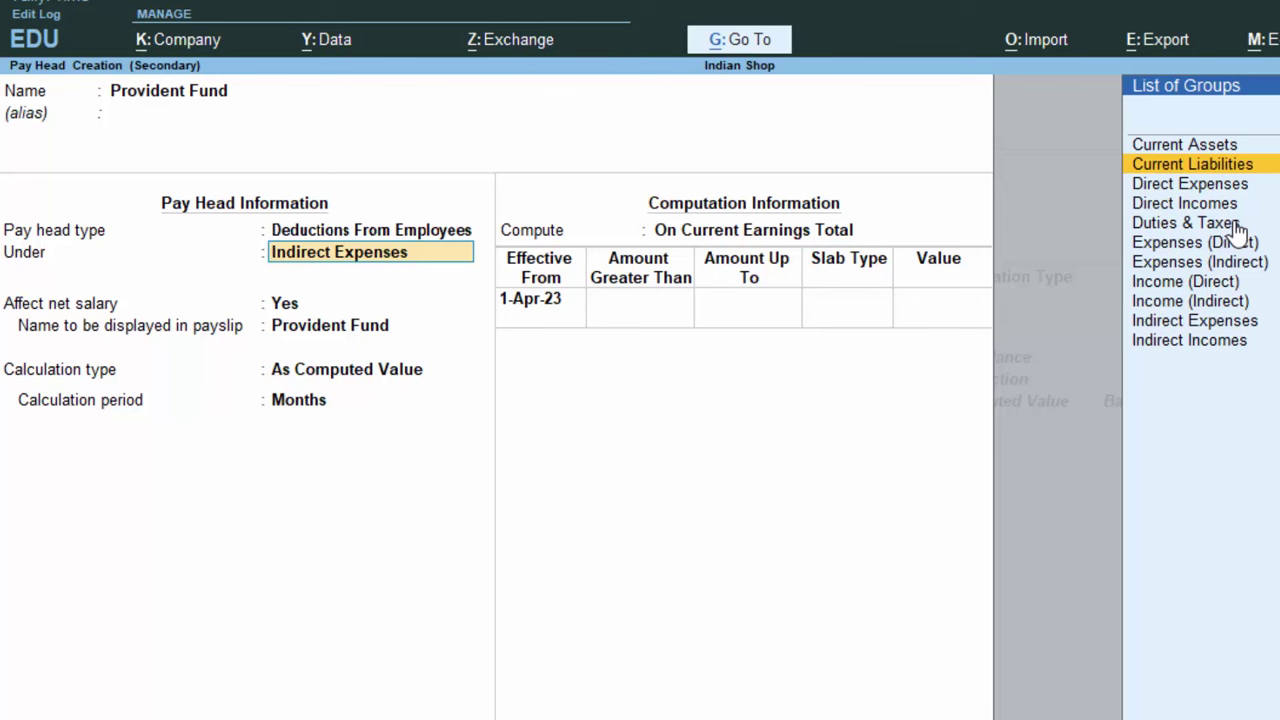
{"action": "key", "text": "Return"}
{"action": "key", "text": "Return"}
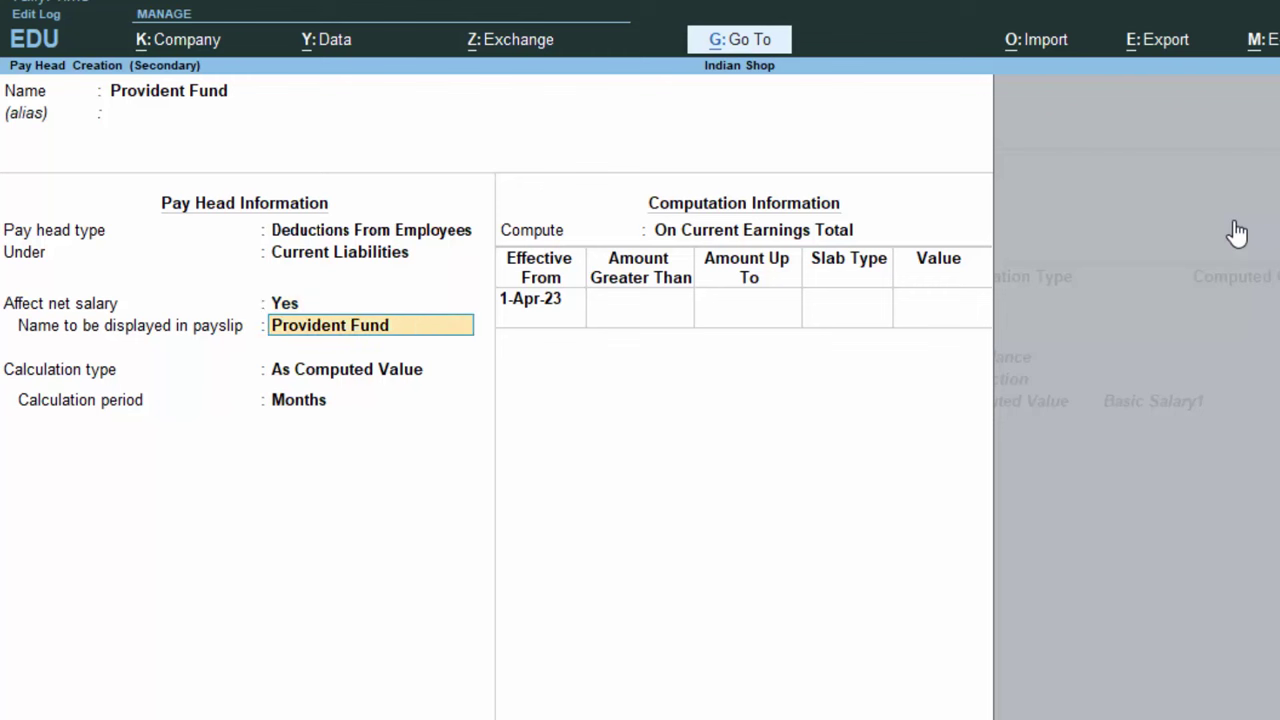
{"action": "key", "text": "Return"}
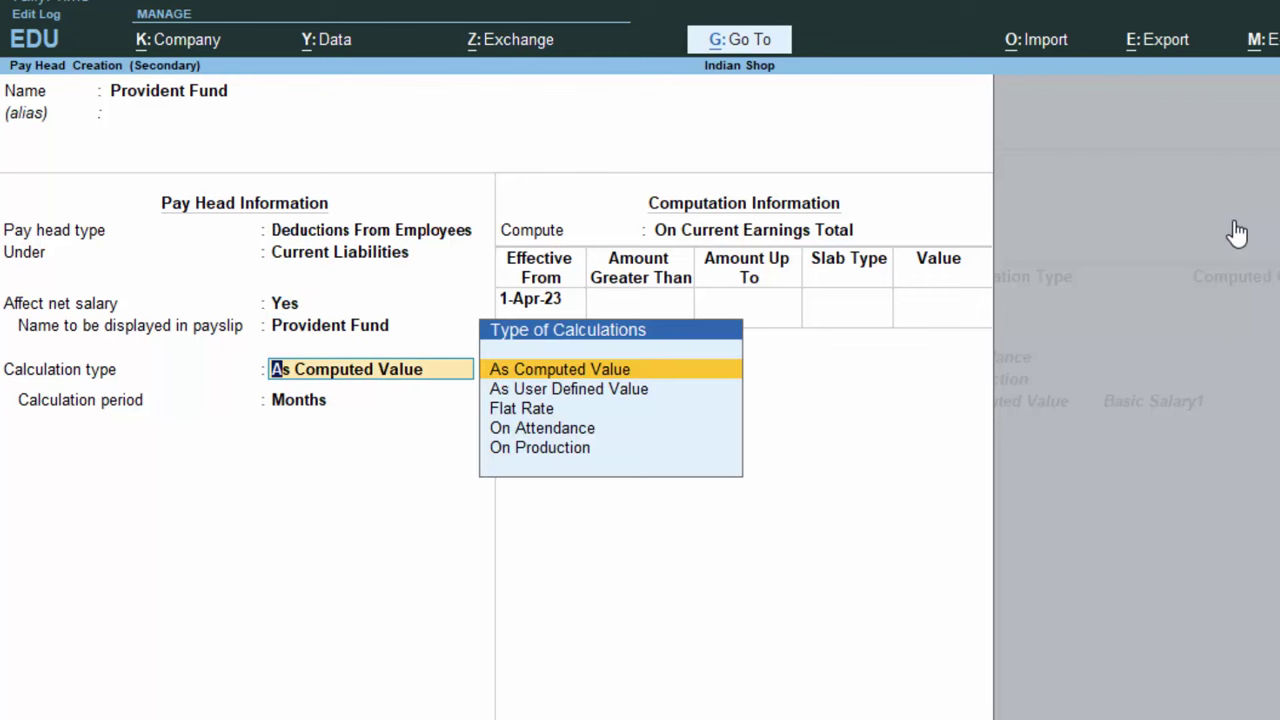
{"action": "key", "text": "Return"}
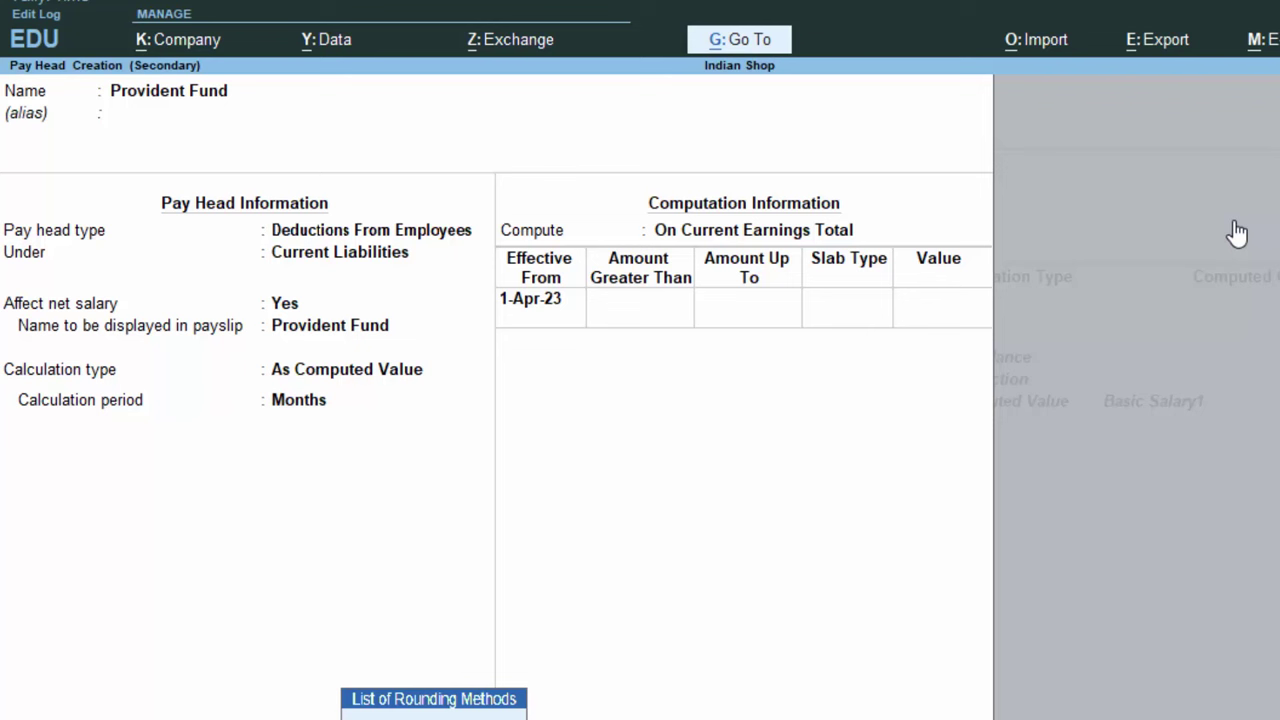
{"action": "key", "text": "Return"}
{"action": "key", "text": "Return"}
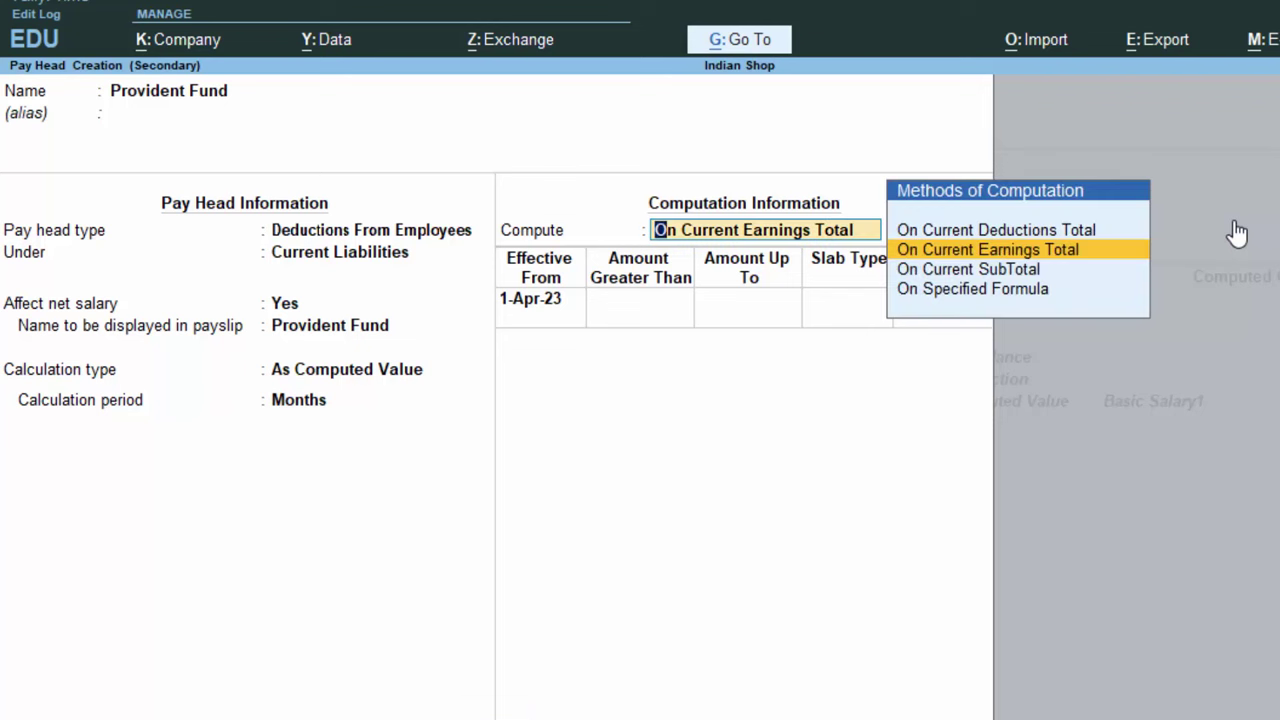
{"action": "key", "text": "Down"}
{"action": "key", "text": "Down"}
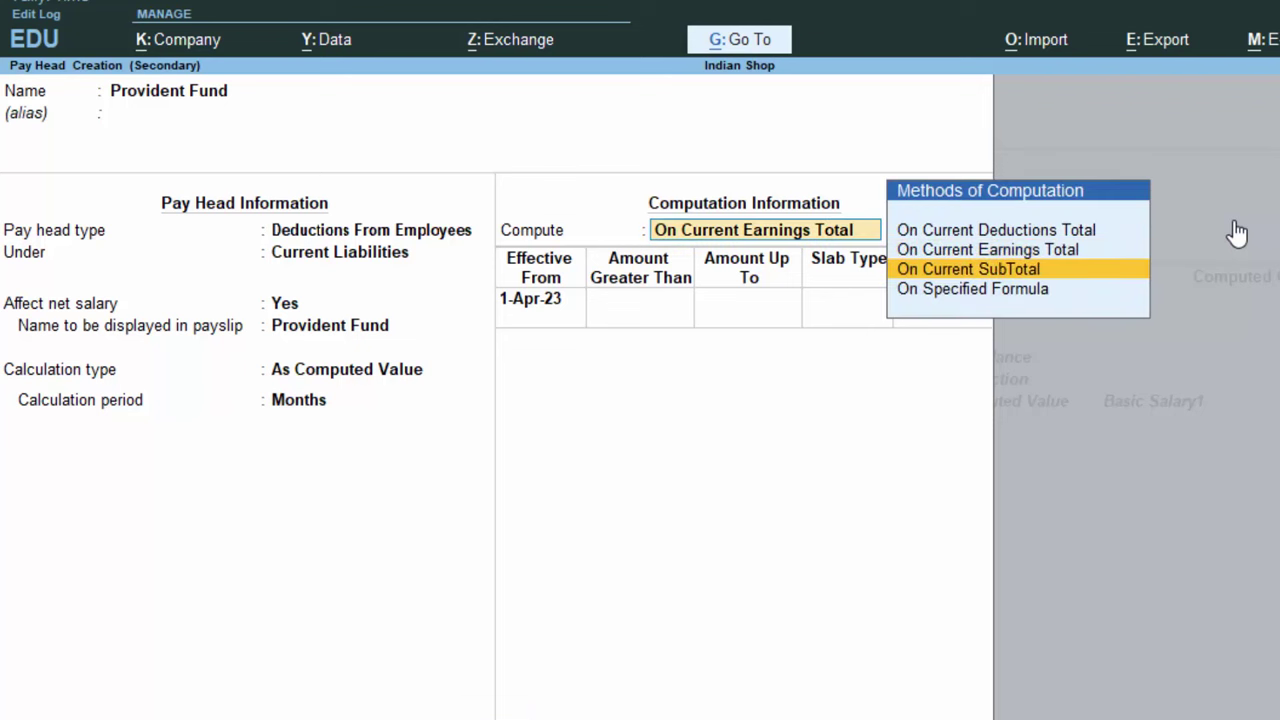
{"action": "key", "text": "Return"}
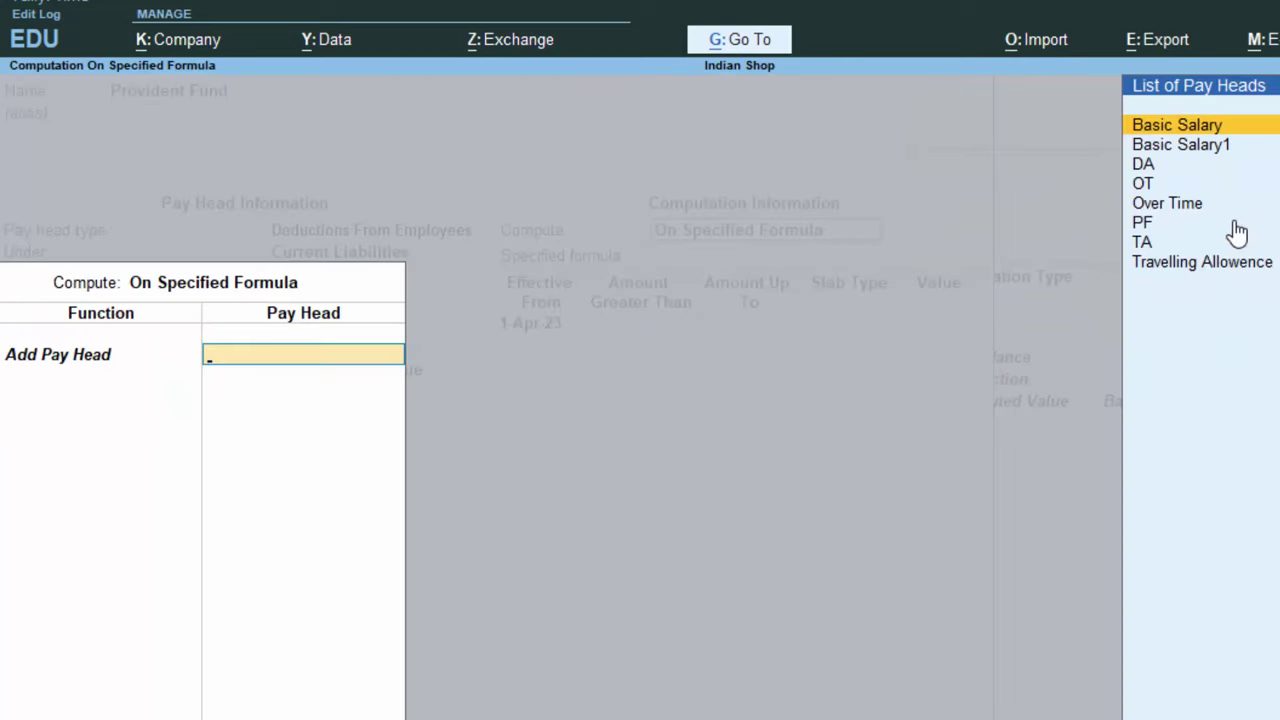
Base the Provident Fund formula on Basic Salary1
{"action": "key", "text": "Return"}
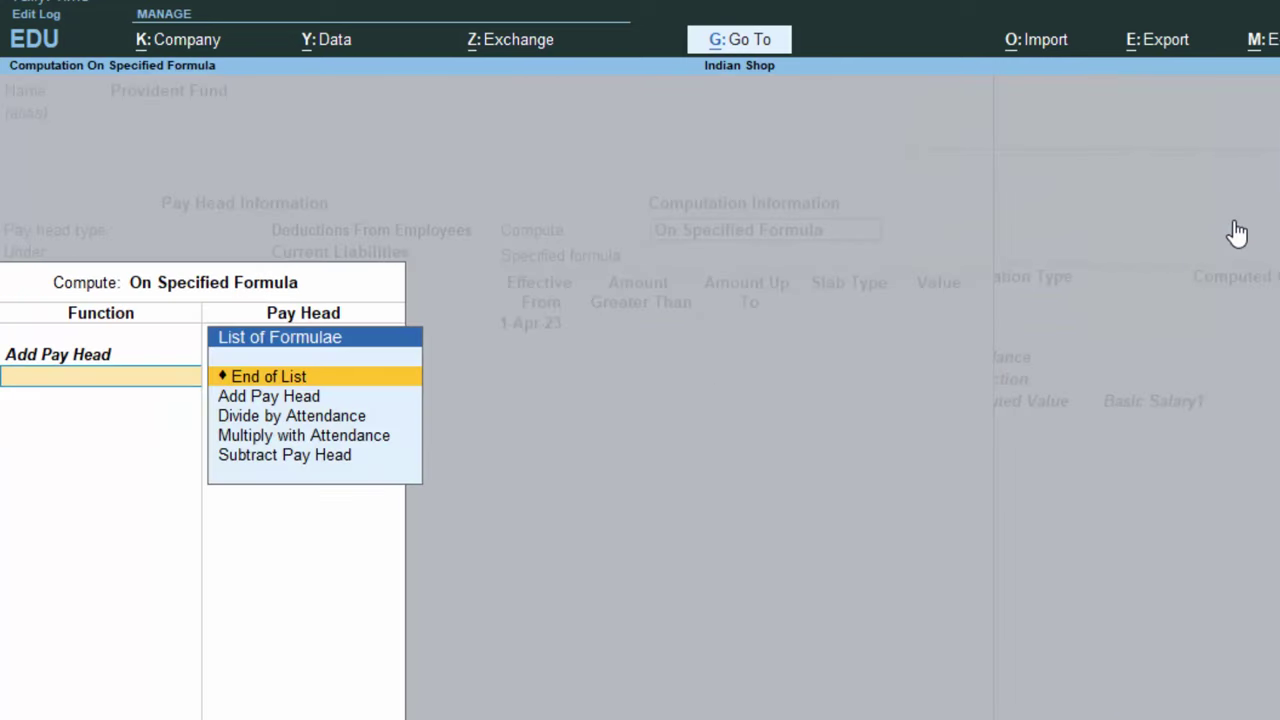
{"action": "key", "text": "BackSpace"}
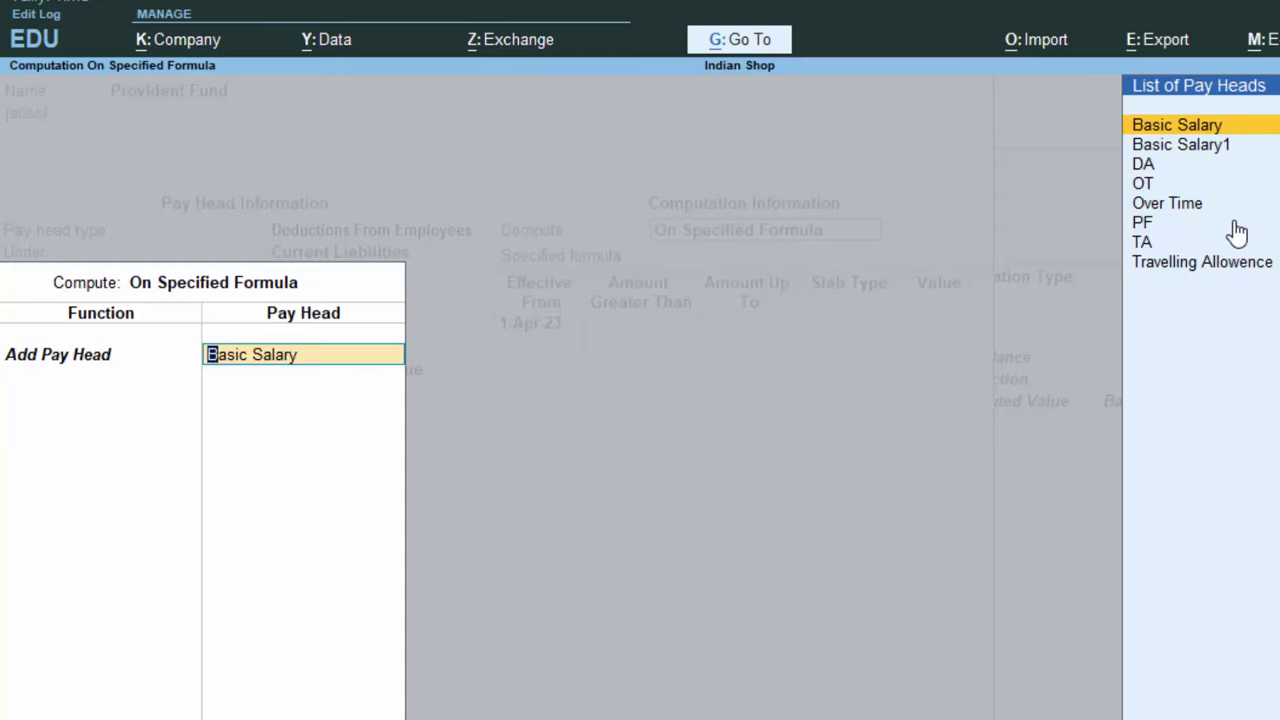
{"action": "key", "text": "Down"}
{"action": "key", "text": "Return"}
{"action": "key", "text": "Return"}
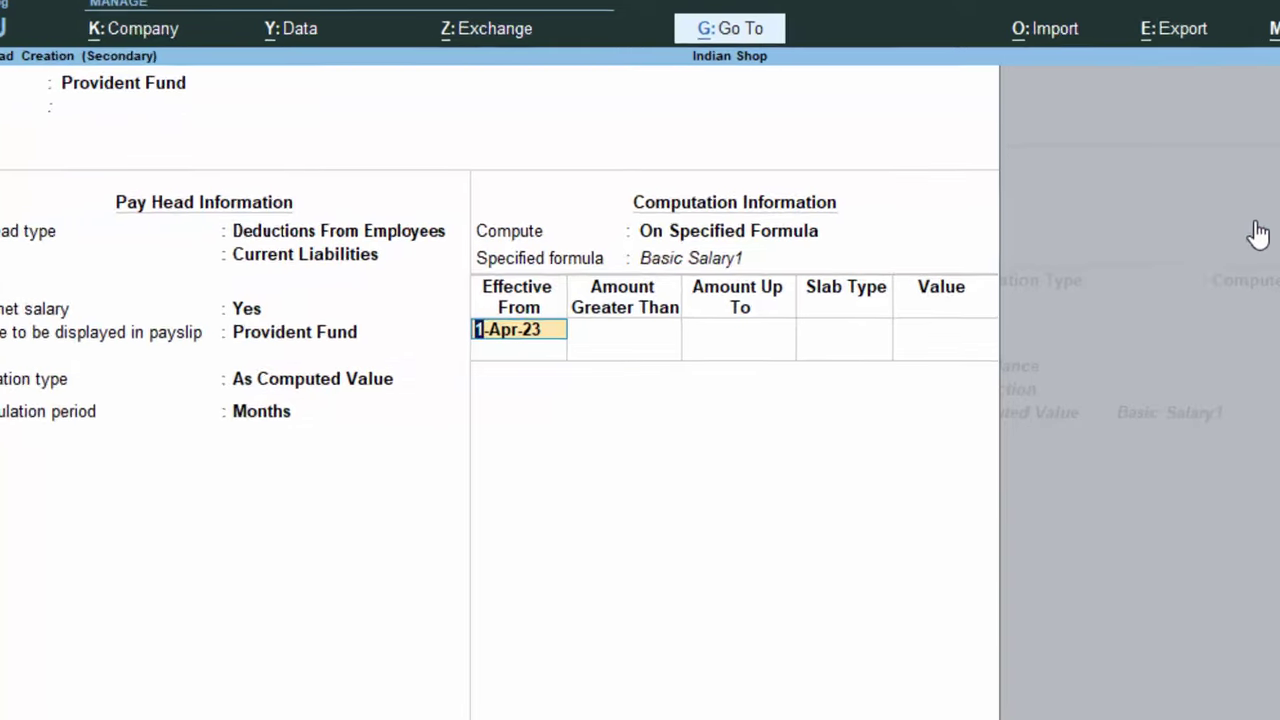
{"action": "key", "text": "Return"}
Add a first slab of 12% percentage up to 20,000
{"action": "type", "text": "20,00"}
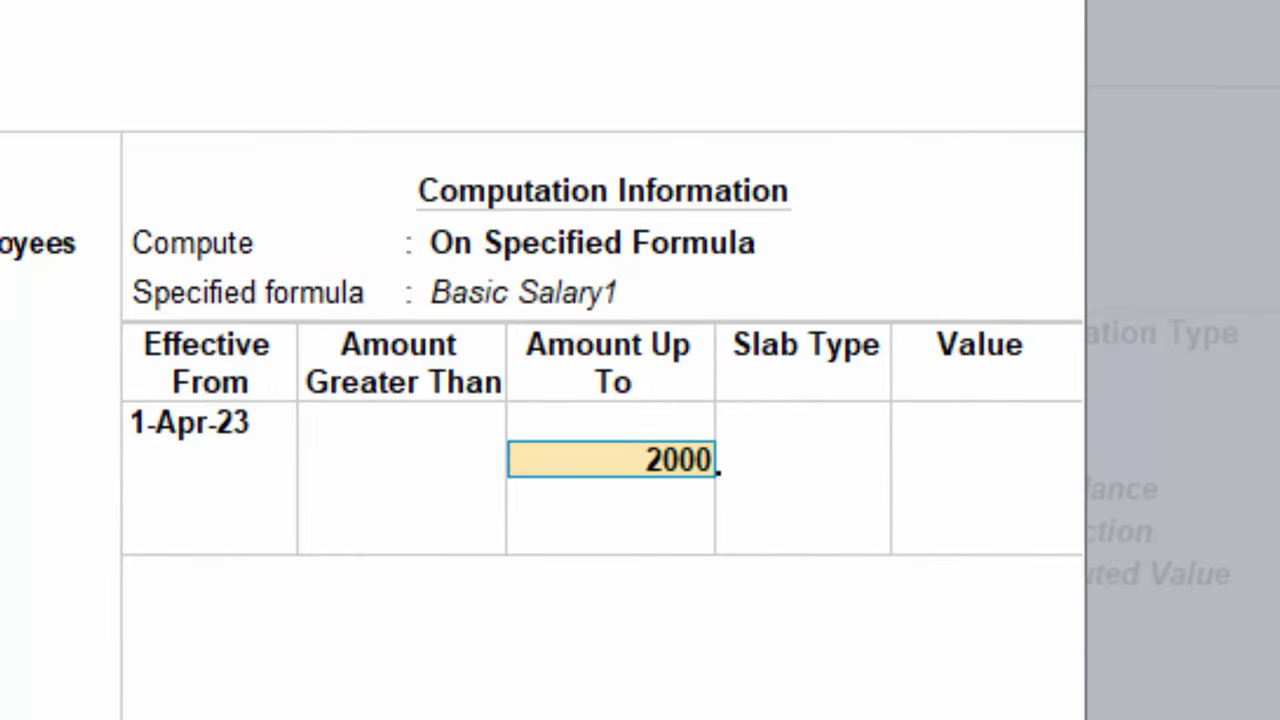
{"action": "type", "text": "0"}
{"action": "key", "text": "Return"}
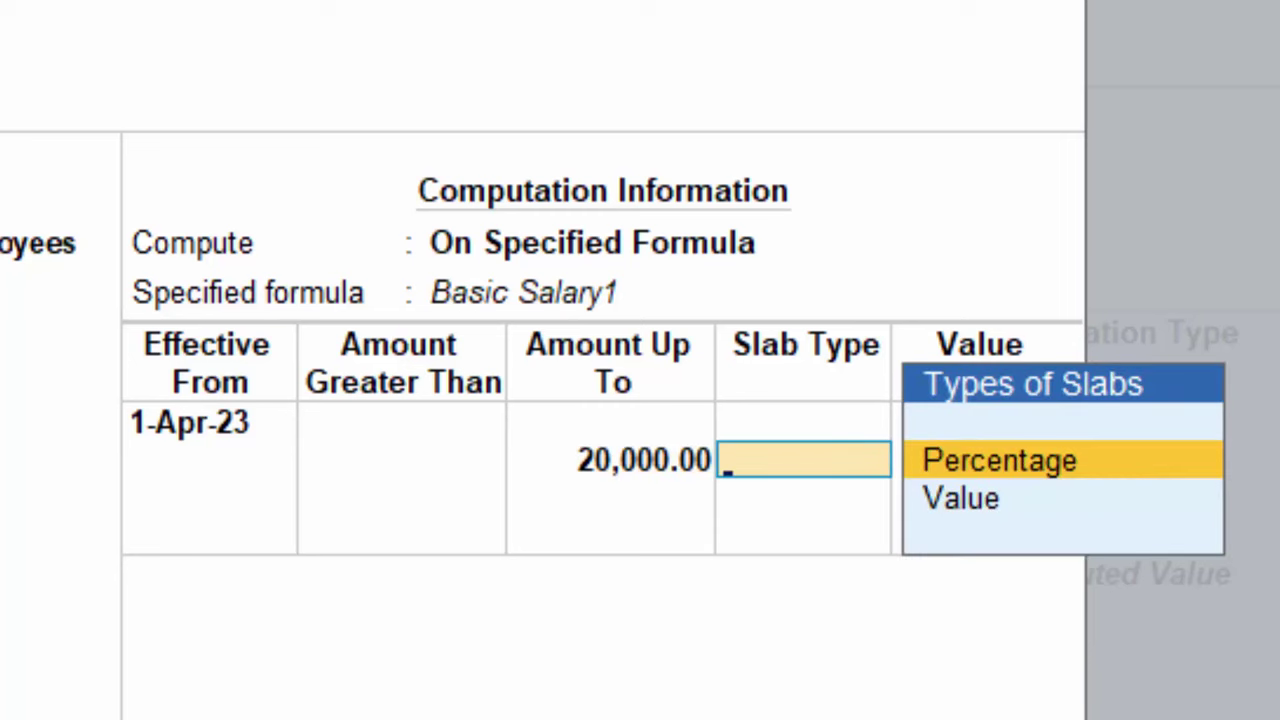
{"action": "key", "text": "Return"}
{"action": "type", "text": "15"}
{"action": "key", "text": "BackSpace"}
{"action": "type", "text": "2"}
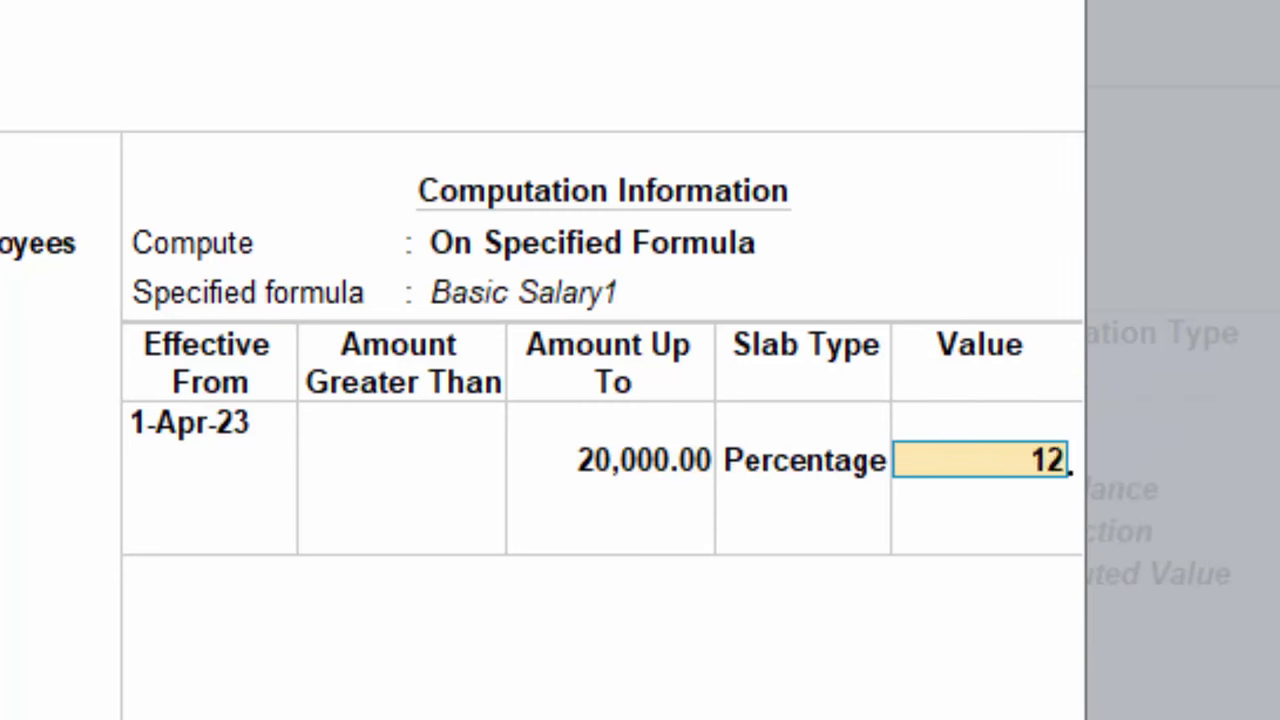
{"action": "key", "text": "Return"}
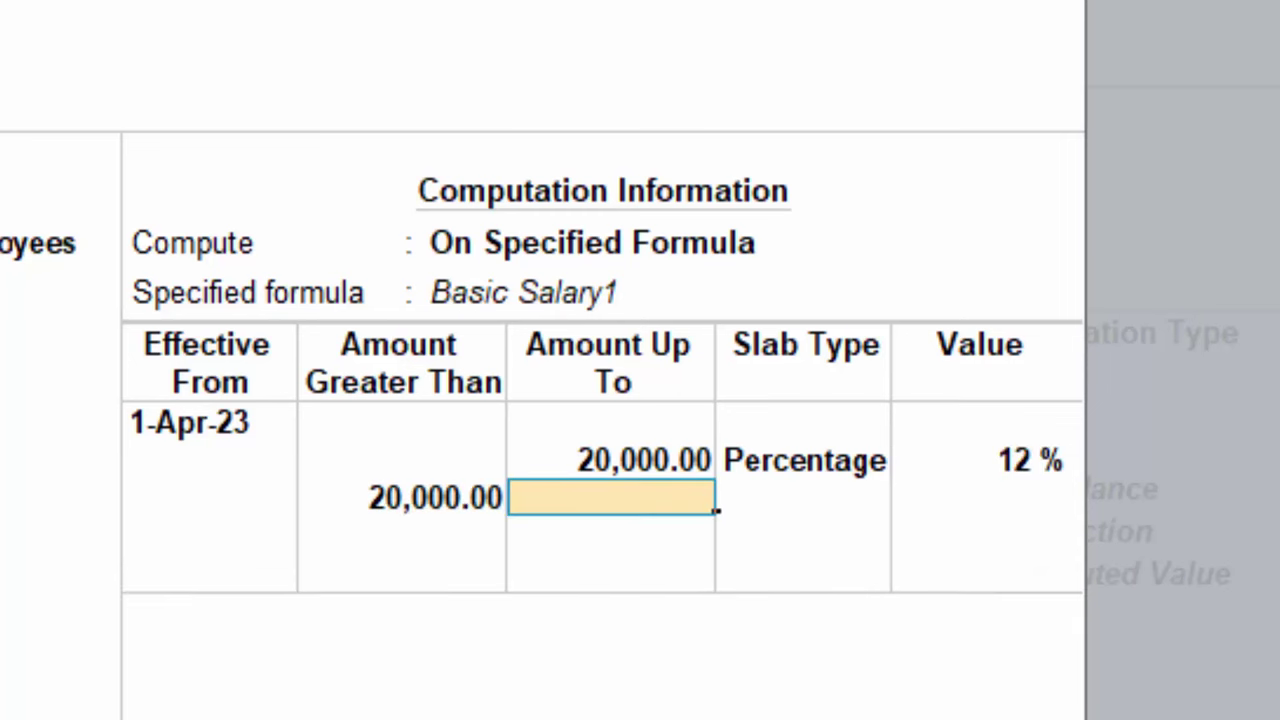
Add an open-ended second slab at 15% and finish the slabs
{"action": "type", "text": "15"}
{"action": "key", "text": "Return"}
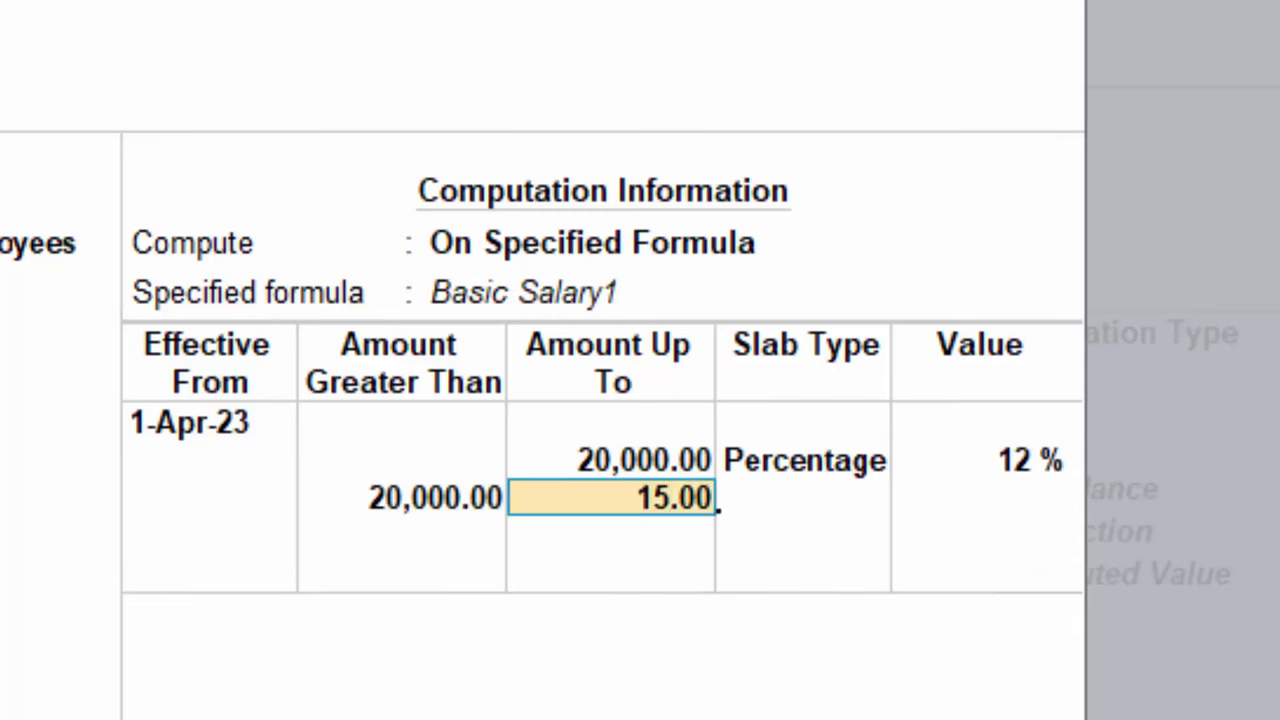
{"action": "key", "text": "BackSpace"}
{"action": "key", "text": "BackSpace"}
{"action": "key", "text": "Return"}
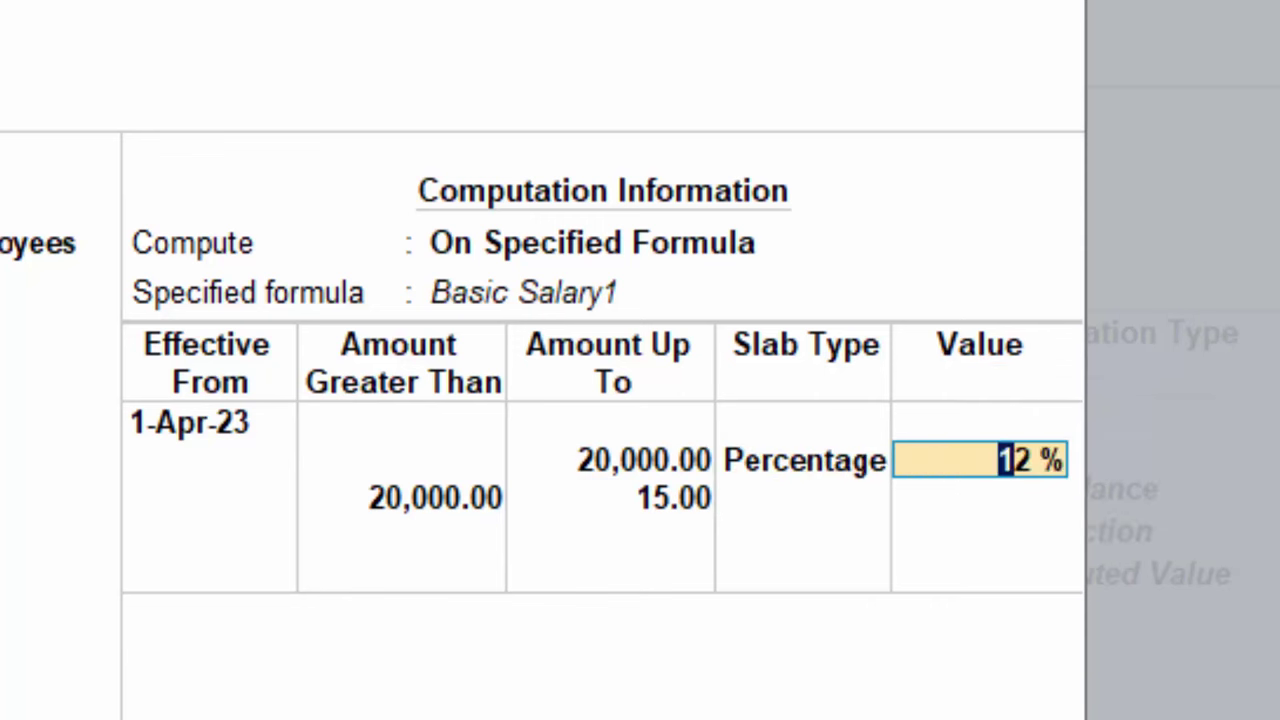
{"action": "key", "text": "Return"}
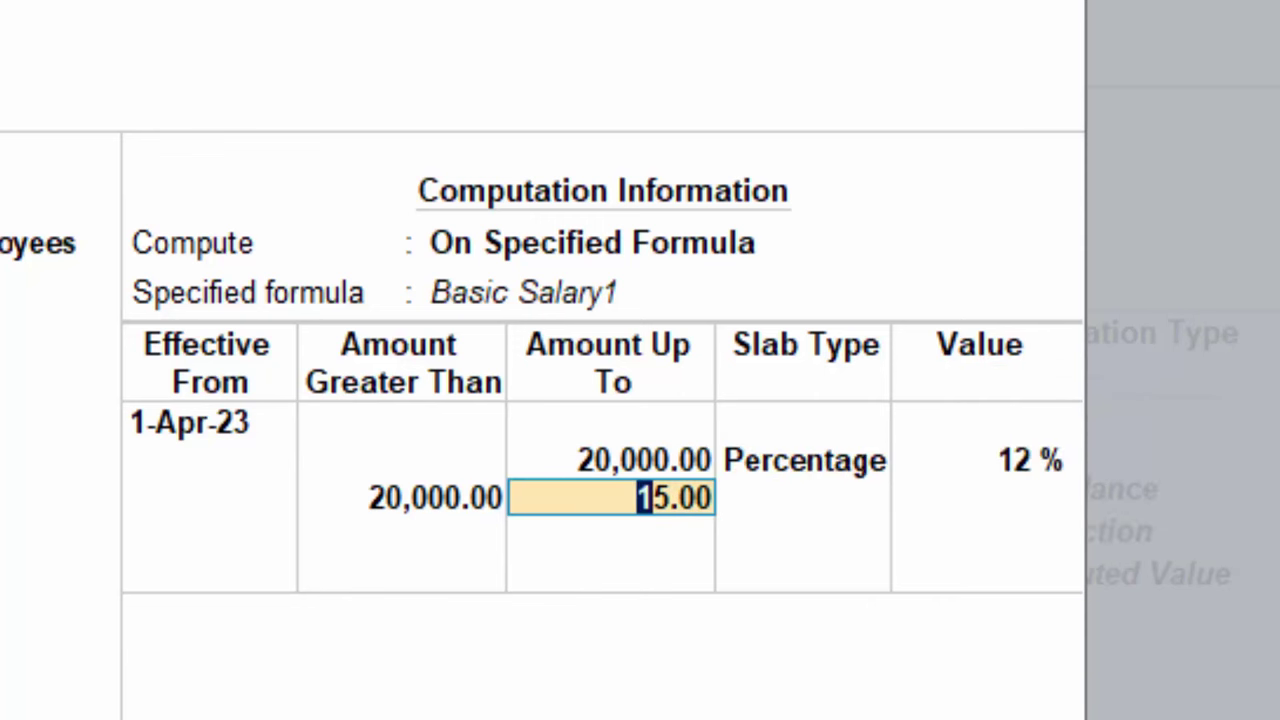
{"action": "key", "text": "Delete"}
{"action": "key", "text": "Delete"}
{"action": "key", "text": "Delete"}
{"action": "key", "text": "Delete"}
{"action": "key", "text": "Delete"}
{"action": "key", "text": "Return"}
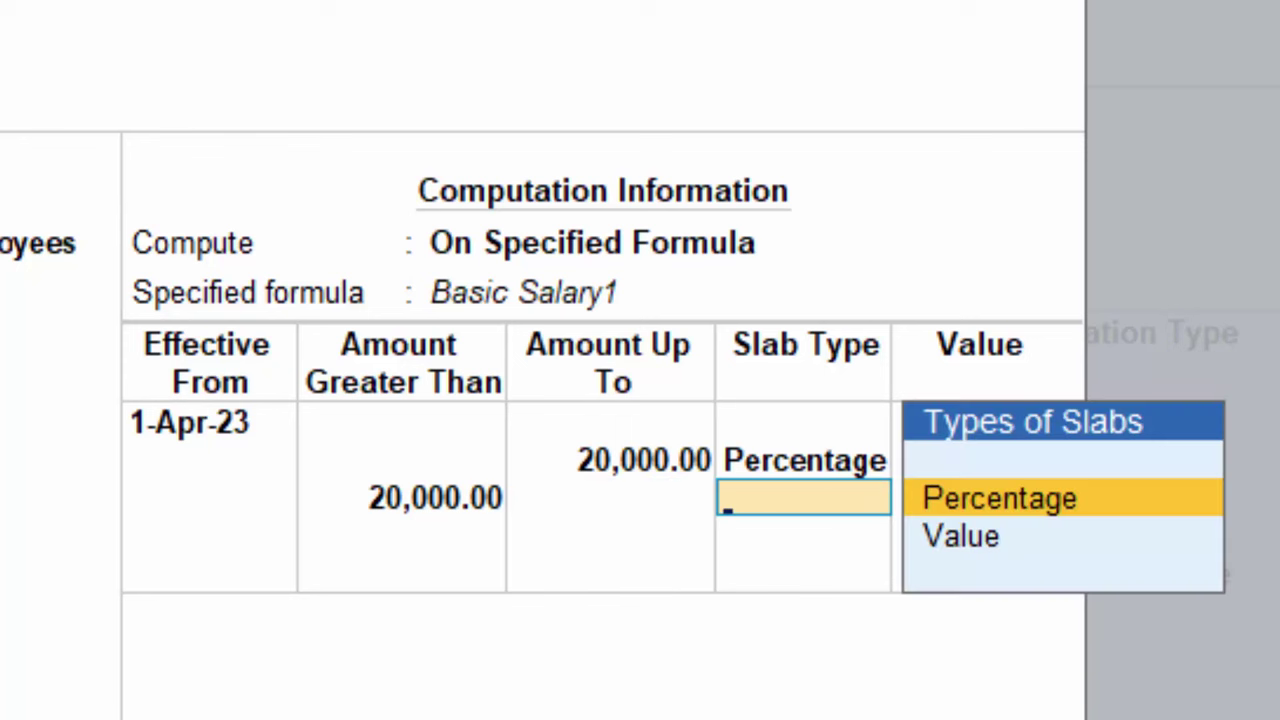
{"action": "key", "text": "Return"}
{"action": "type", "text": "15"}
{"action": "key", "text": "Return"}
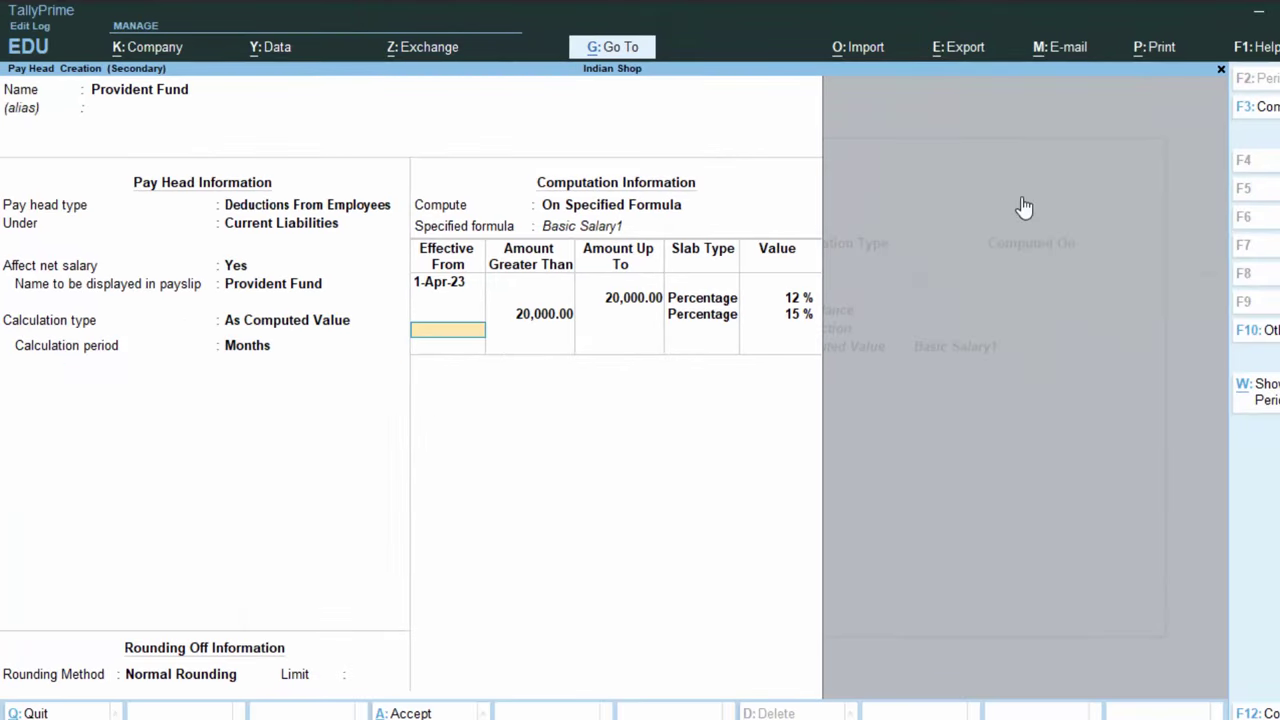
{"action": "key", "text": "Return"}
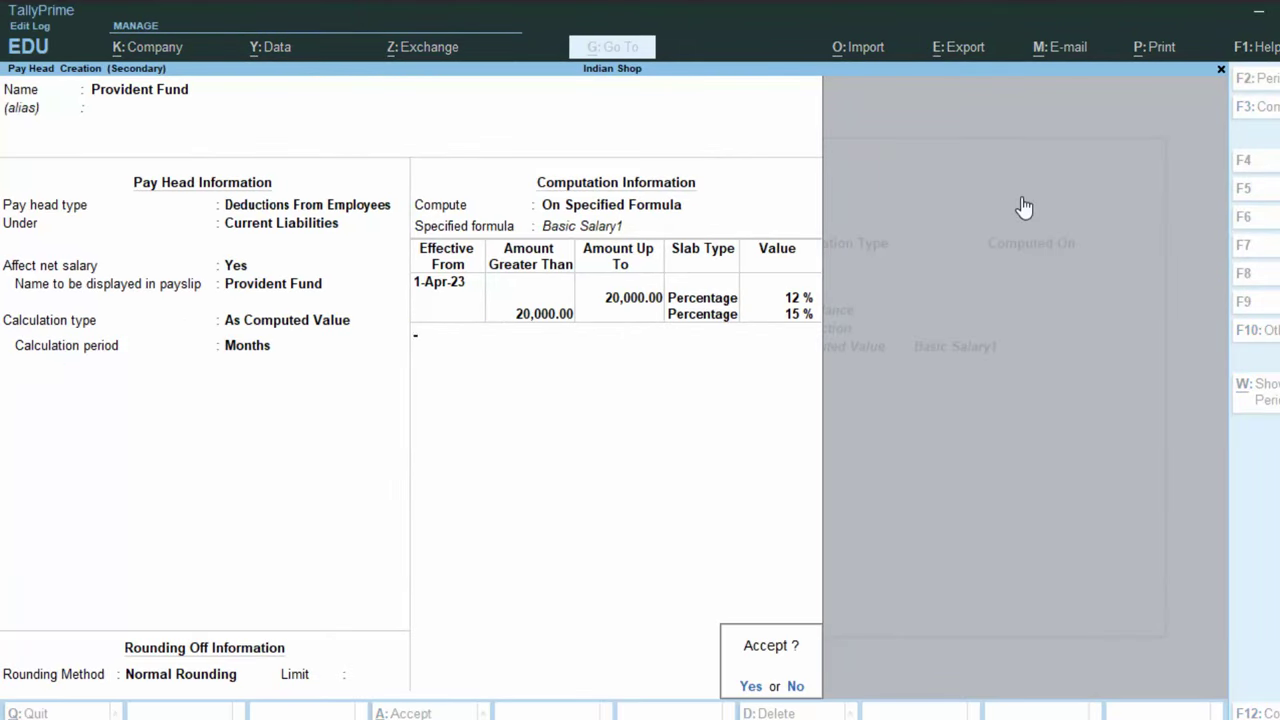
Save Provident Fund, close the salary details, and enter the employee number
{"action": "key", "text": "Return"}
{"action": "key", "text": "Return"}
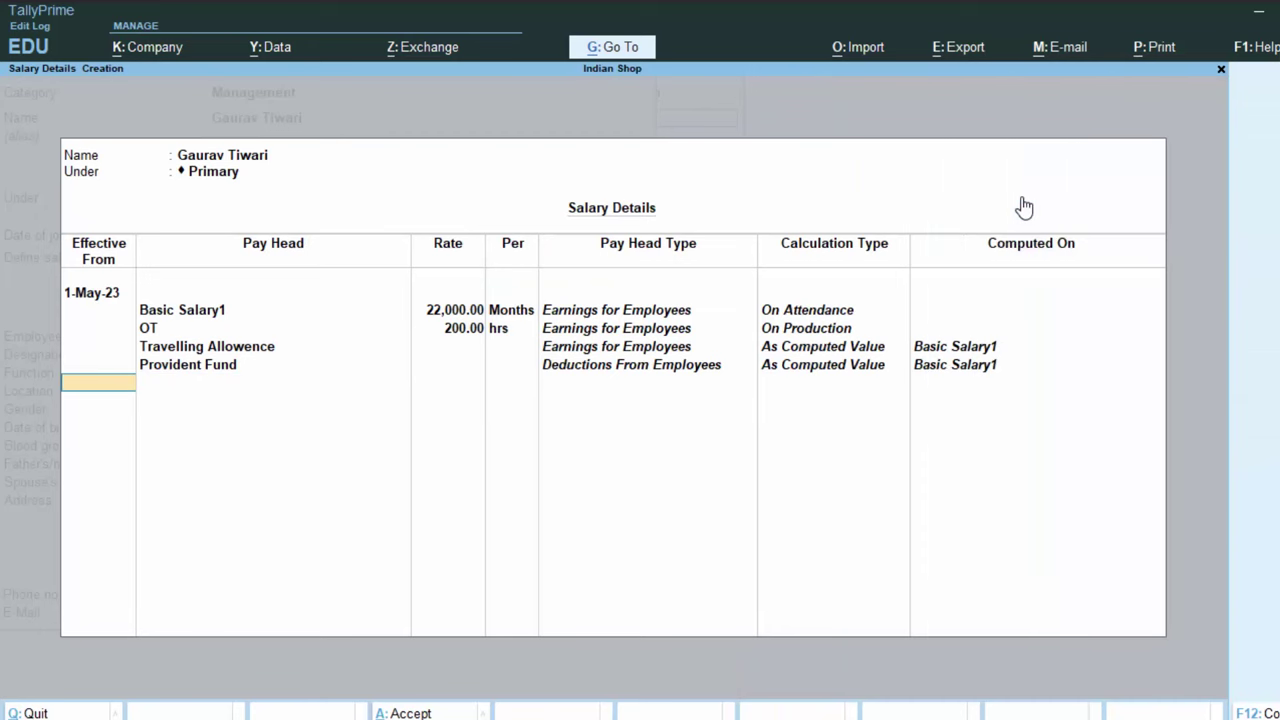
{"action": "key", "text": "Return"}
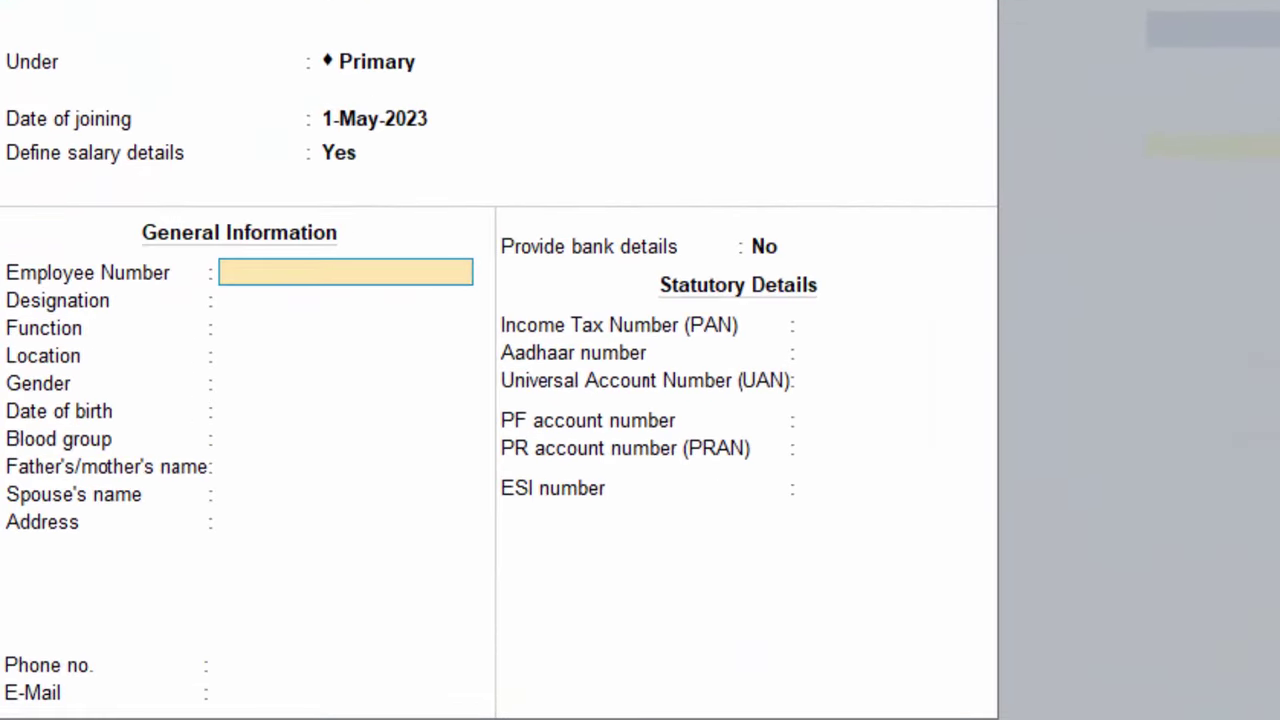
{"action": "type", "text": "E012"}
{"action": "key", "text": "Return"}
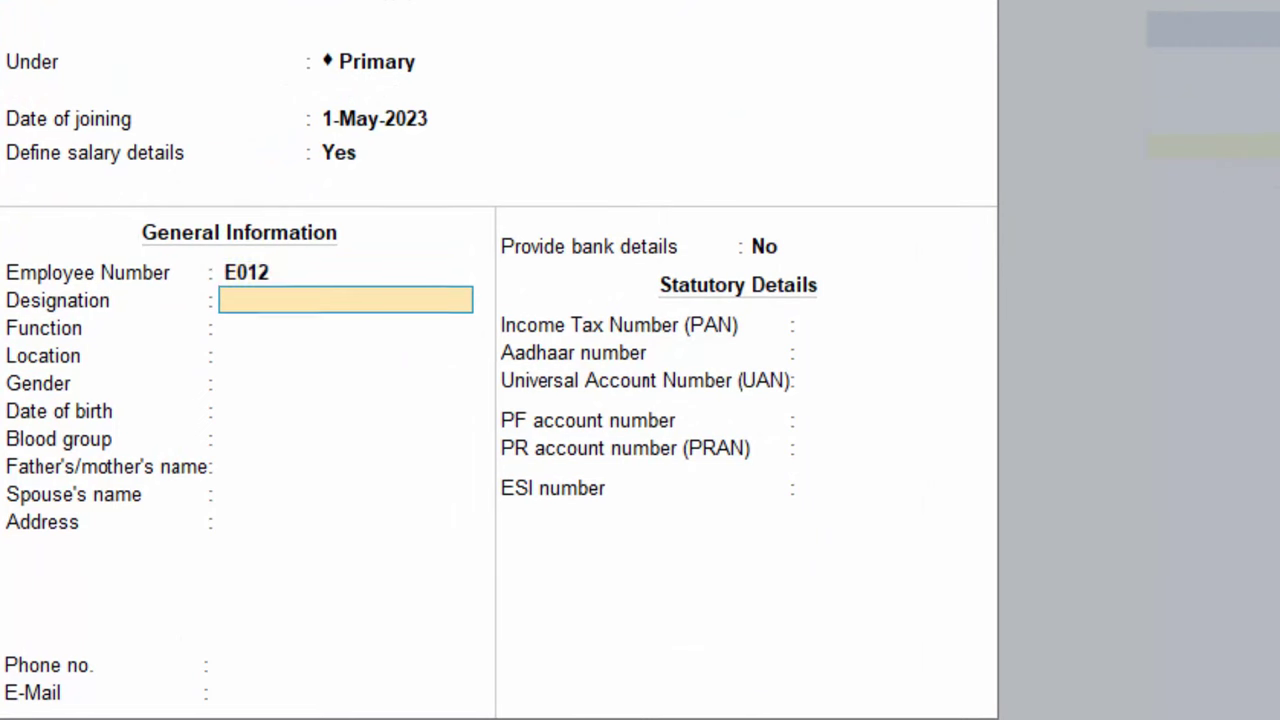
Set designation Manager, location Deoria and gender Male in General Information
{"action": "type", "text": "D"}
{"action": "key", "text": "BackSpace"}
{"action": "type", "text": "Manager"}
{"action": "key", "text": "Return"}
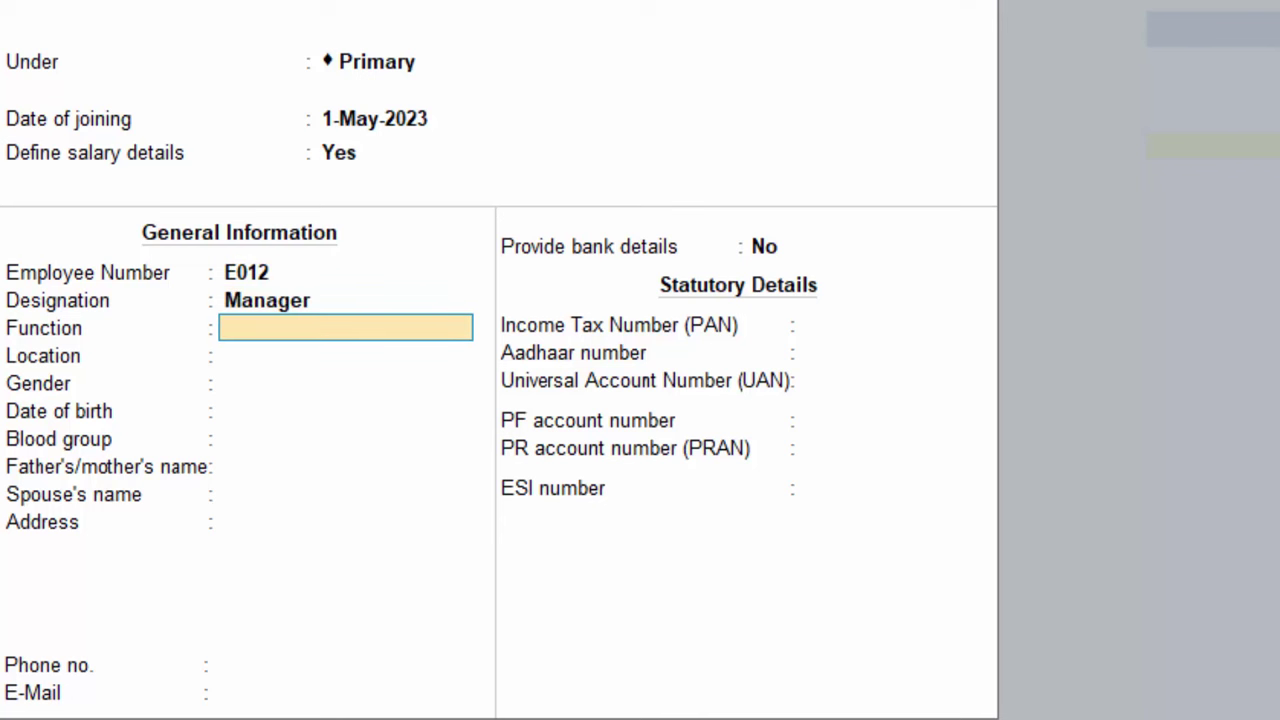
{"action": "type", "text": "MNA"}
{"action": "key", "text": "BackSpace"}
{"action": "key", "text": "BackSpace"}
{"action": "key", "text": "BackSpace"}
{"action": "key", "text": "Return"}
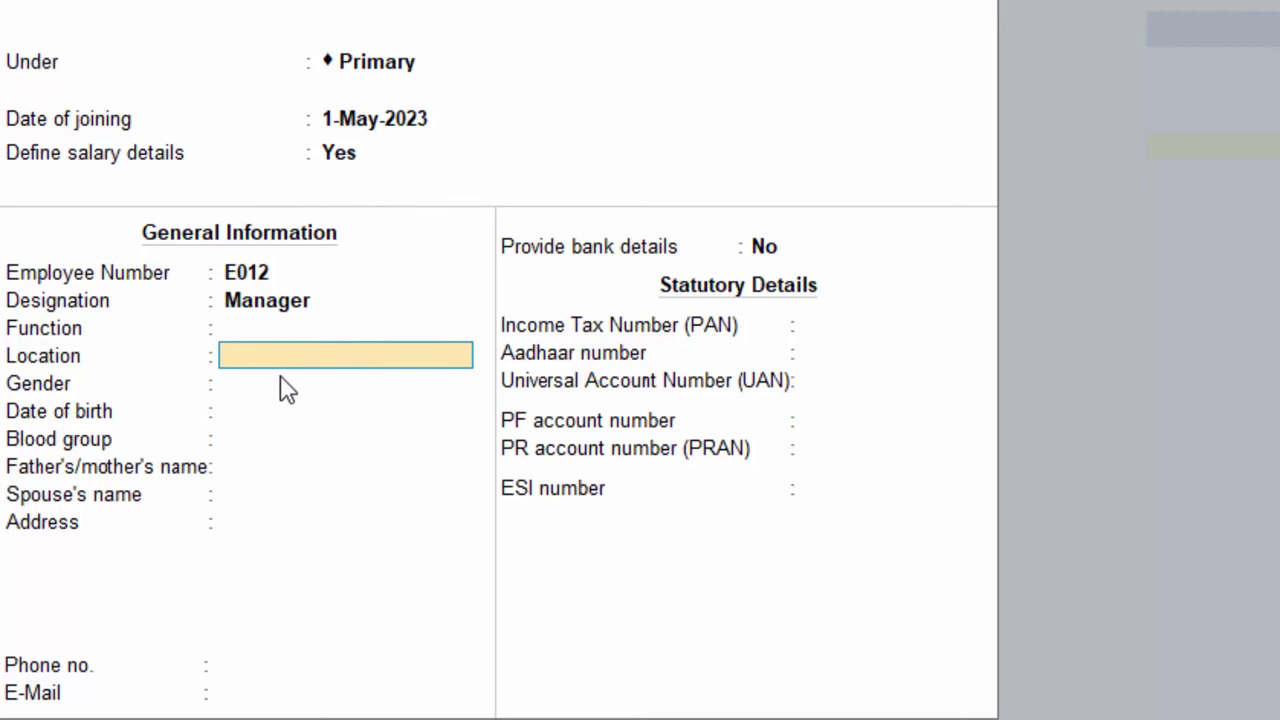
{"action": "type", "text": "Deoria"}
{"action": "key", "text": "Return"}
{"action": "key", "text": "Down"}
{"action": "key", "text": "Down"}
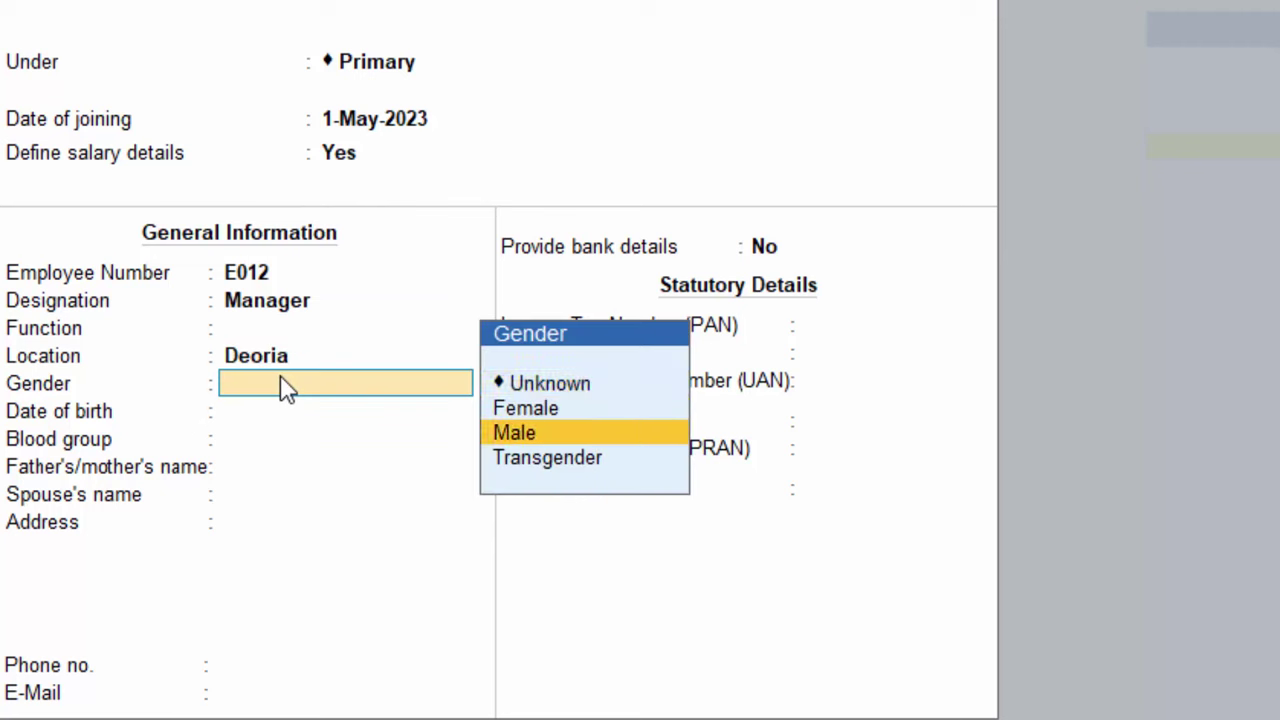
{"action": "key", "text": "Return"}
{"action": "key", "text": "Return"}
{"action": "key", "text": "Return"}
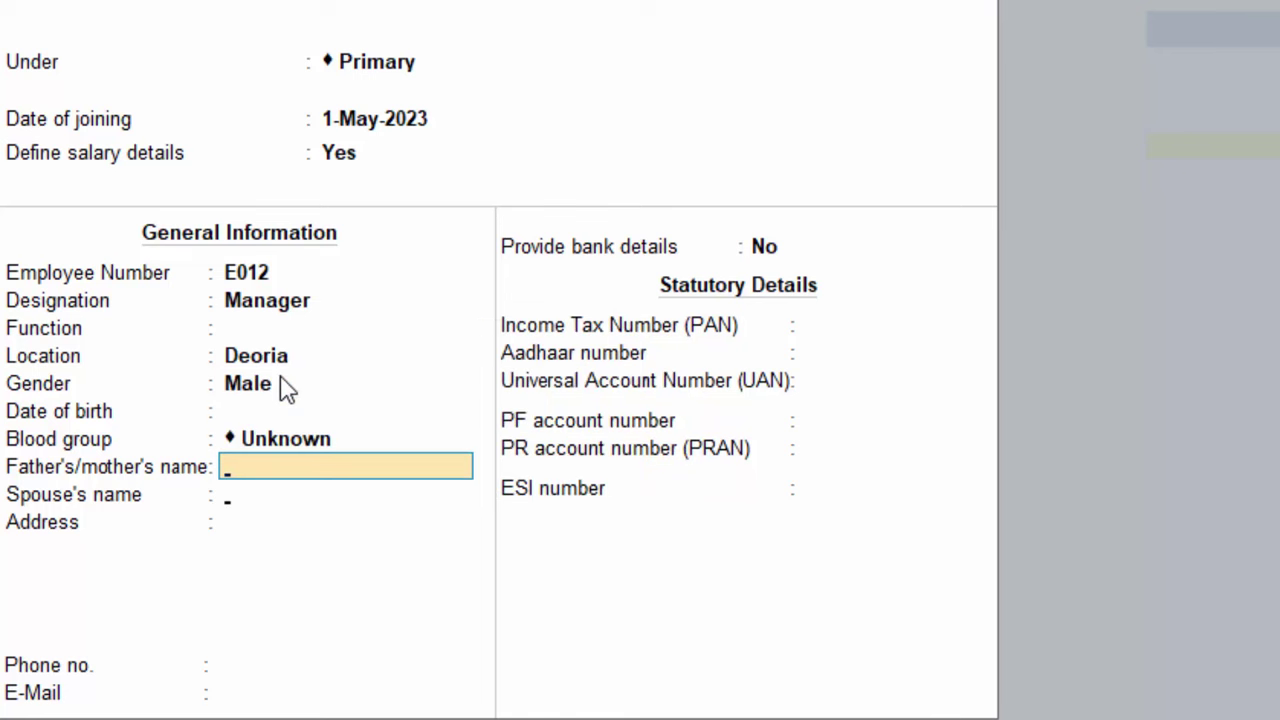
{"action": "key", "text": "Return"}
{"action": "key", "text": "Return"}
{"action": "key", "text": "Return"}
{"action": "key", "text": "Return"}
{"action": "key", "text": "Return"}
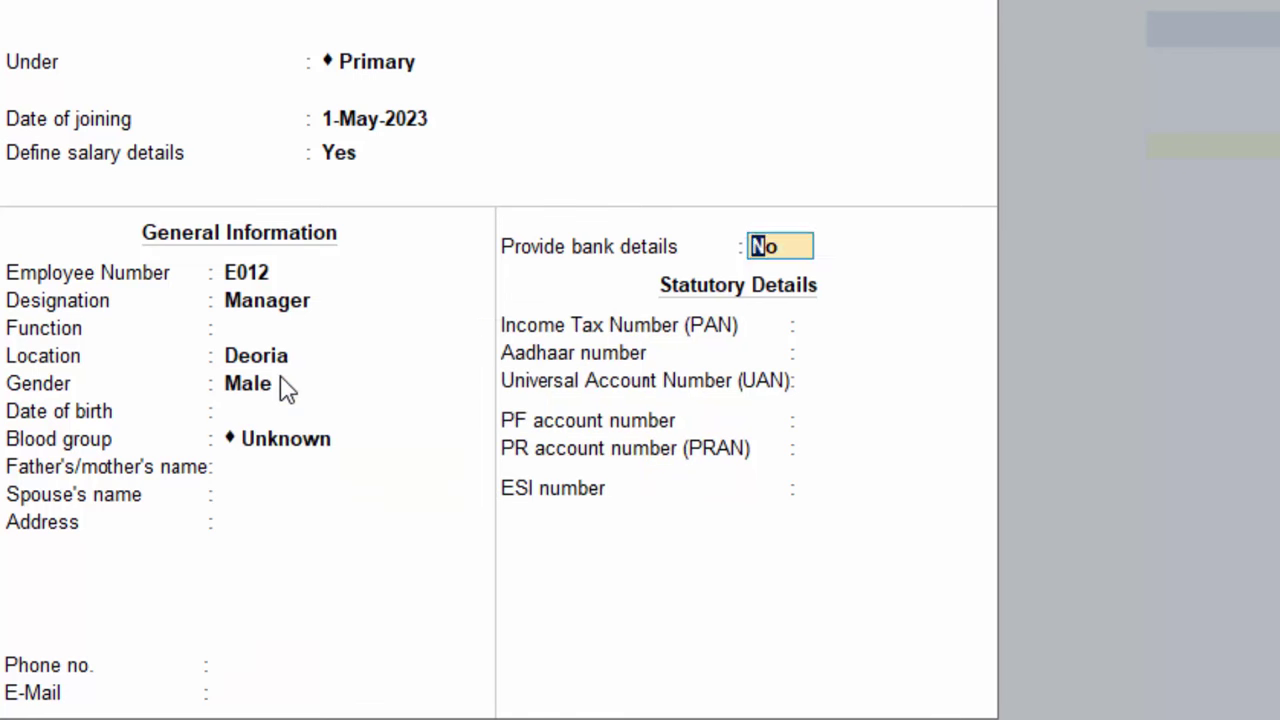
{"action": "key", "text": "Return"}
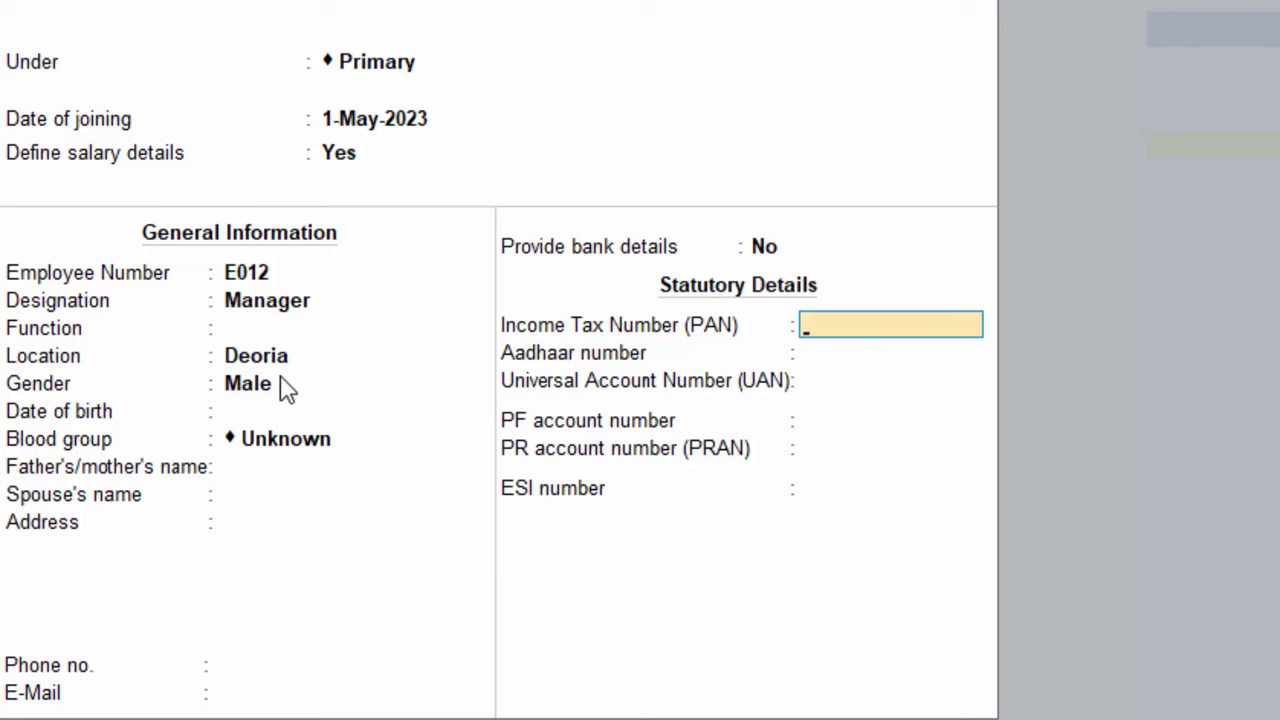
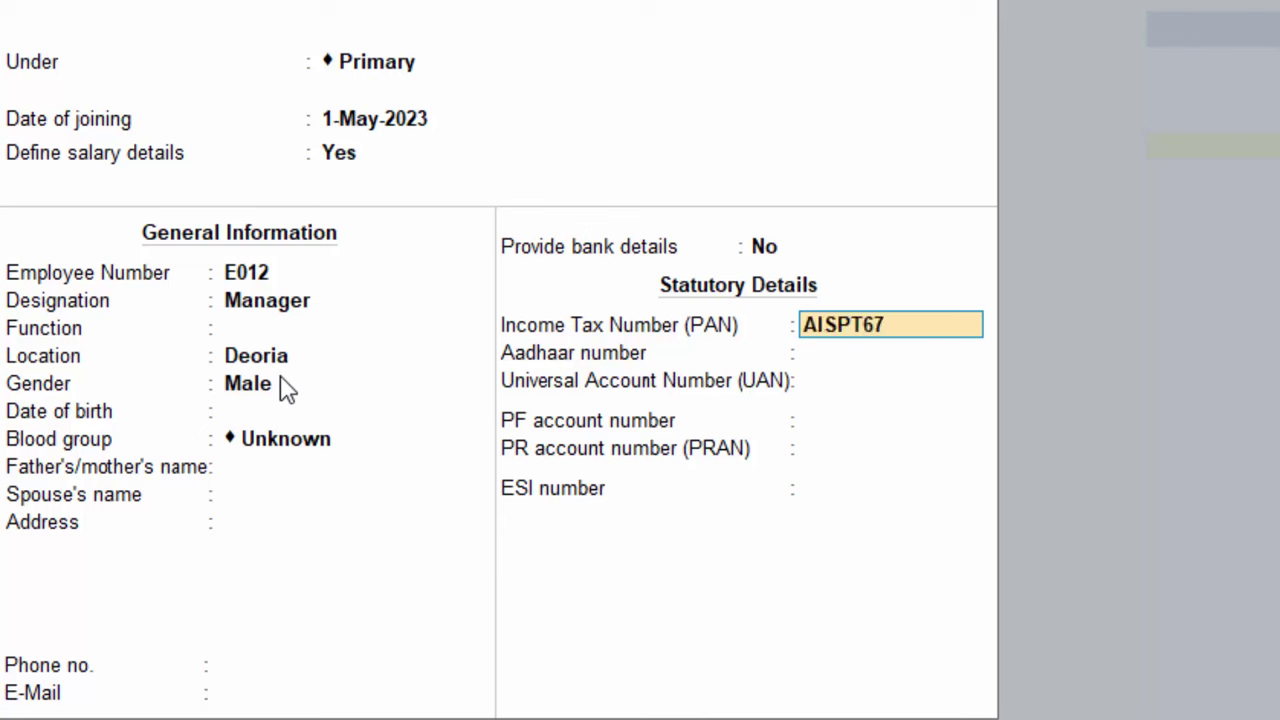
Enter the employee's PAN in the statutory details, correcting earlier mistyped attempts
{"action": "key", "text": "Home"}
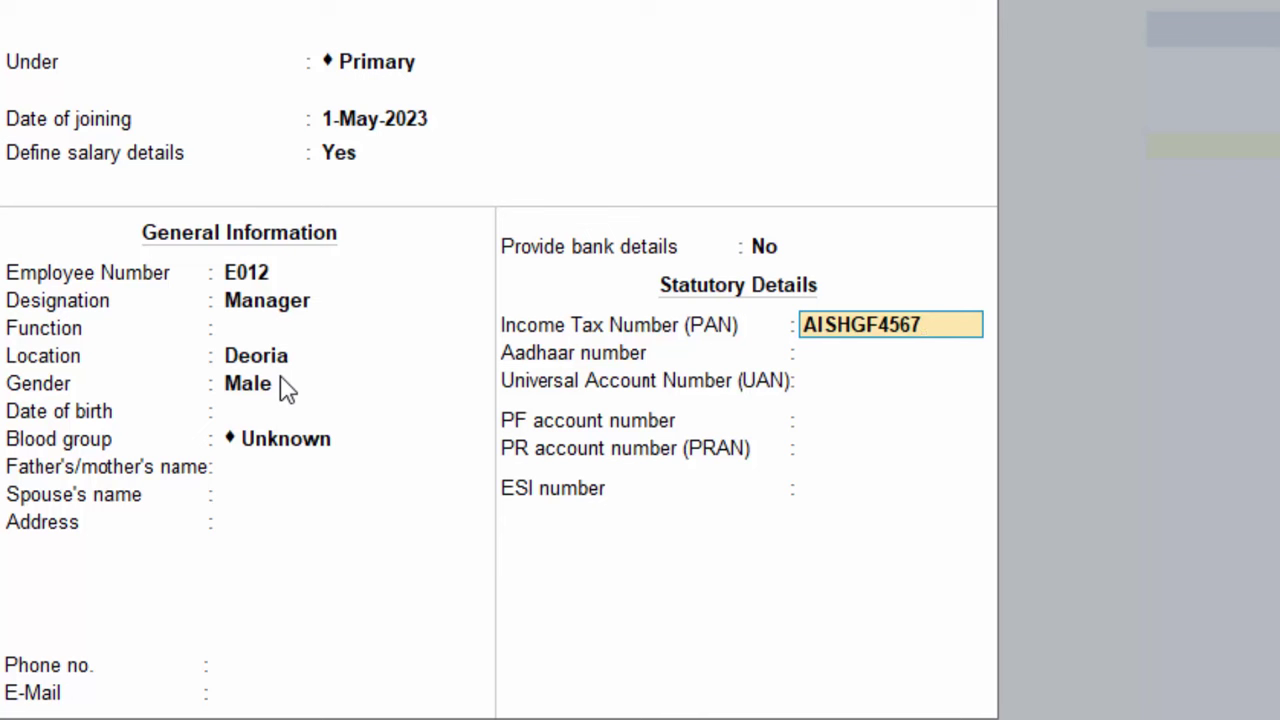
{"action": "key", "text": "Home"}
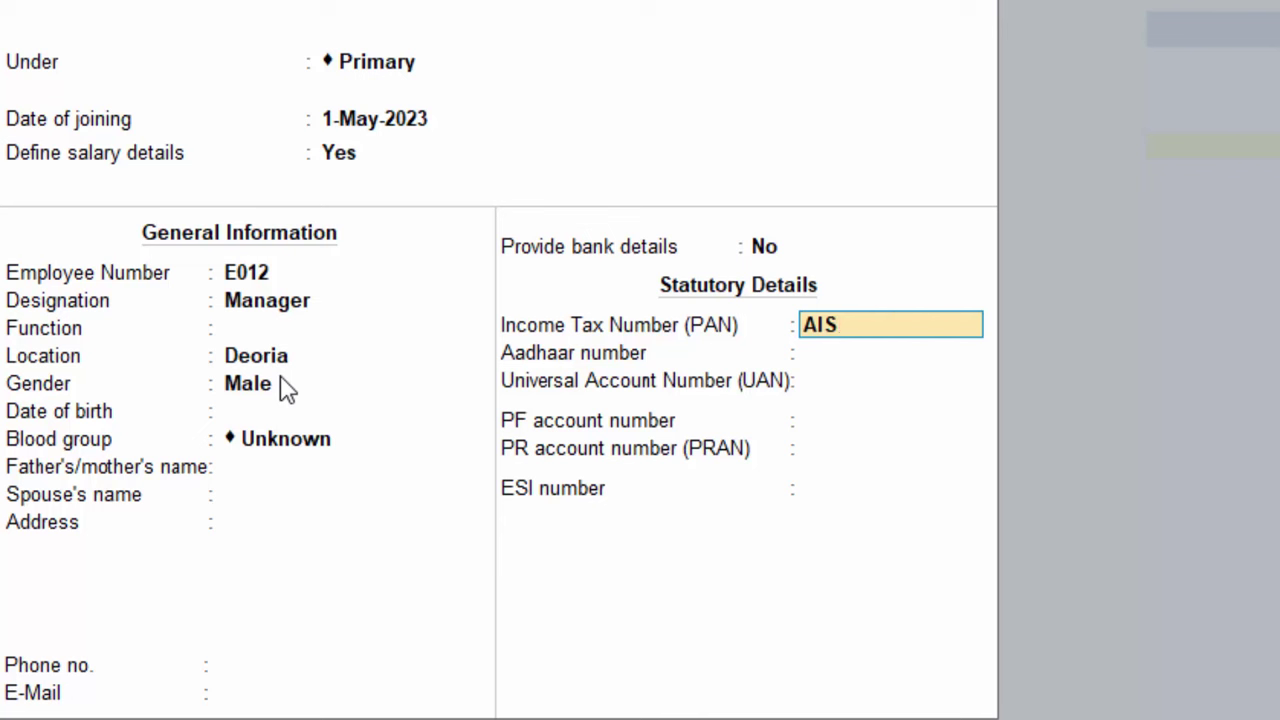
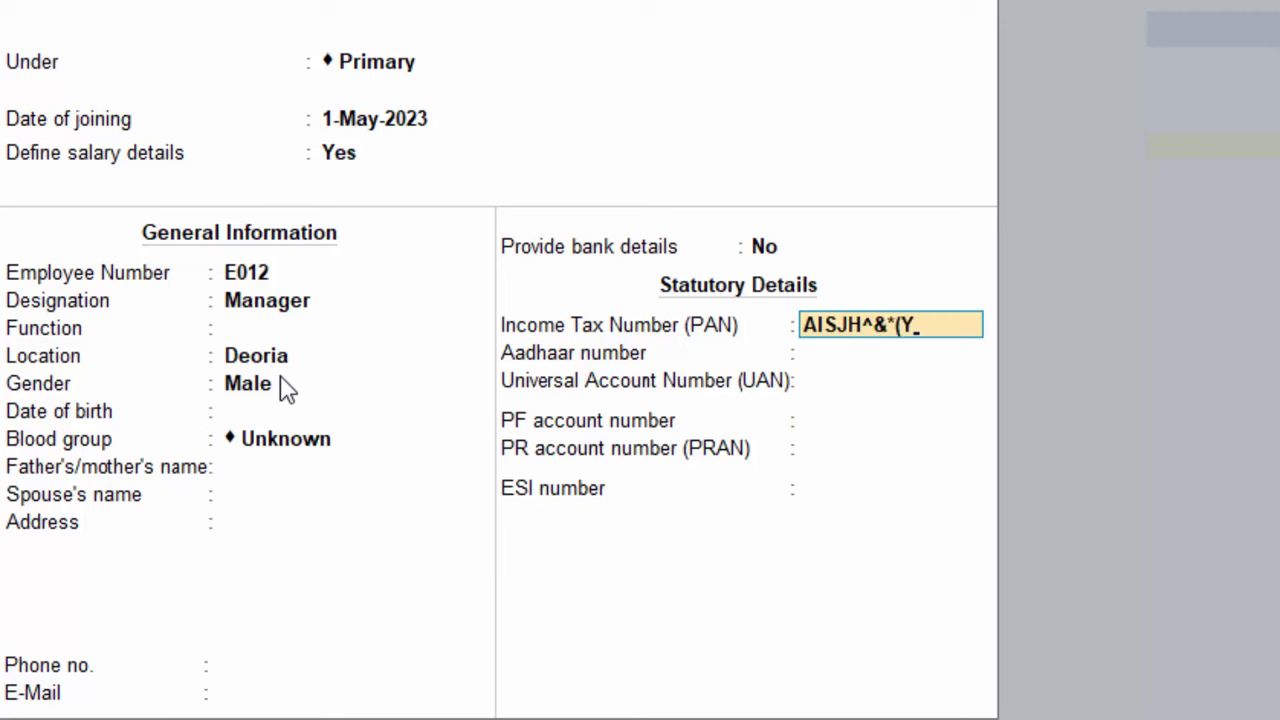
{"action": "key", "text": "Up"}
{"action": "key", "text": "Up"}
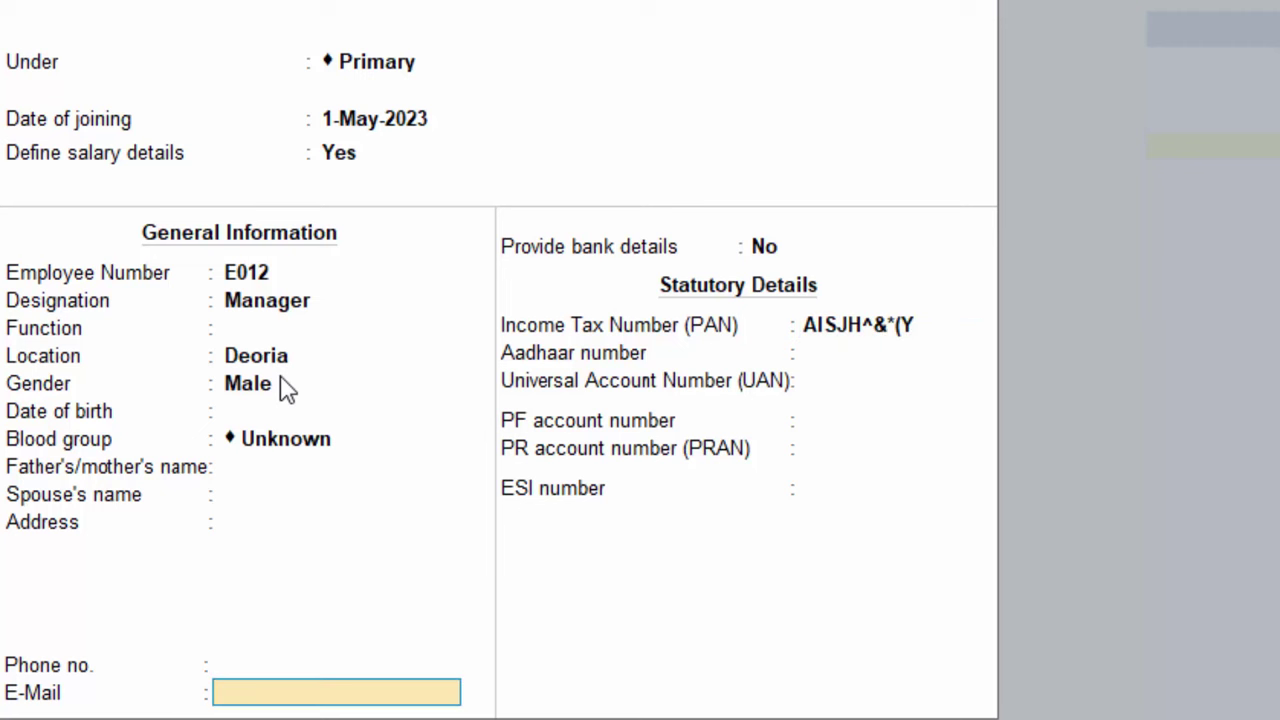
{"action": "key", "text": "Down"}
{"action": "key", "text": "Down"}
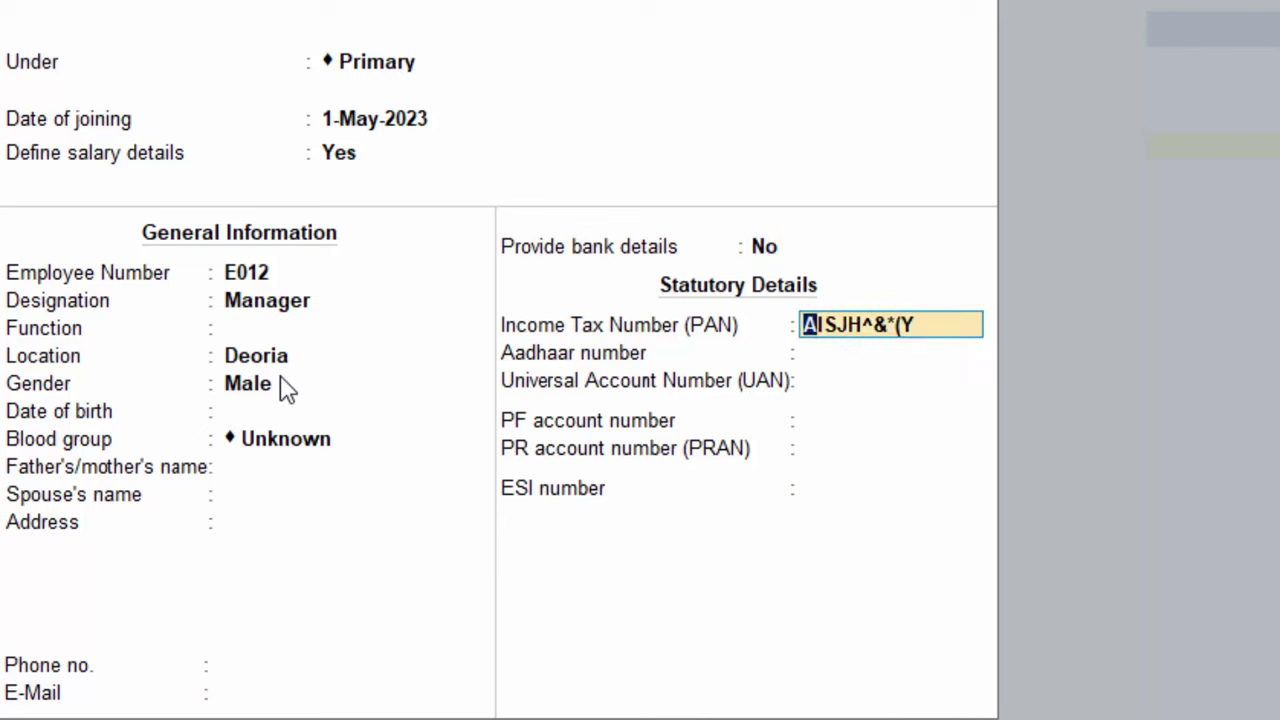
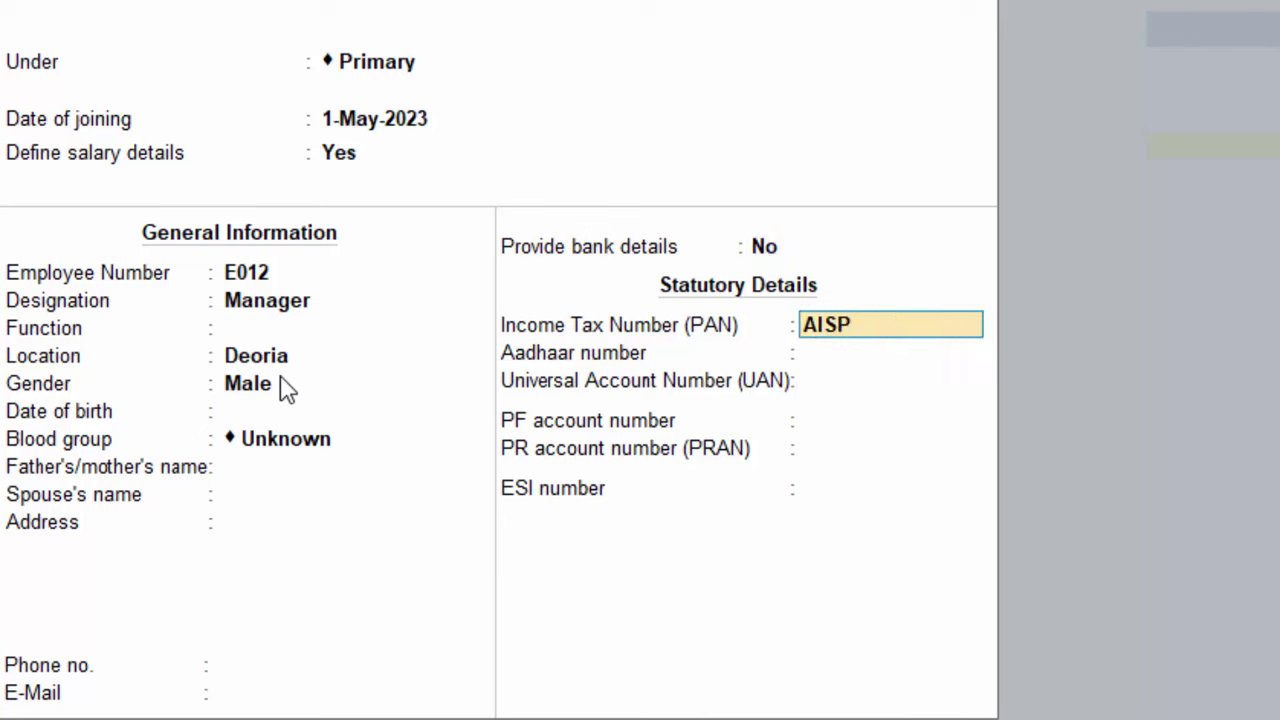
{"action": "key", "text": "Return"}
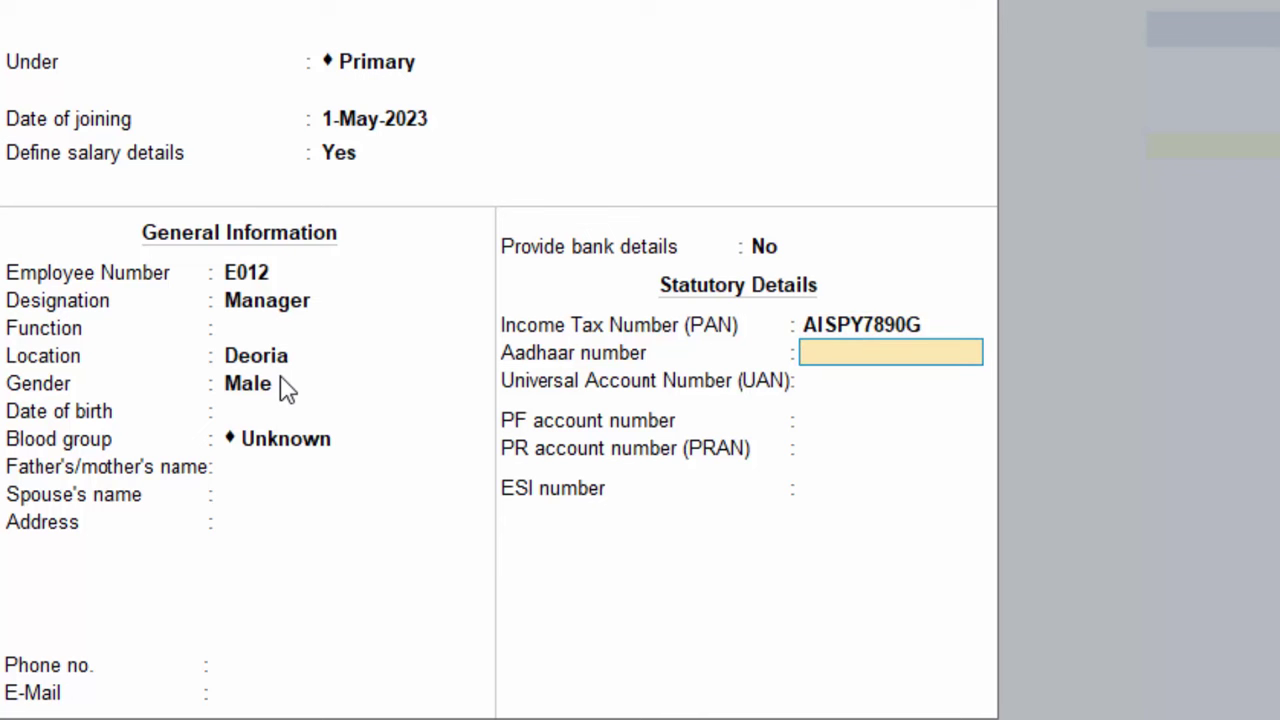
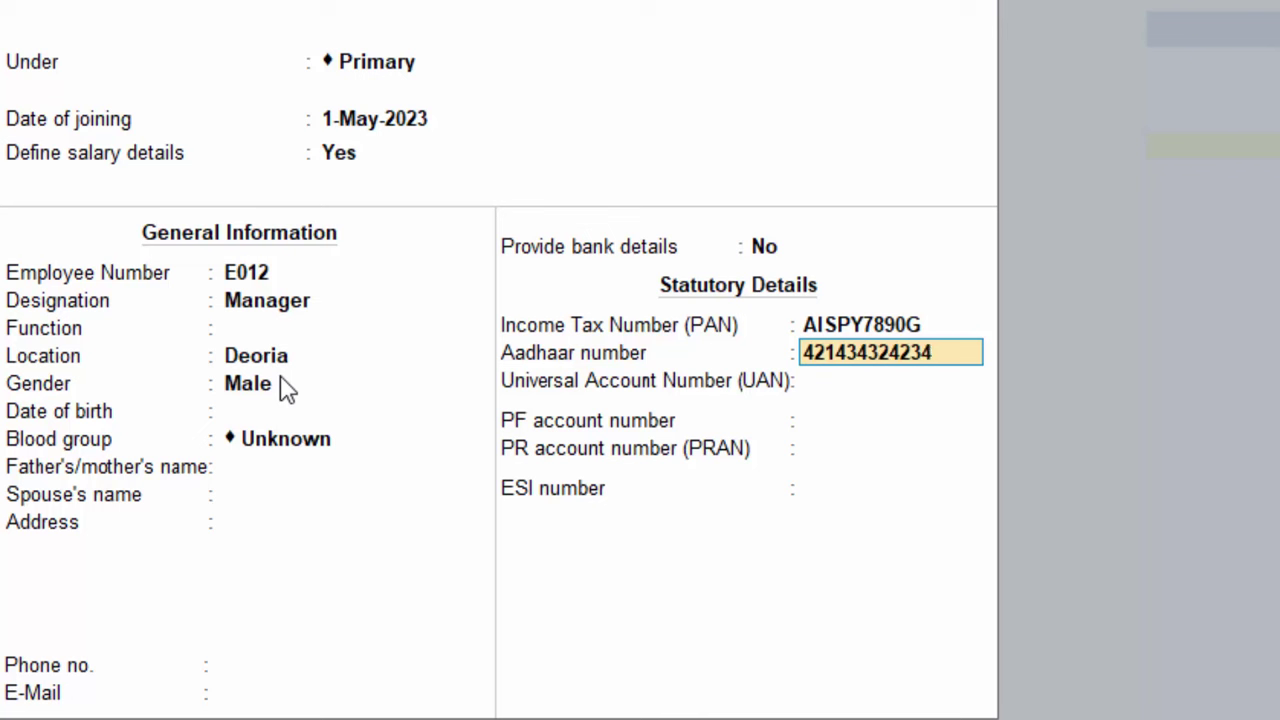
Enter the employee's Aadhaar number, skip UAN, PF and PRAN, and save
{"action": "key", "text": "Return"}
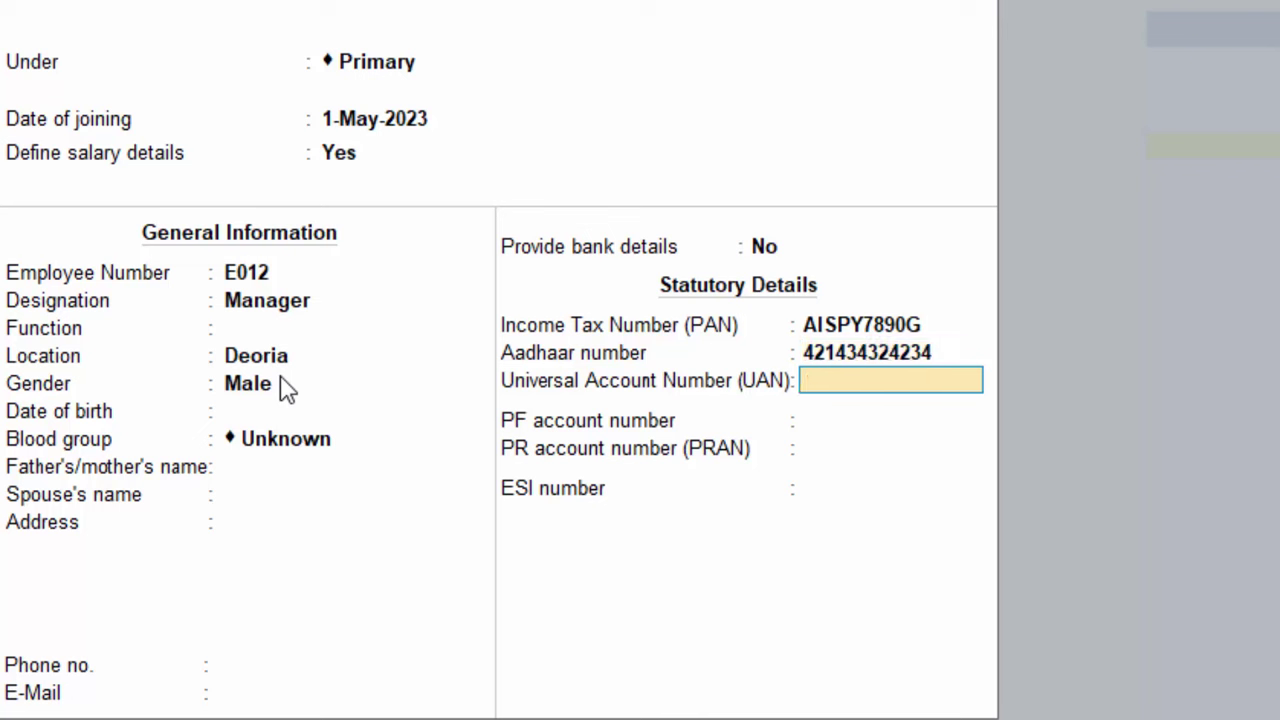
{"action": "key", "text": "Return"}
{"action": "key", "text": "Return"}
{"action": "key", "text": "Return"}
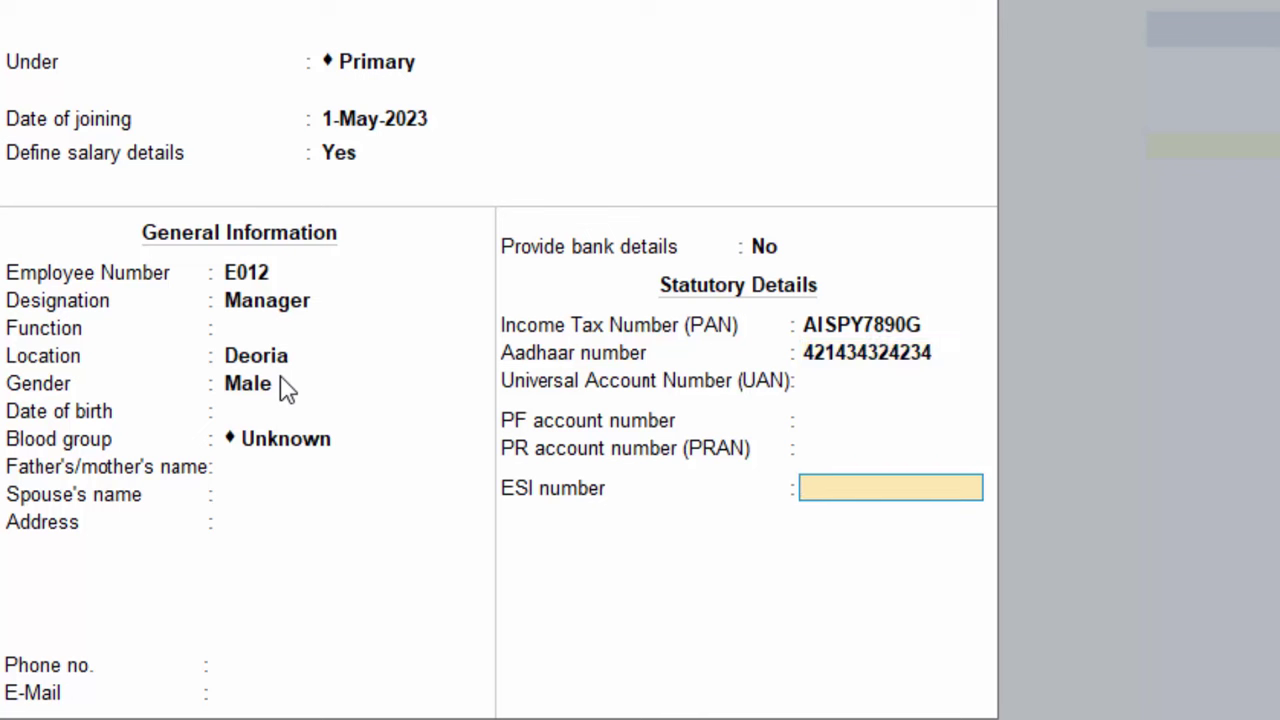
{"action": "key", "text": "Return"}
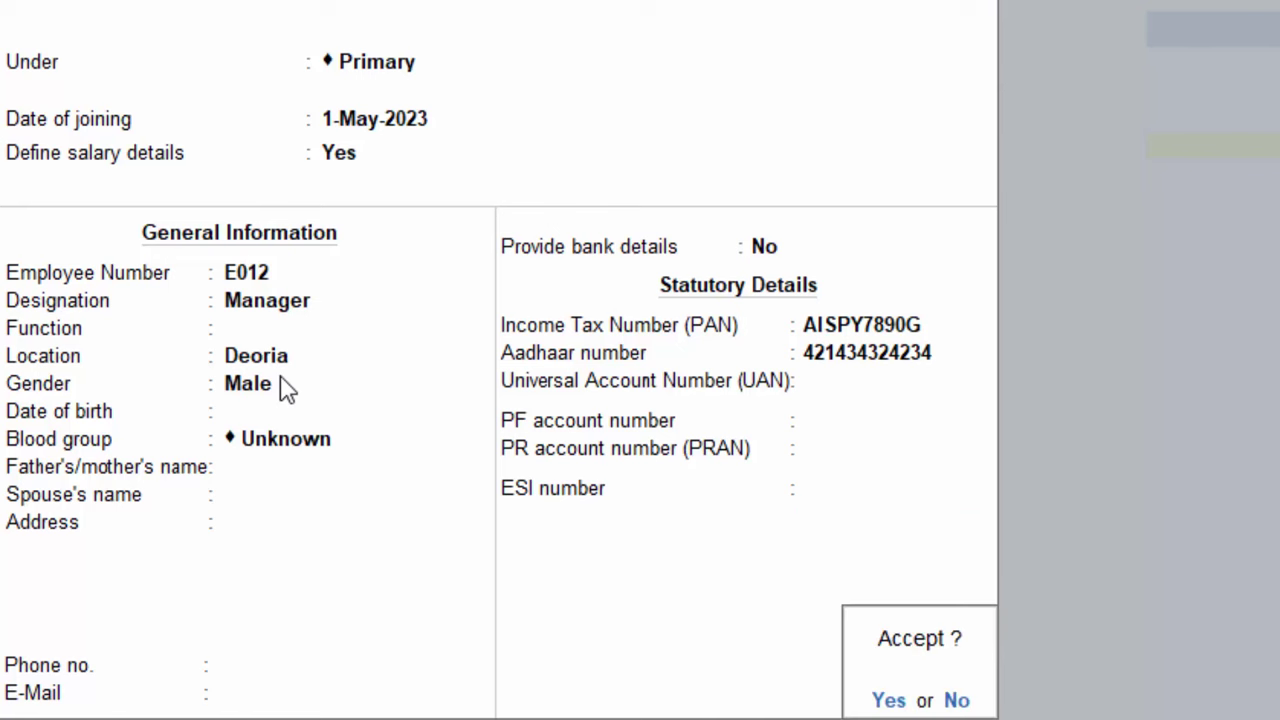
{"action": "key", "text": "Return"}
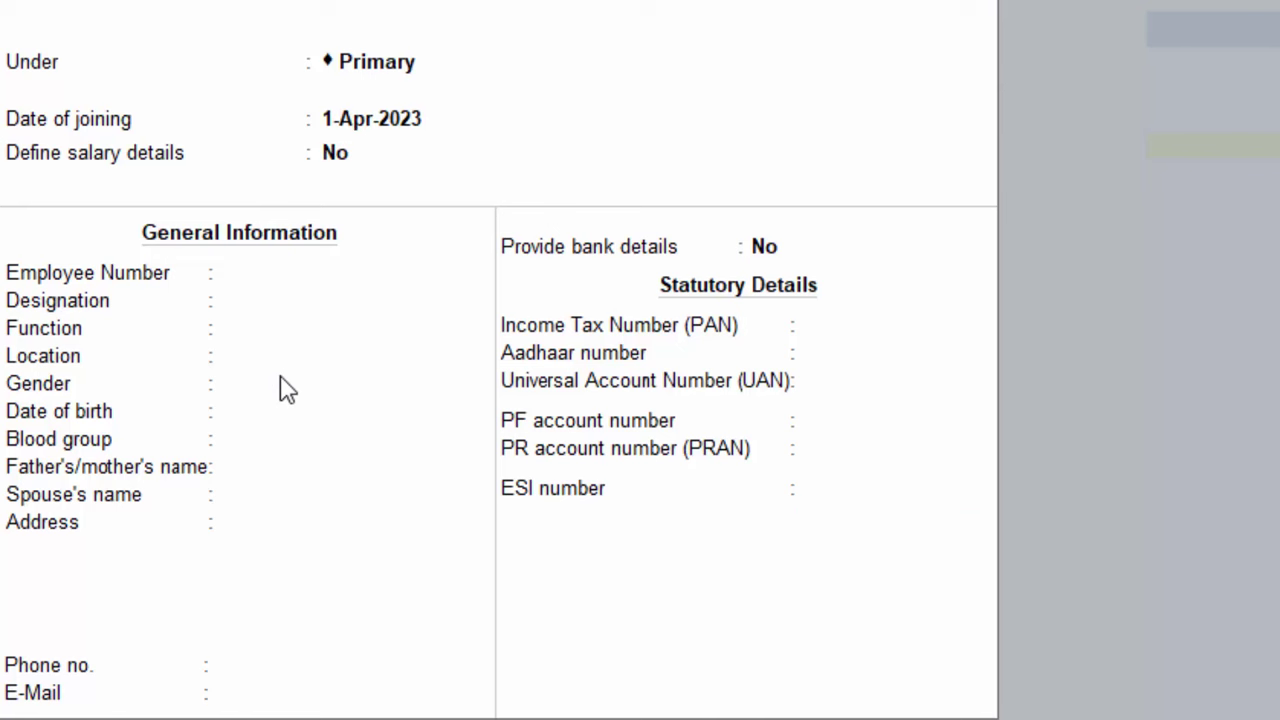
Quit the blank employee form and open a payroll voucher with its voucher types list
{"action": "key", "text": "Escape"}
{"action": "key", "text": "y"}
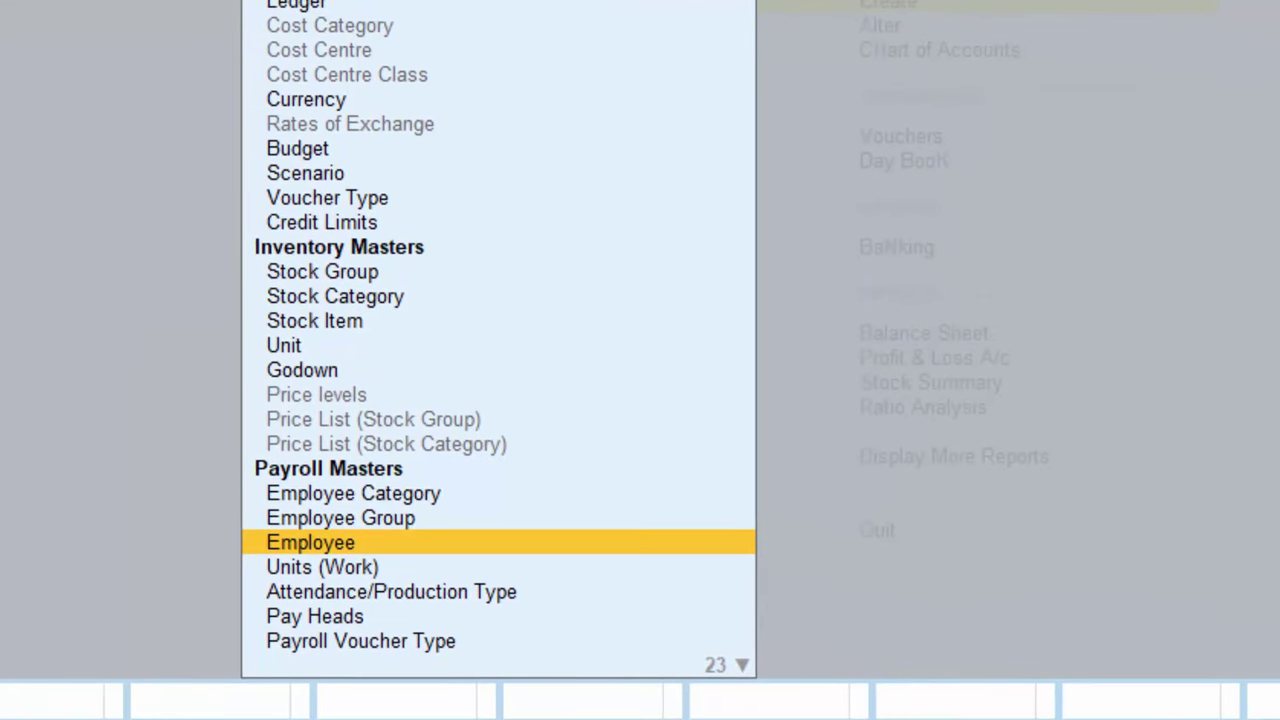
{"action": "key", "text": "Down"}
{"action": "key", "text": "Down"}
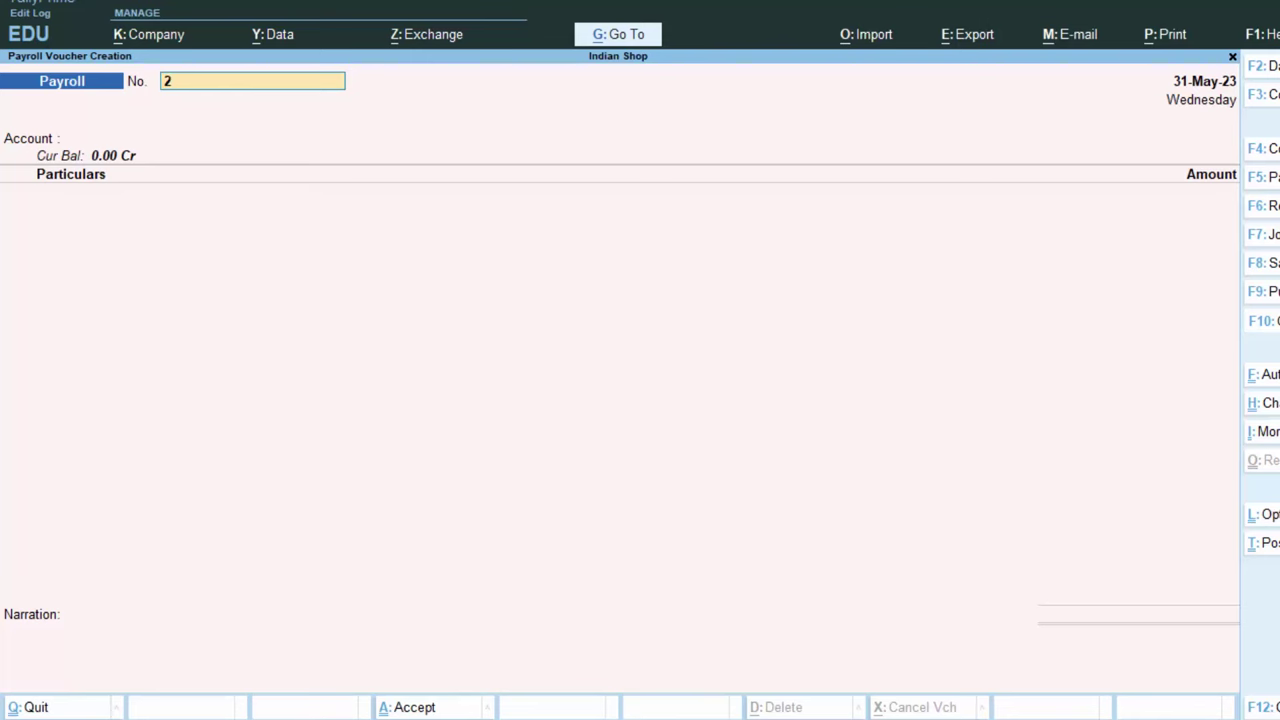
{"action": "key", "text": "F10"}
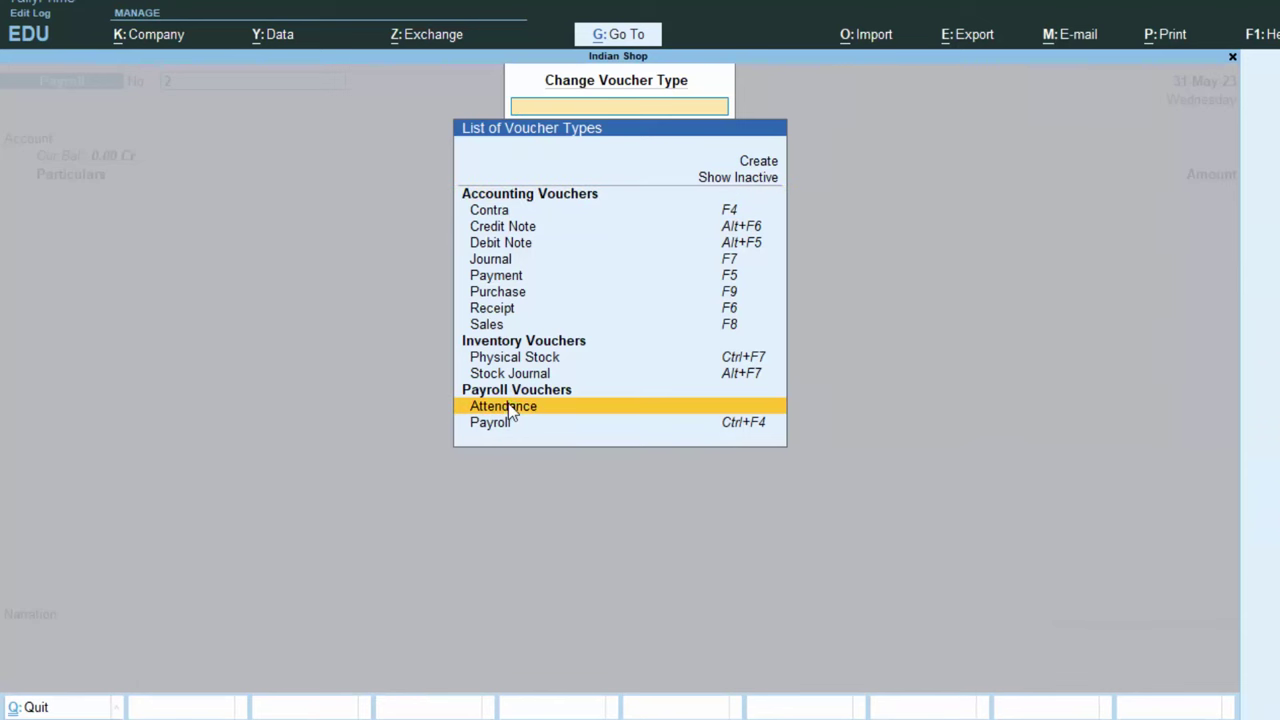